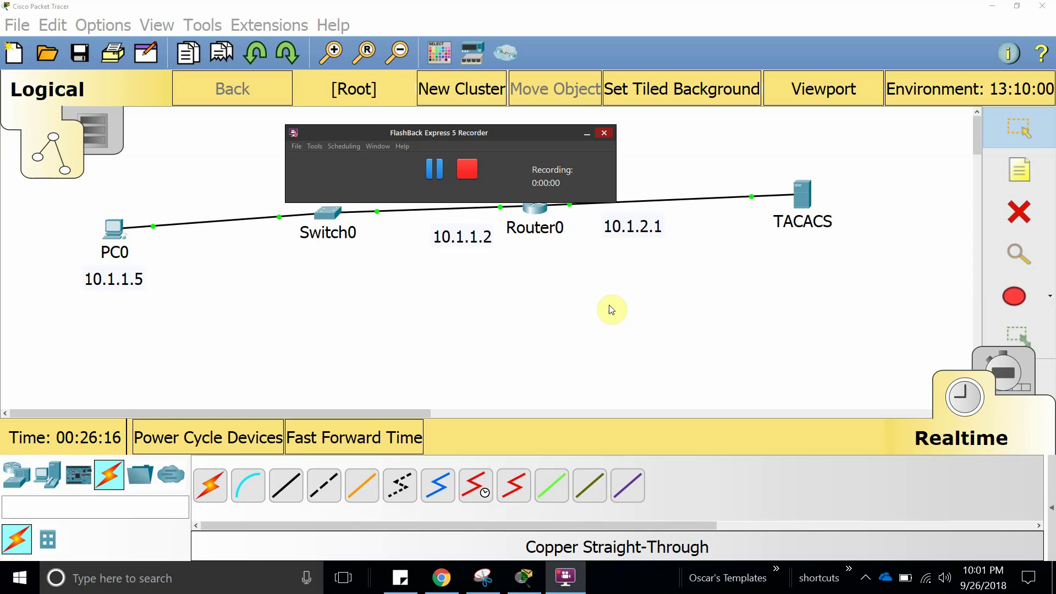
Open Router0's CLI, exit to global configuration mode, then move and widen the CLI window.
click(587, 133)
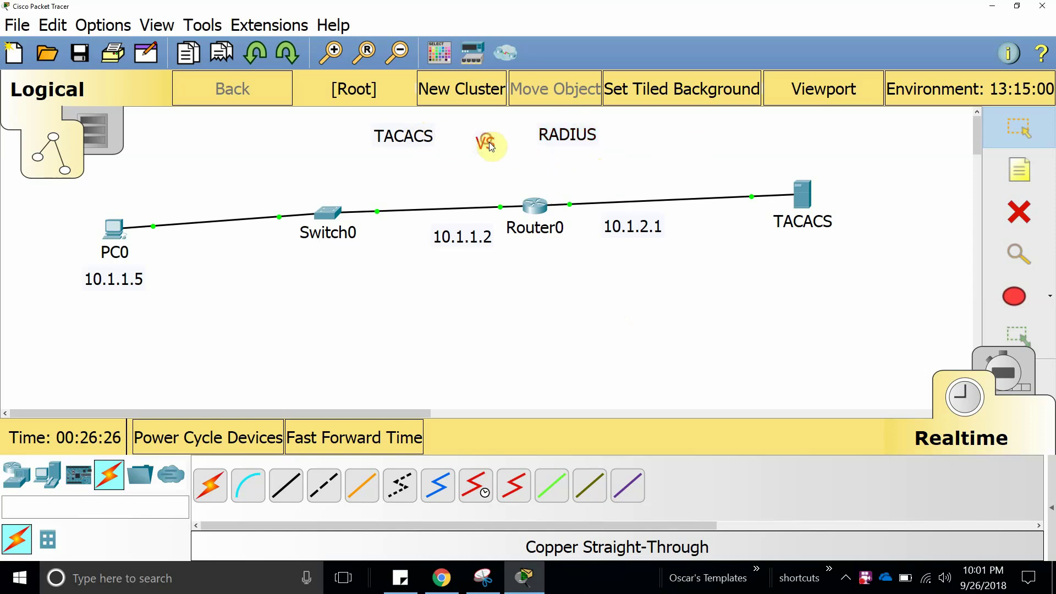
click(534, 206)
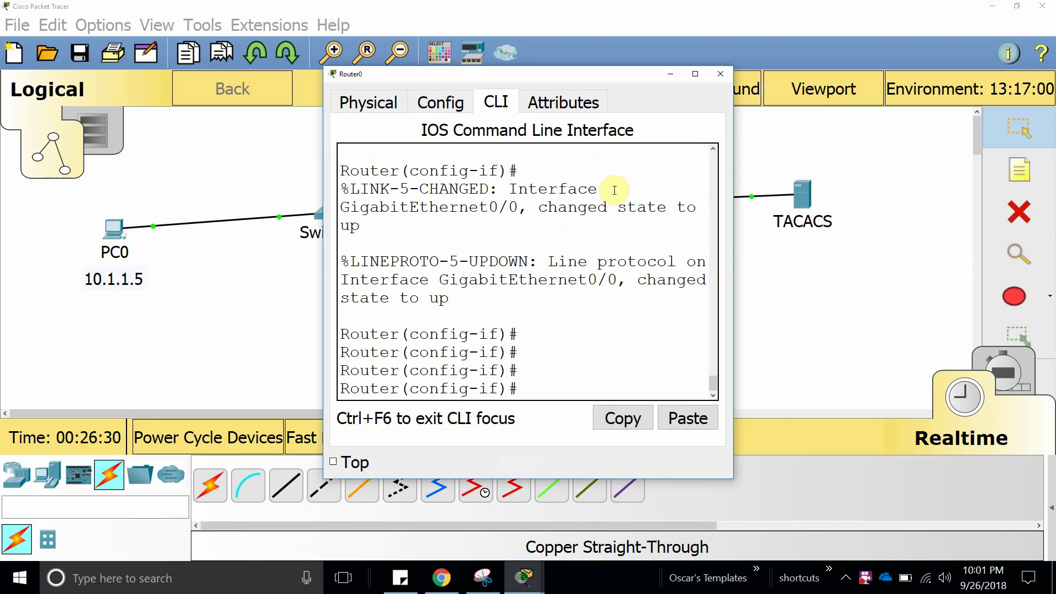
text(exit)
key(Return)
key(Return)
key(Return)
key(Return)
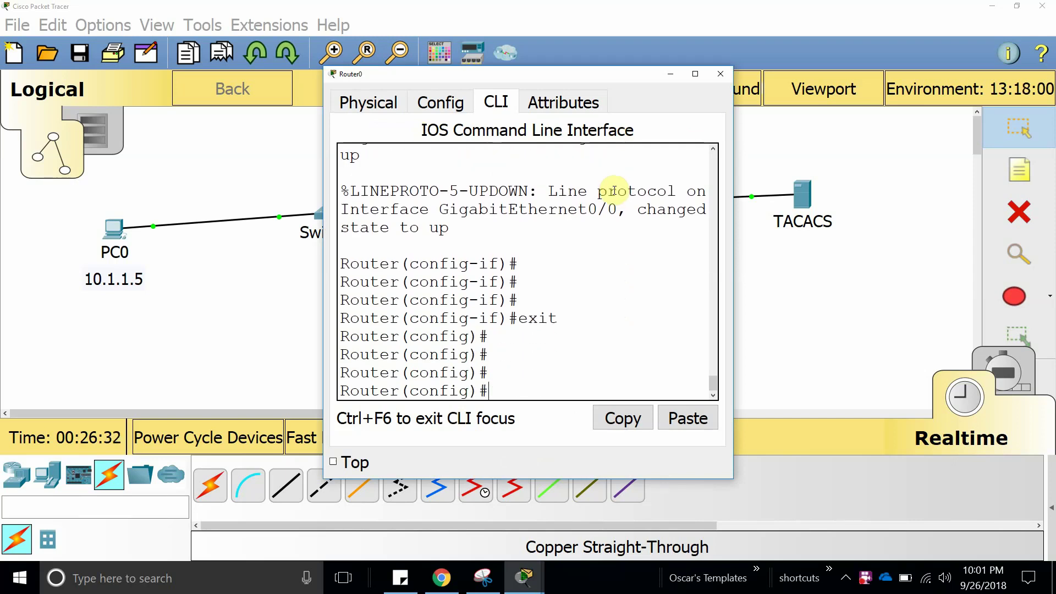
drag(553, 77, 850, 110)
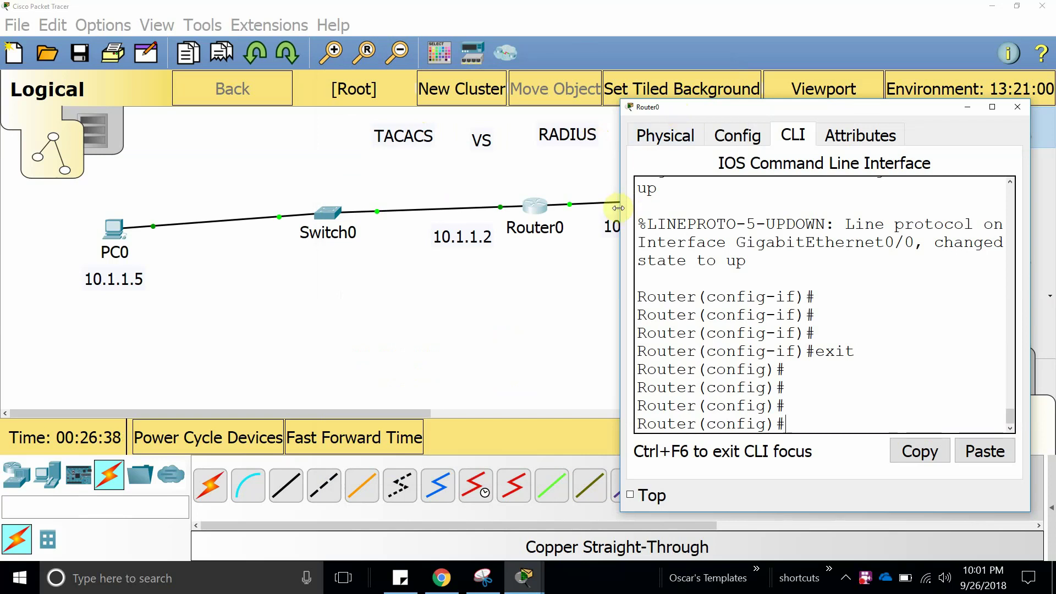
drag(618, 207, 538, 210)
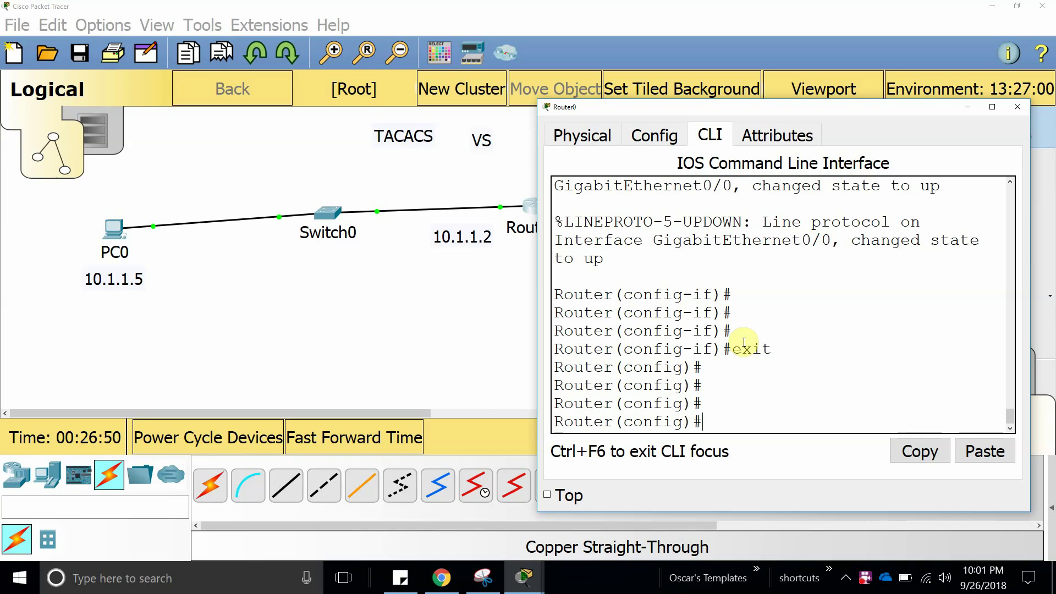
Create a local username with its password on Router0.
text(user)
key(Tab)
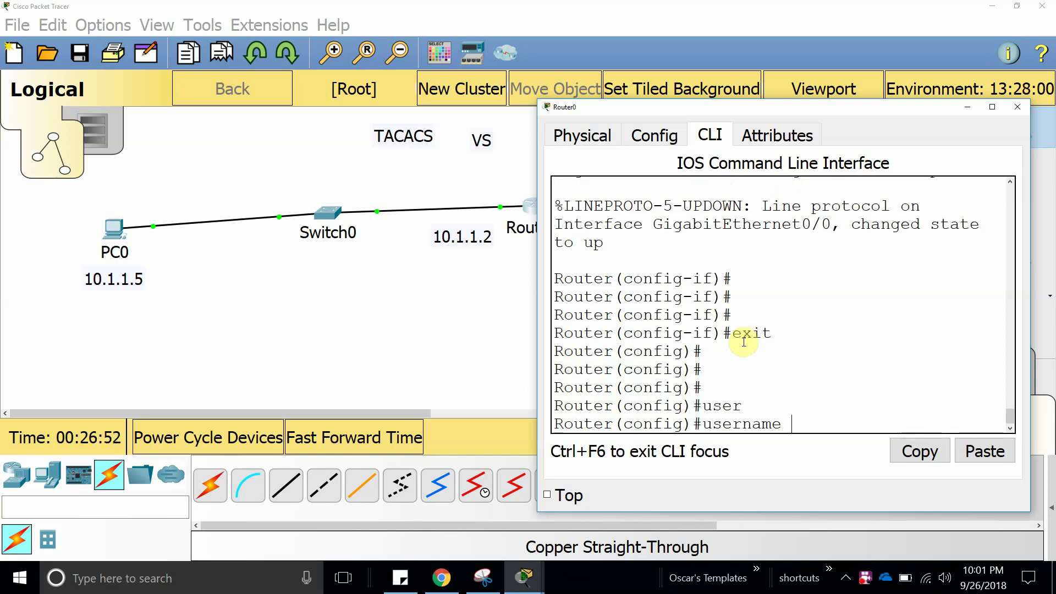
text(oscar pass)
key(Tab)
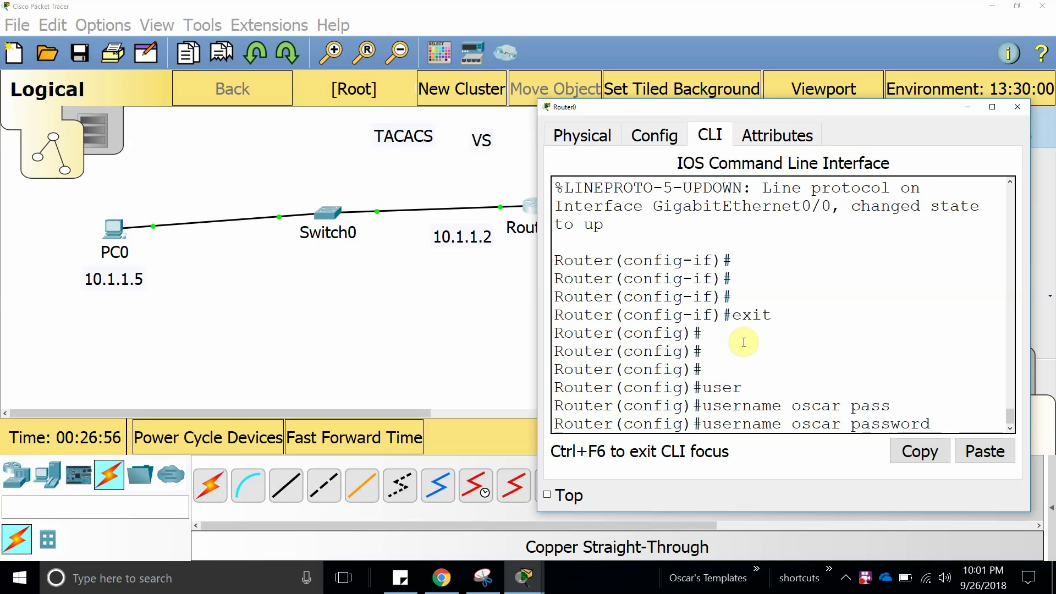
text(123456)
key(Return)
key(Return)
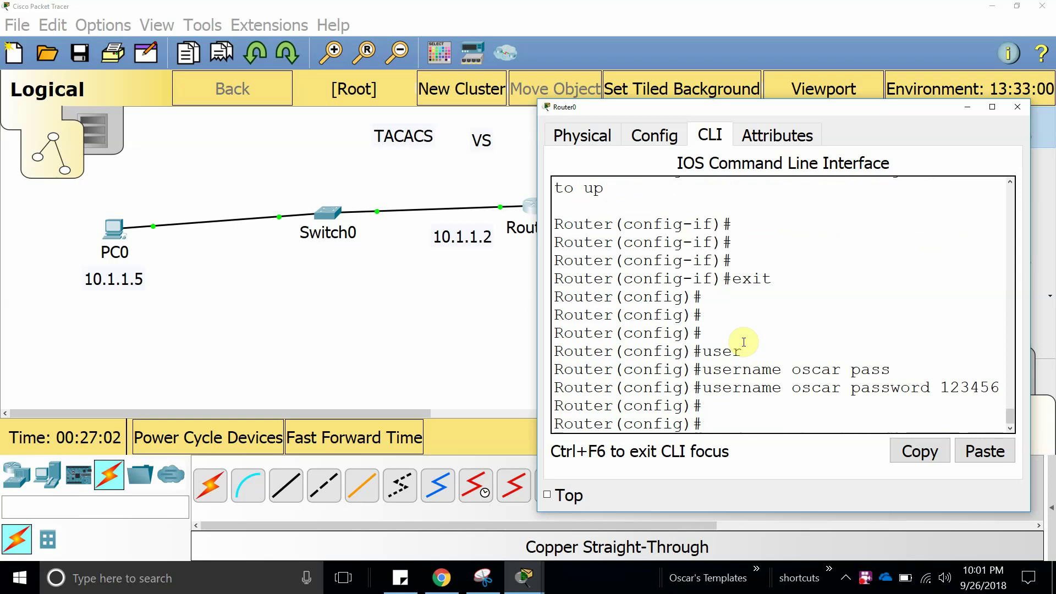
Enter configuration of console line 0 with 'line console 0'.
text(v)
key(BackSpace)
text(line)
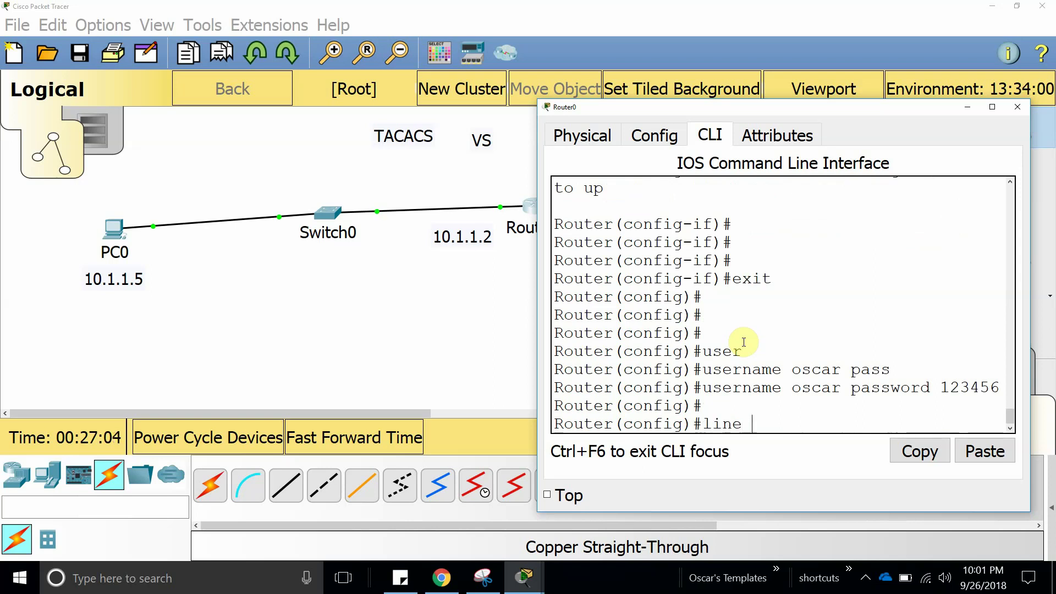
text( ty)
key(BackSpace)
text(vt)
key(BackSpace)
key(BackSpace)
text(y)
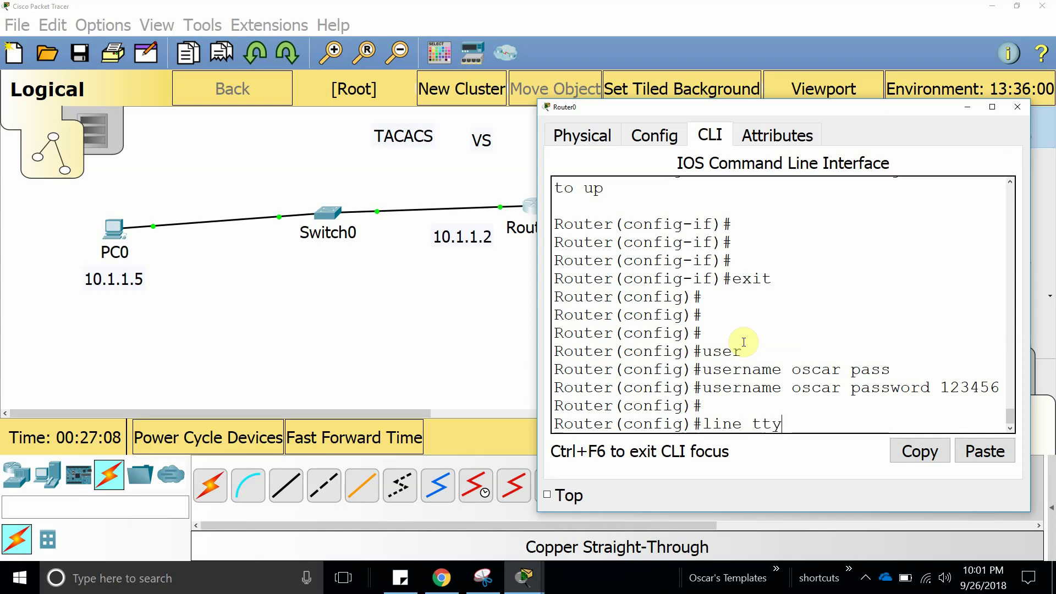
key(BackSpace)
key(BackSpace)
key(BackSpace)
text(co)
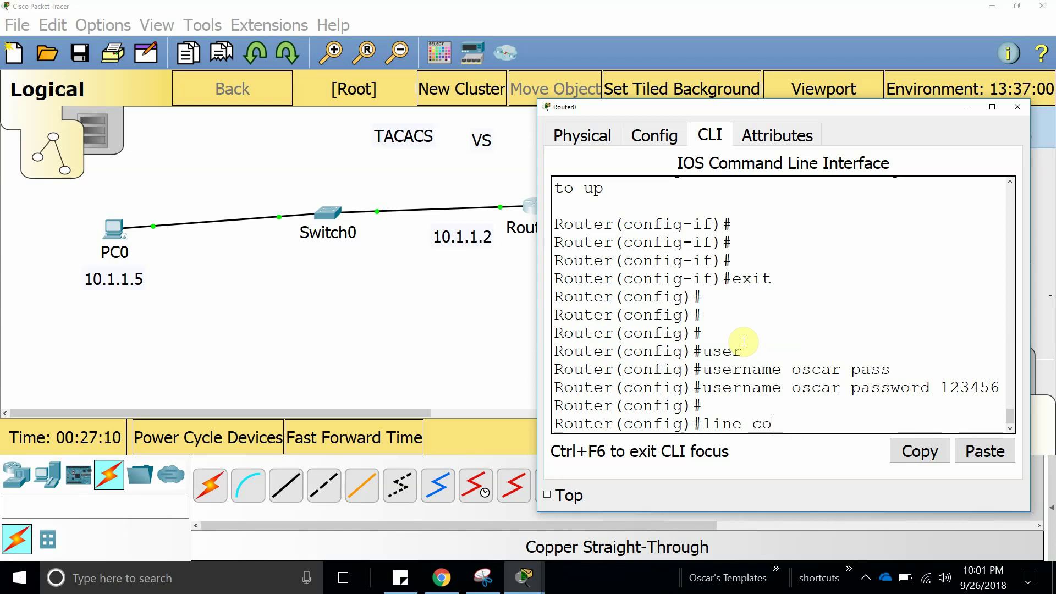
key(Tab)
text(0)
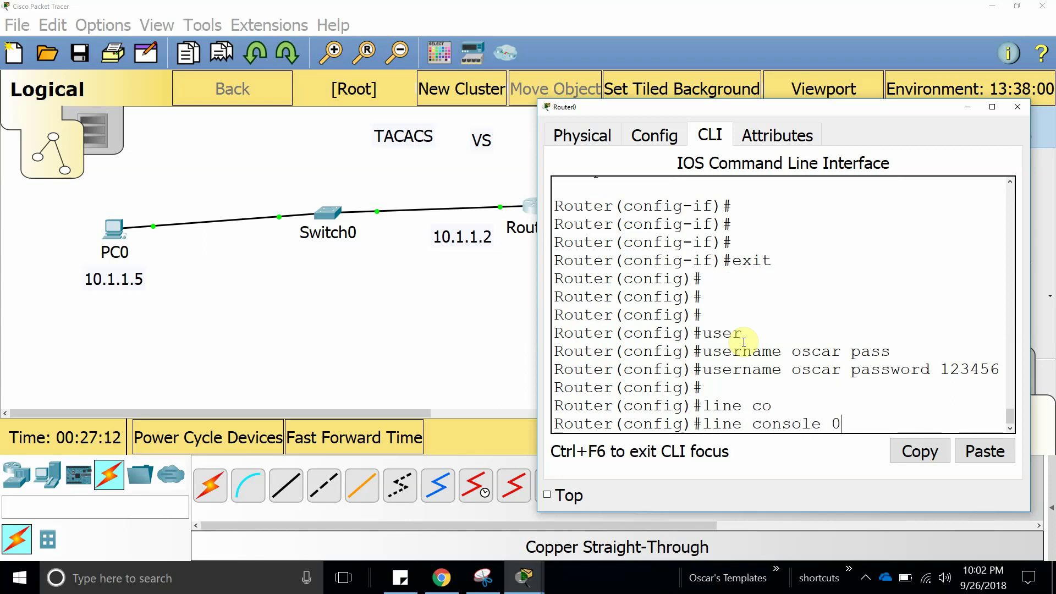
key(Return)
Require local user login on the console with 'login local'.
text(lo)
key(Tab)
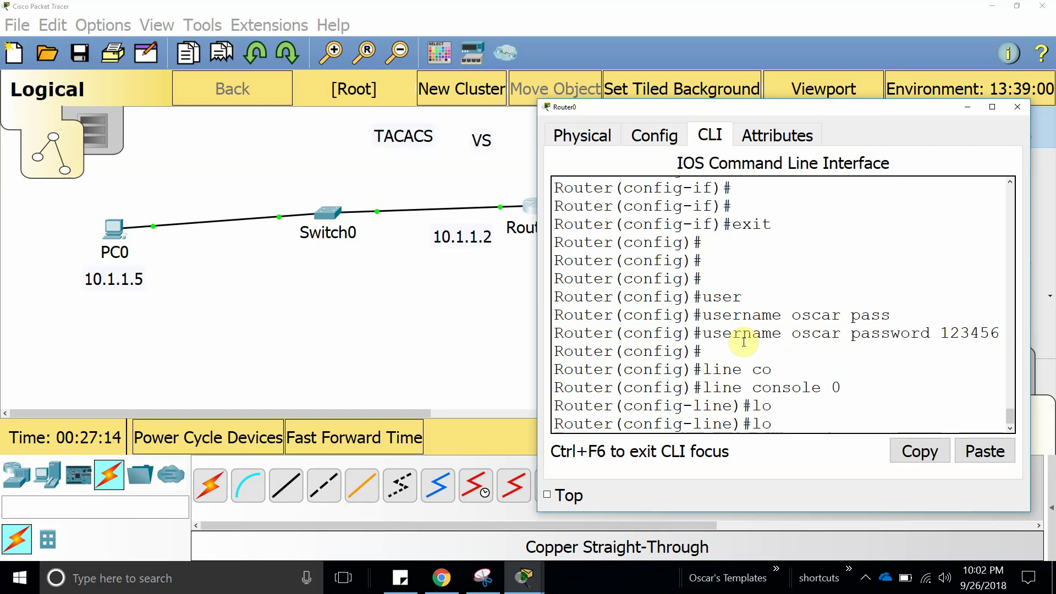
text(gin)
key(Tab)
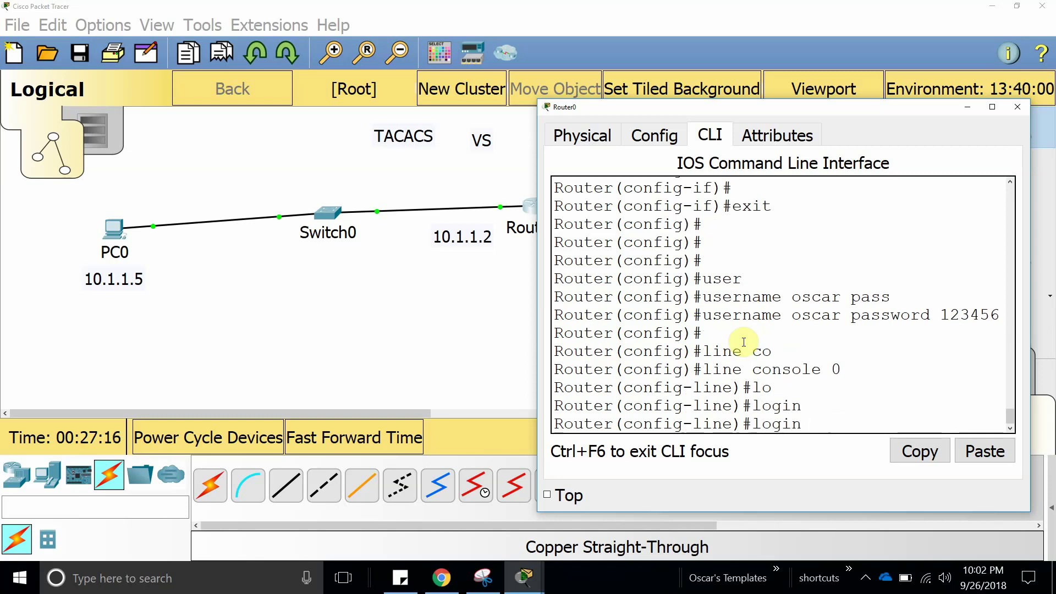
text(loc)
key(Tab)
key(Return)
key(Return)
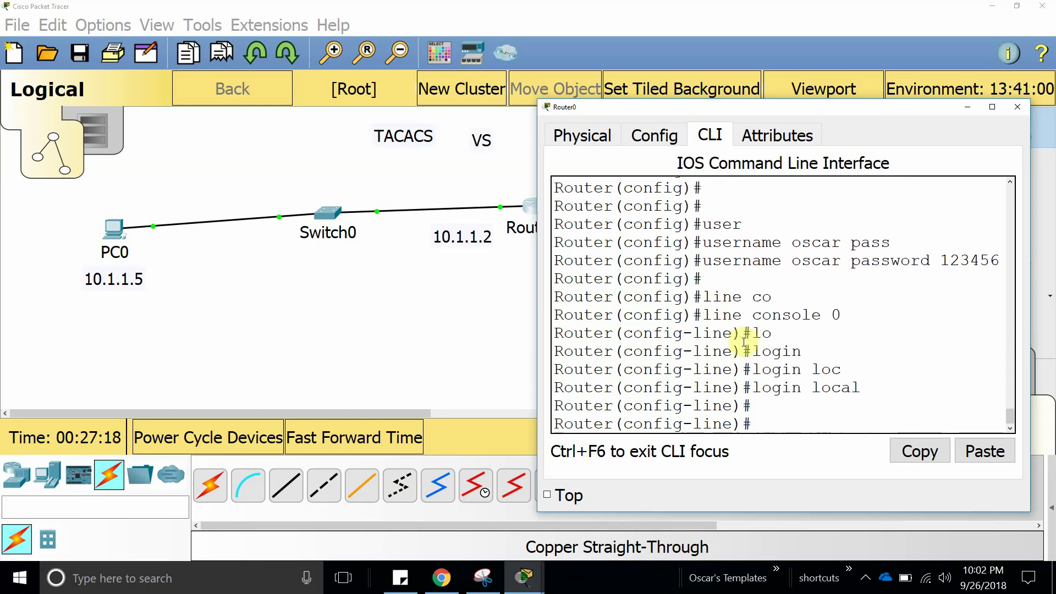
Turn on 'logging synchronous' for the console line.
text(loggin)
key(Tab)
key(Return)
key(Return)
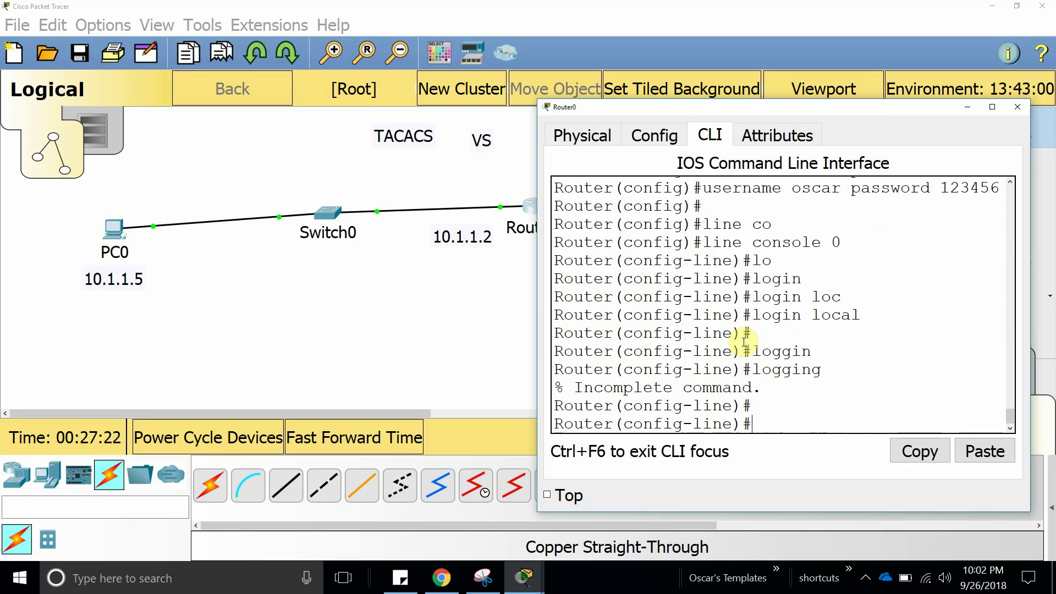
text(logging ?)
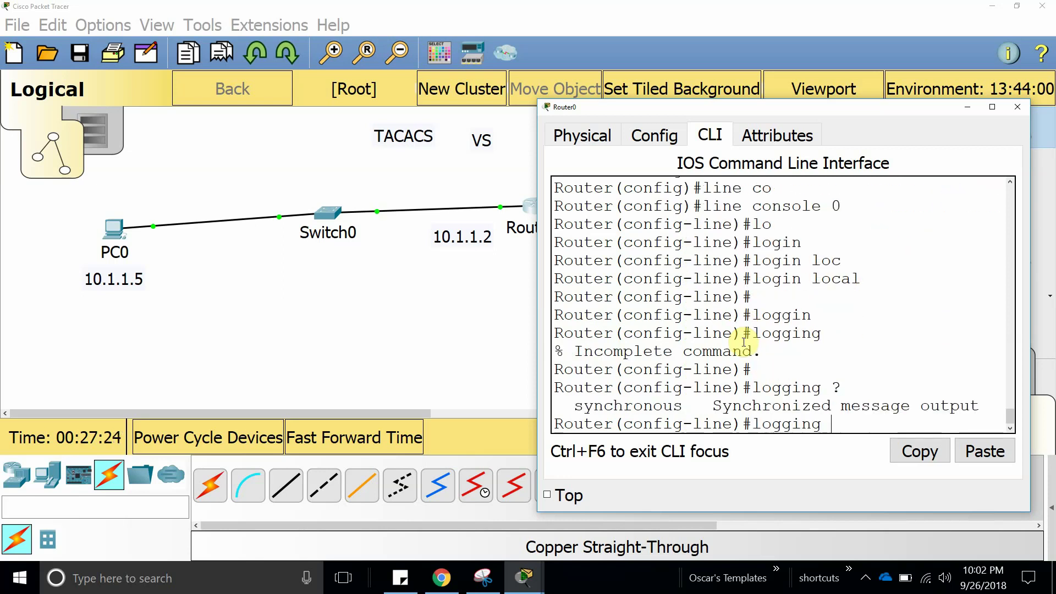
text(sy)
key(Tab)
key(Return)
key(Return)
key(Return)
Scroll back and highlight the local-user and 'login local' commands in the CLI history.
scroll(775, 300, up, 4)
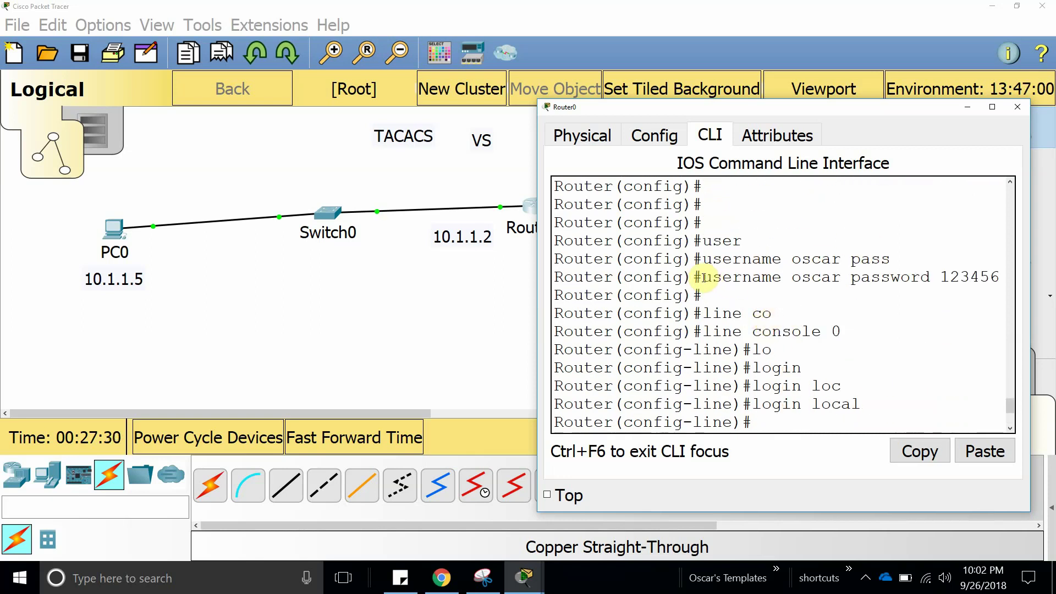
drag(706, 280, 1000, 277)
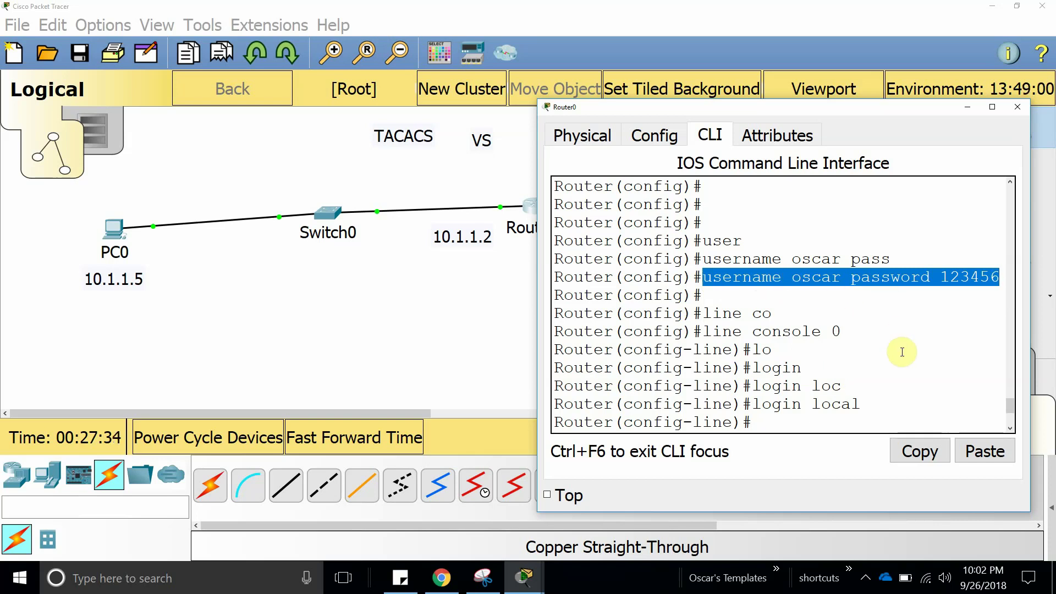
drag(861, 403, 753, 404)
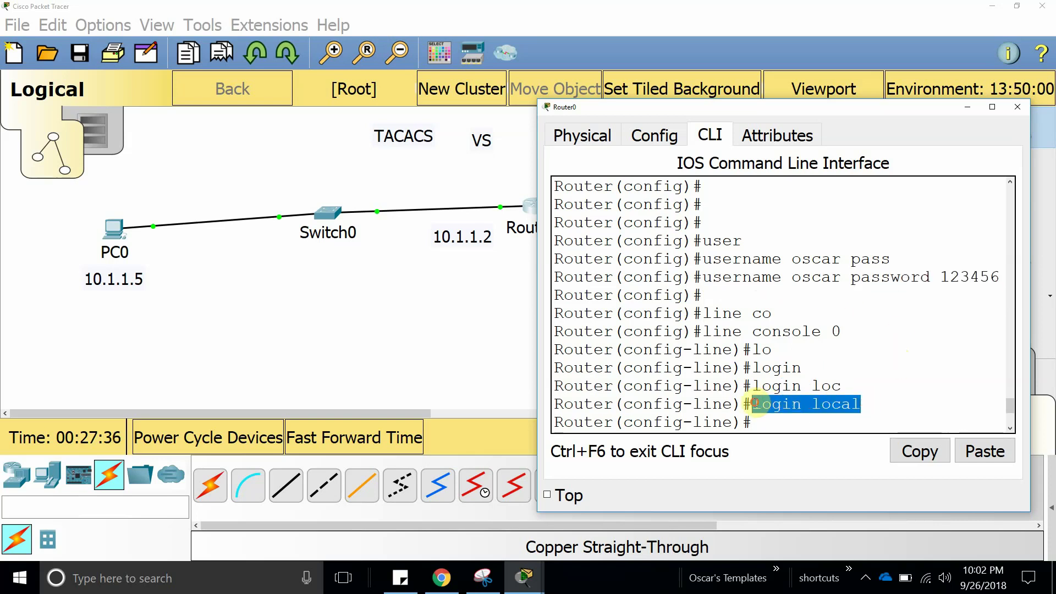
drag(748, 110, 781, 80)
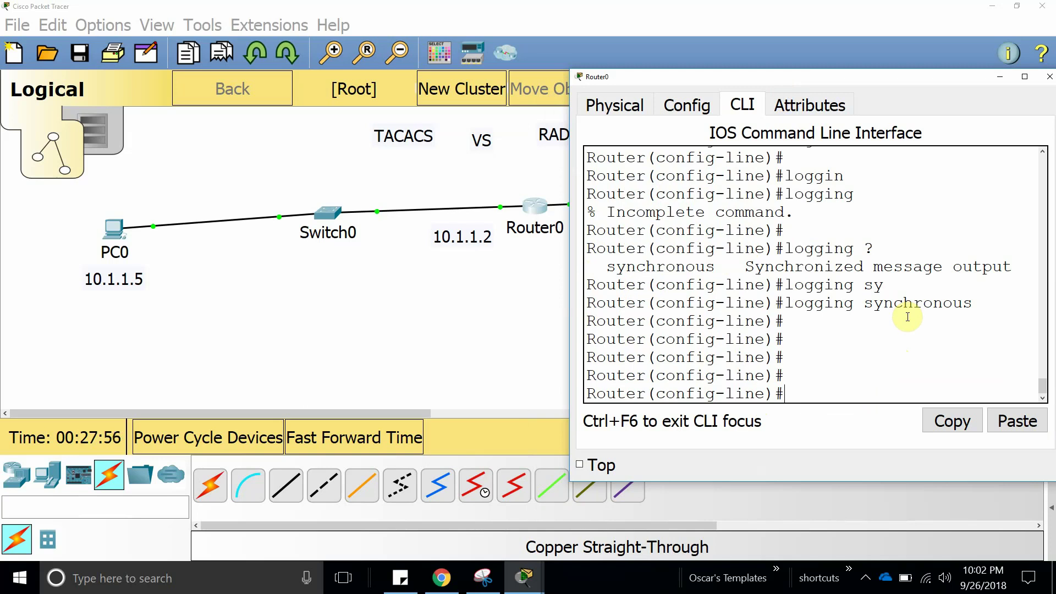
Re-highlight the user-creation command, picking out its account name and password.
scroll(907, 315, up, 5)
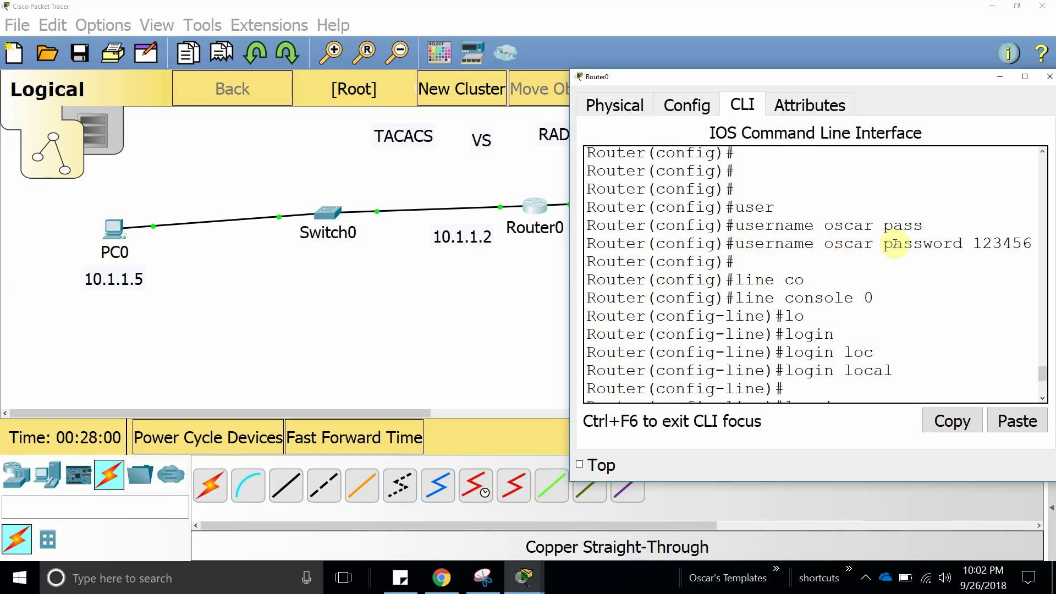
drag(1033, 242, 741, 247)
double_click(849, 243)
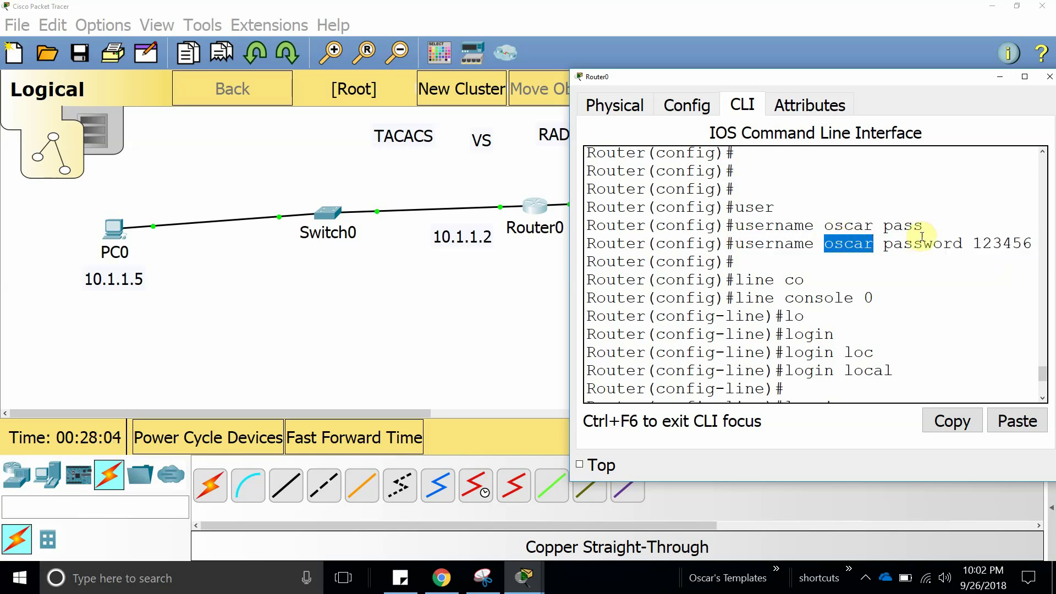
double_click(980, 240)
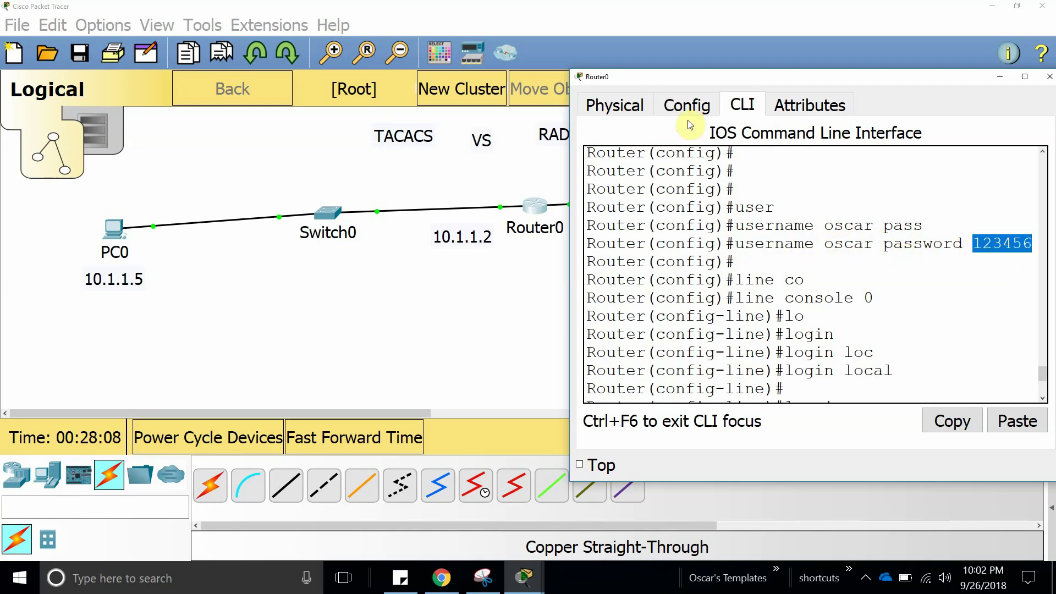
Move the Router0 terminal aside to reveal the TACACS server.
drag(704, 81, 664, 63)
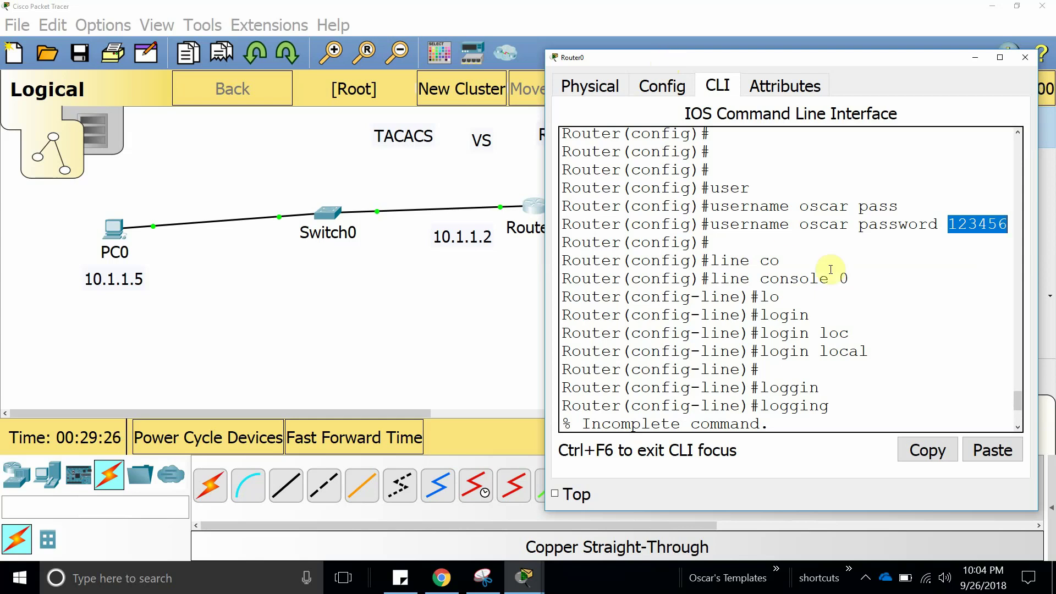
Apply 'logging synchronous' on the console line, exit line mode, and close Router0's window.
click(887, 347)
key(Return)
text(logging ?sy)
key(Tab)
key(Return)
key(Return)
key(Return)
key(Return)
key(Return)
key(Return)
key(Return)
key(Return)
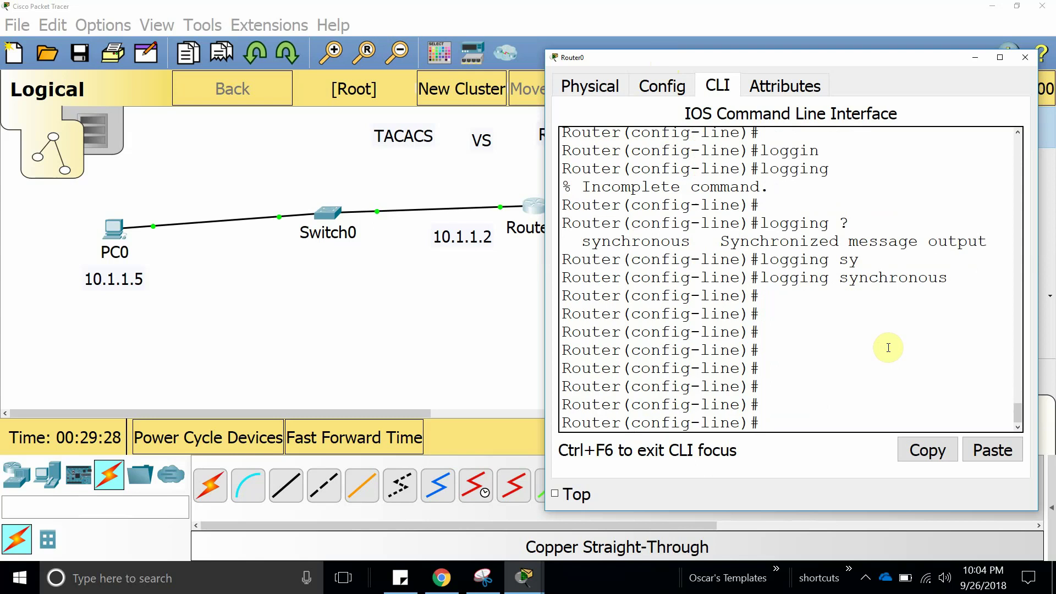
text(exit)
key(Return)
key(Return)
key(Return)
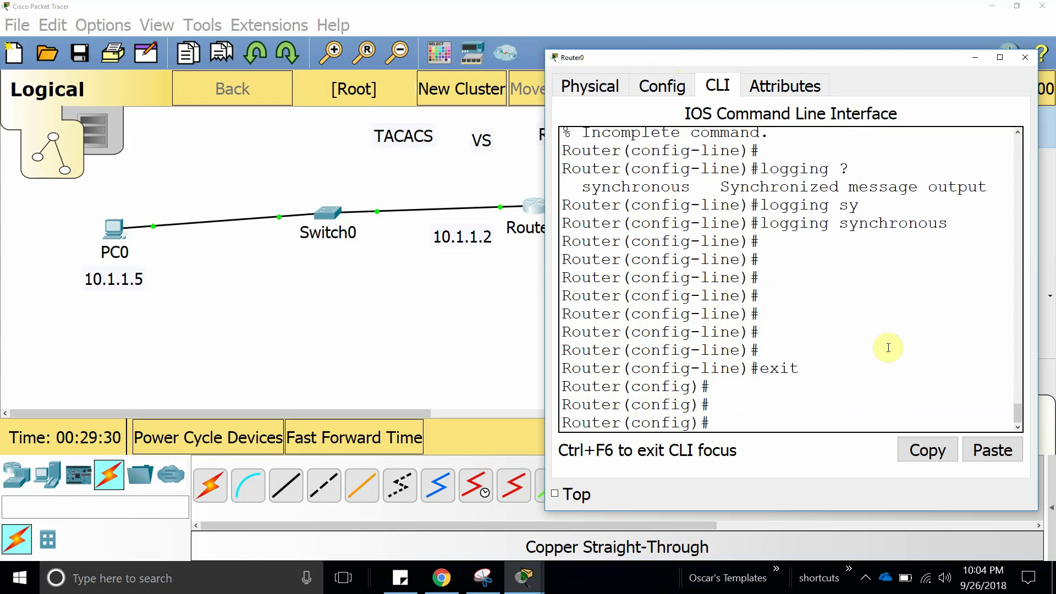
click(1025, 57)
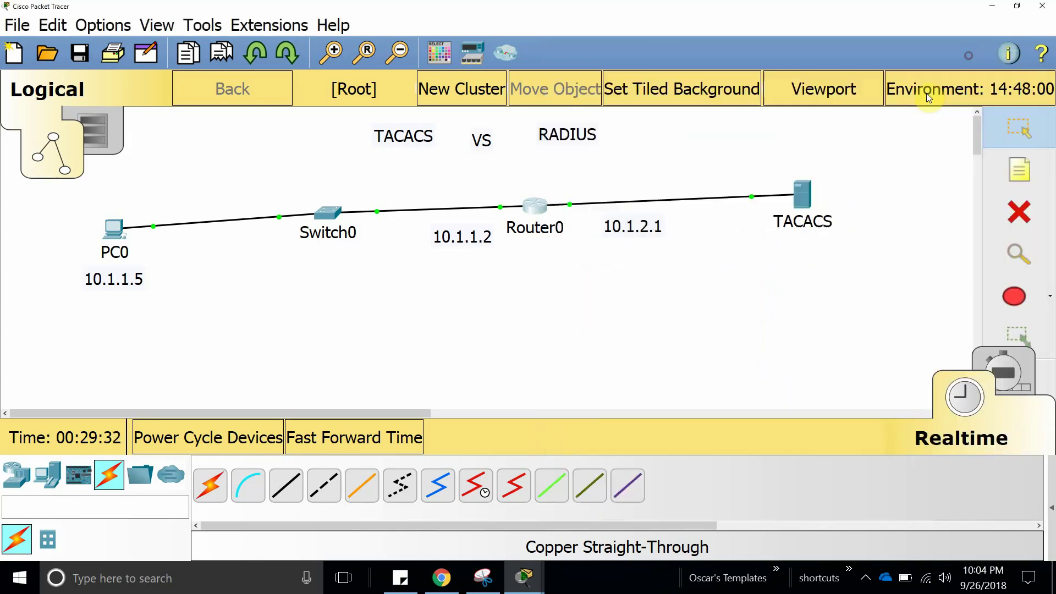
Label the TACACS server 10.1.2.2 with a copied address note and open its settings.
mouse_move(801, 193)
mouse_down()
mouse_move(768, 194)
mouse_move(799, 190)
mouse_up()
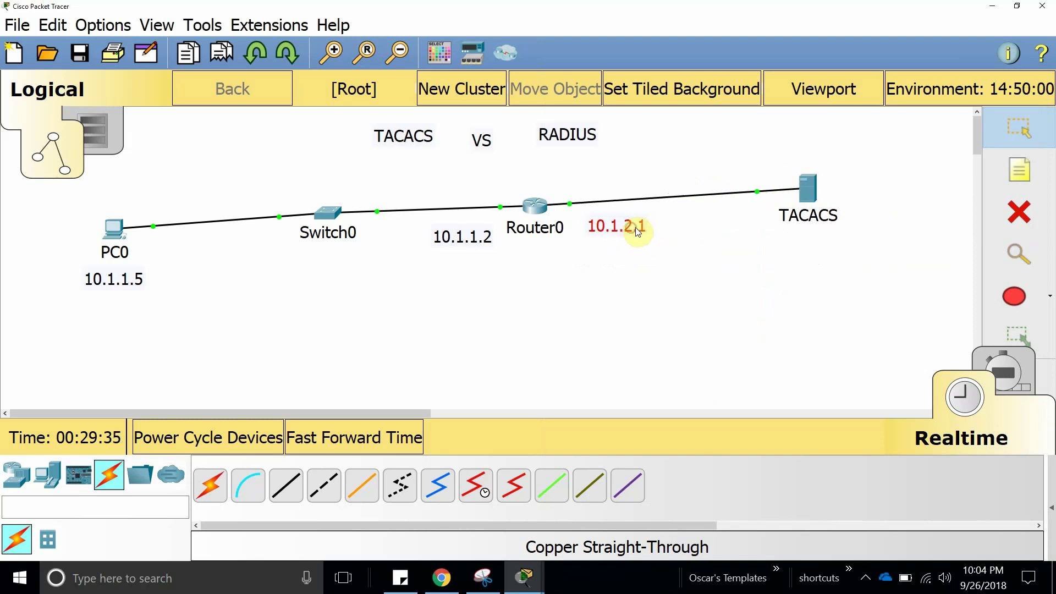
key(ctrl+v)
drag(643, 201, 757, 225)
double_click(757, 226)
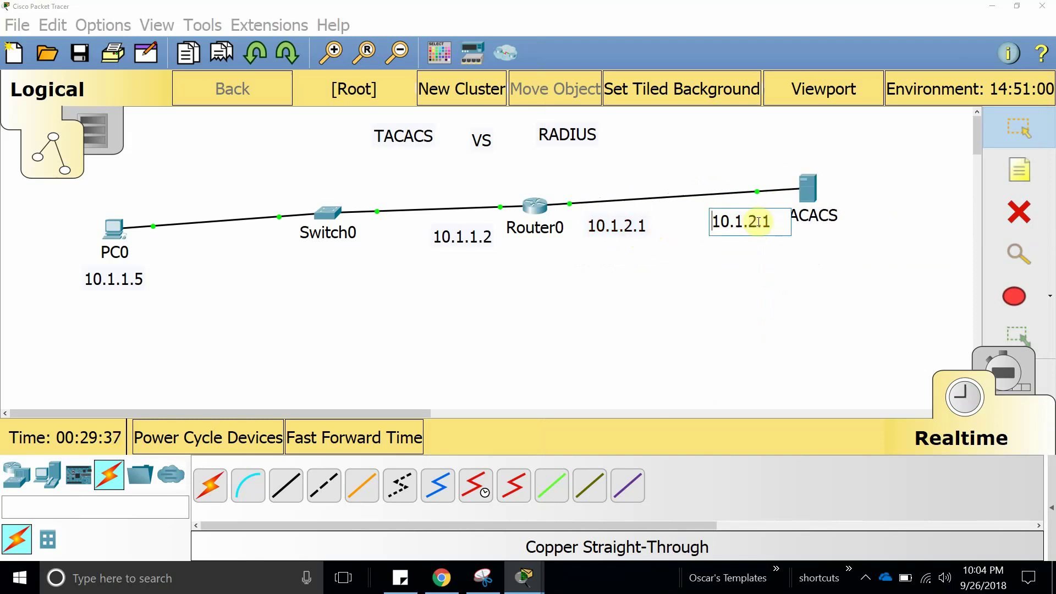
double_click(767, 222)
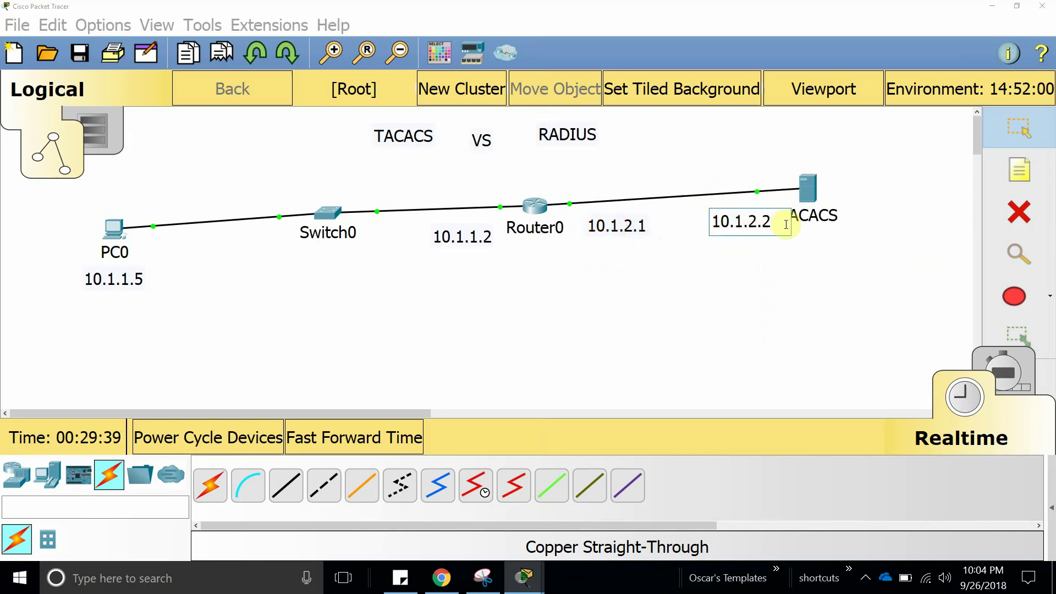
text(2)
click(786, 225)
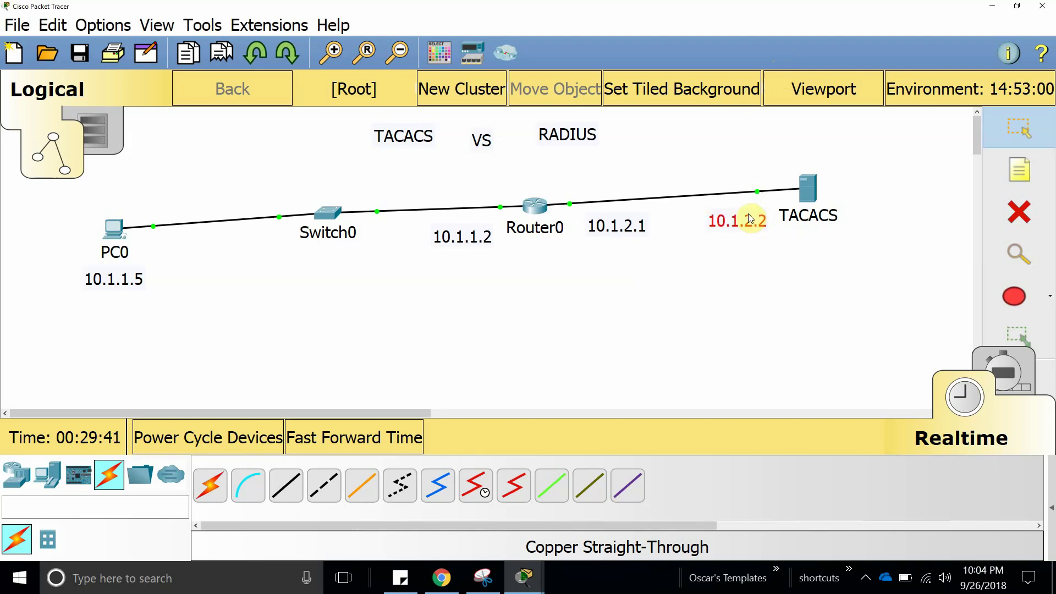
double_click(742, 220)
key(ctrl+a)
click(804, 225)
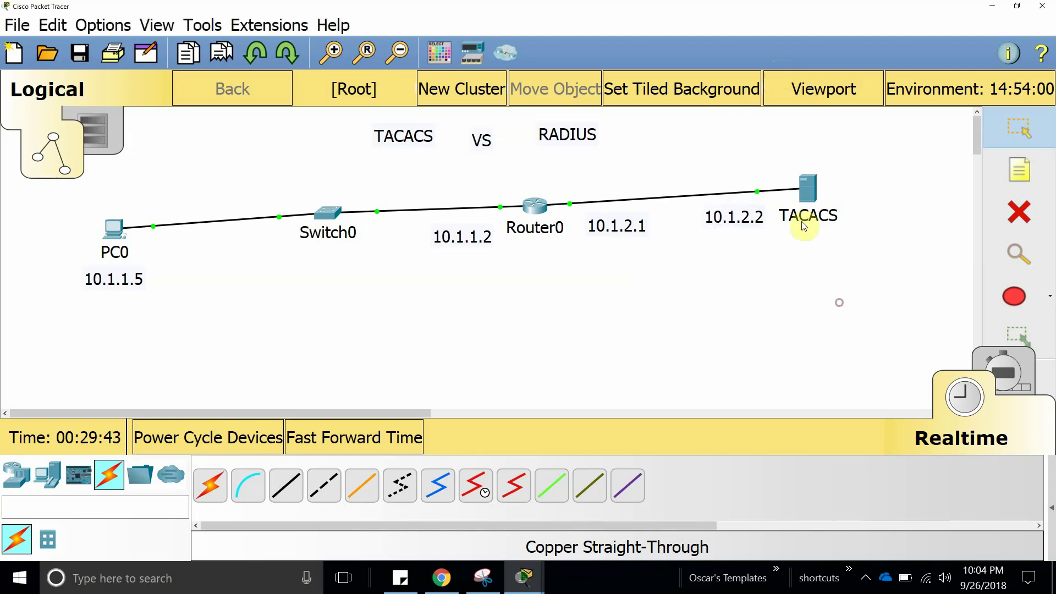
click(805, 193)
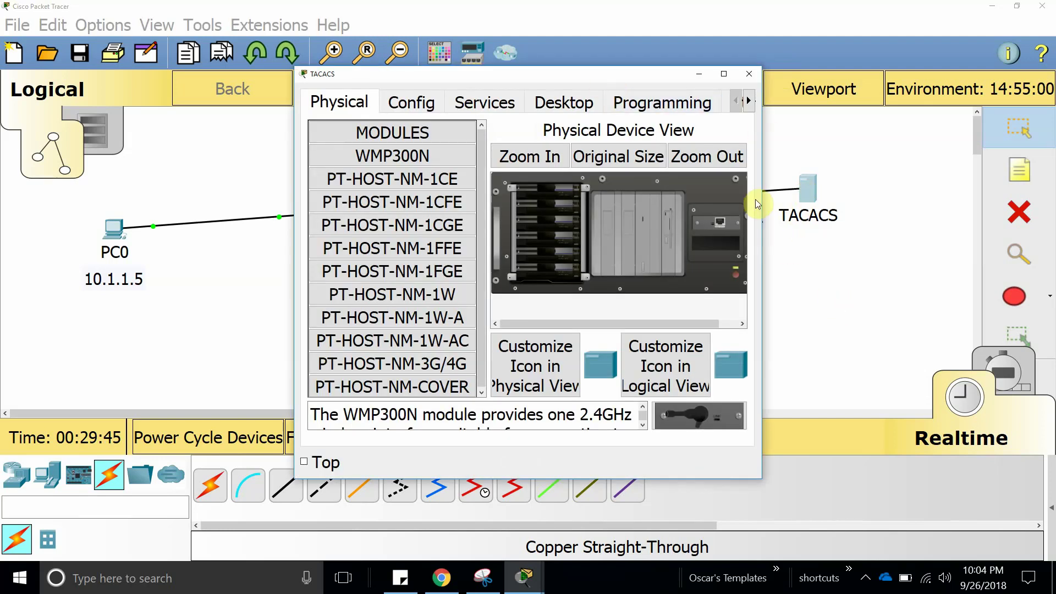
Set the TACACS server's IP 10.1.2.2, mask 255.255.255.0 and gateway 10.1.2.1 in IP Configuration.
drag(762, 203, 871, 220)
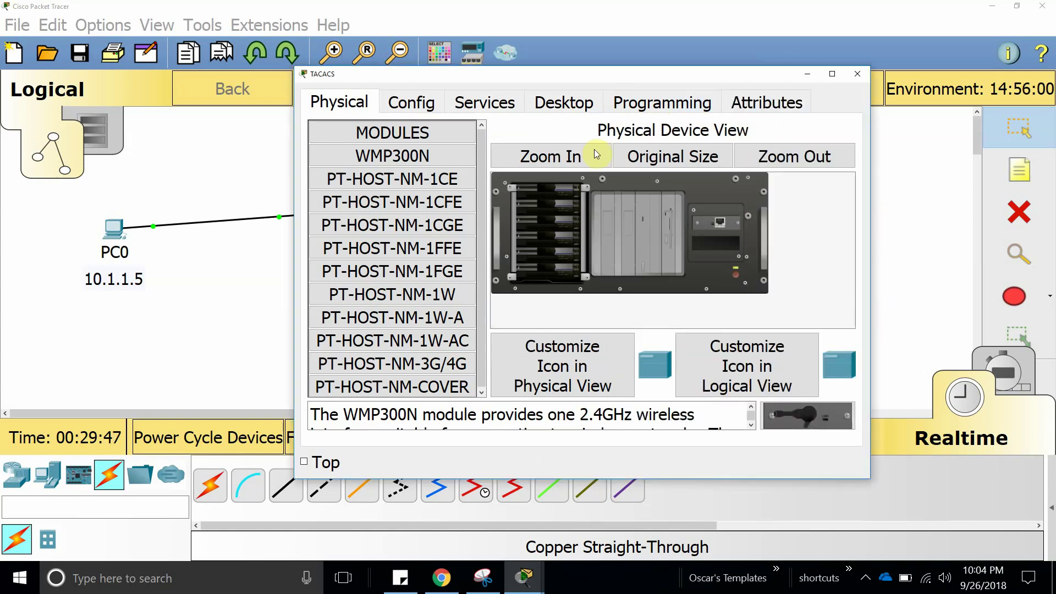
click(487, 109)
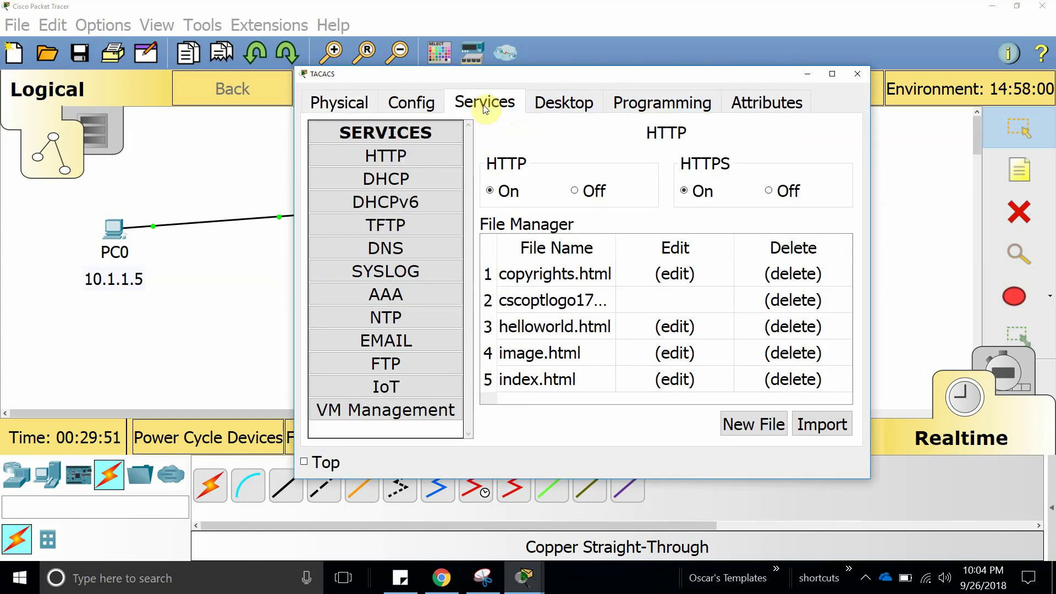
click(536, 113)
click(385, 144)
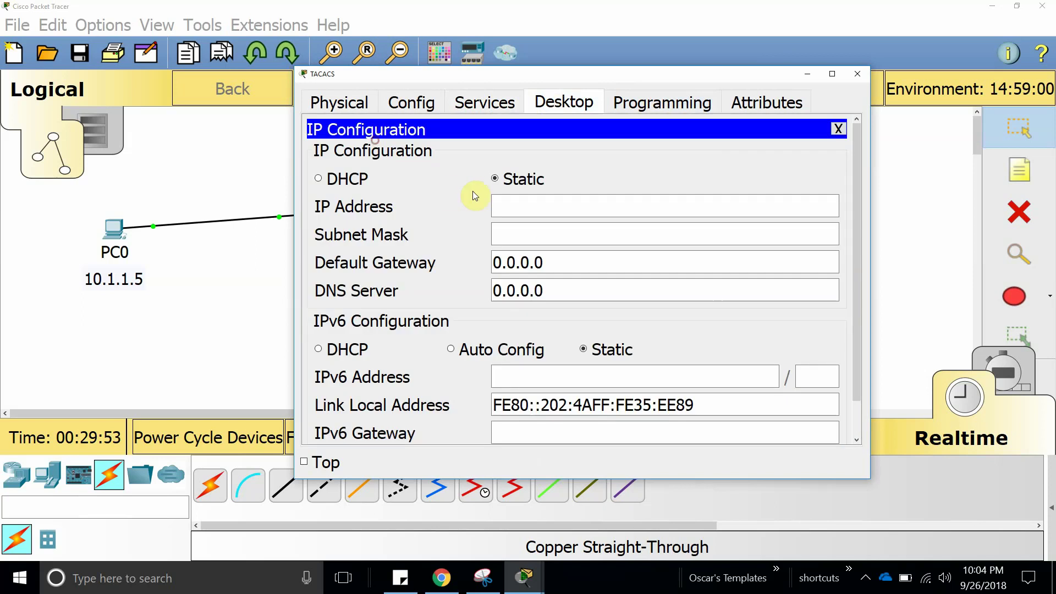
click(537, 204)
text(10.1.2.2)
click(566, 226)
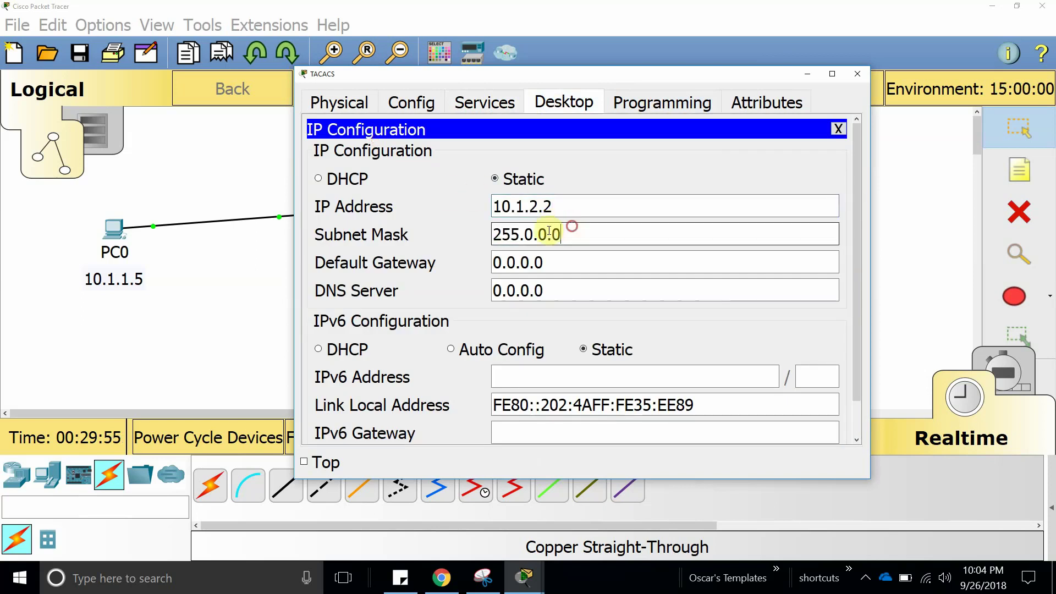
drag(567, 226, 477, 223)
text(255.255.)
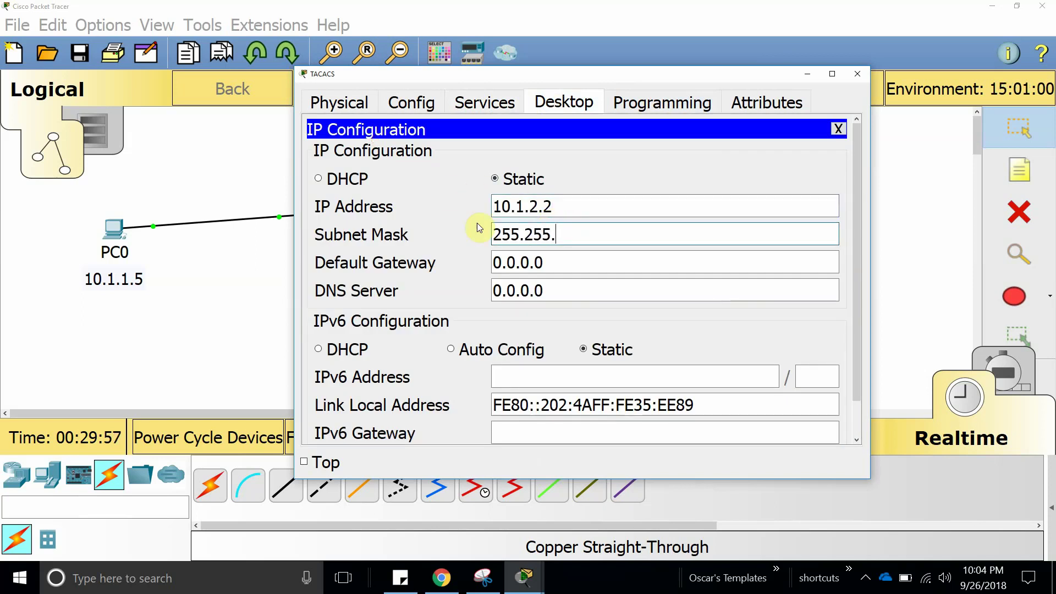
text(255.0)
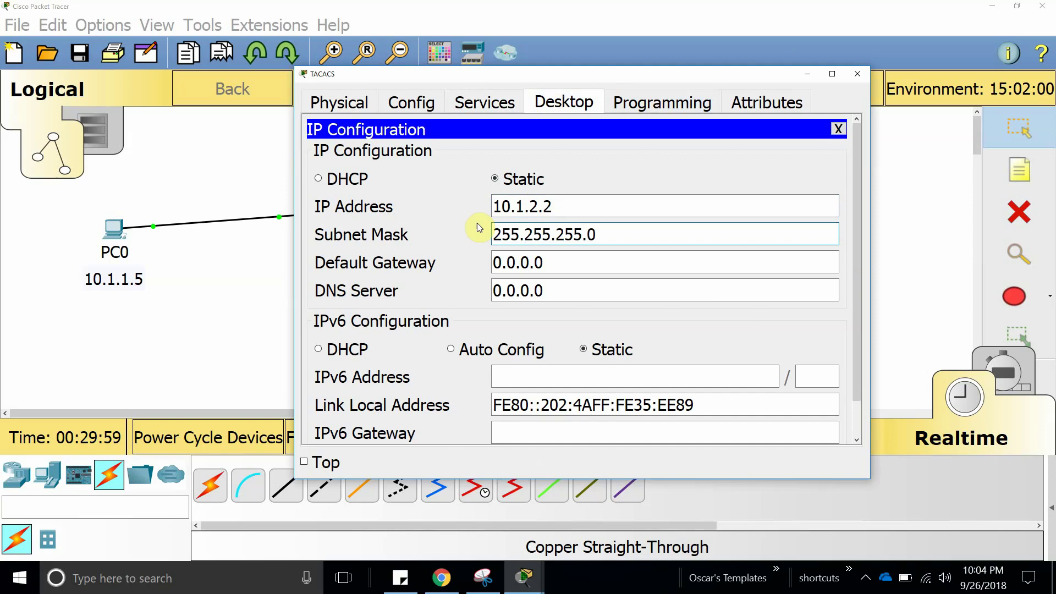
key(Tab)
text(10.1.2.2)
key(BackSpace)
text(1)
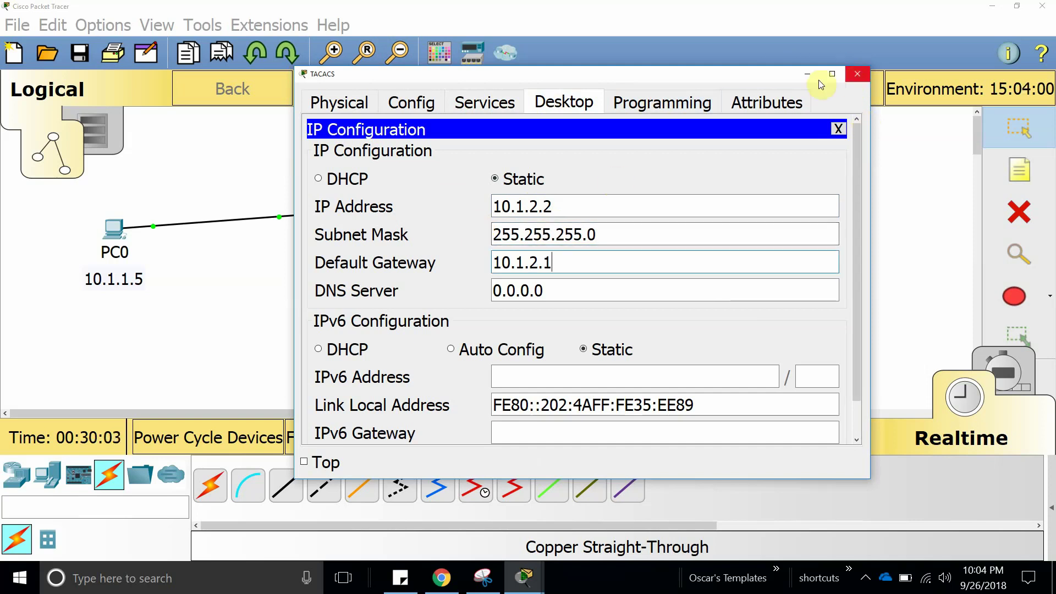
Close and reopen the TACACS server to verify its addressing.
click(858, 74)
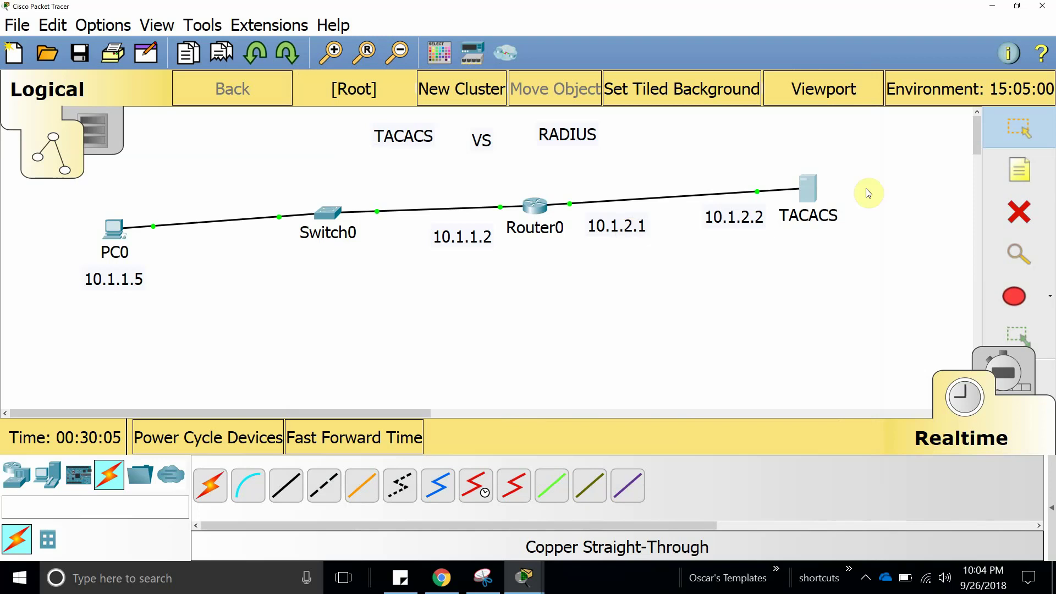
click(808, 188)
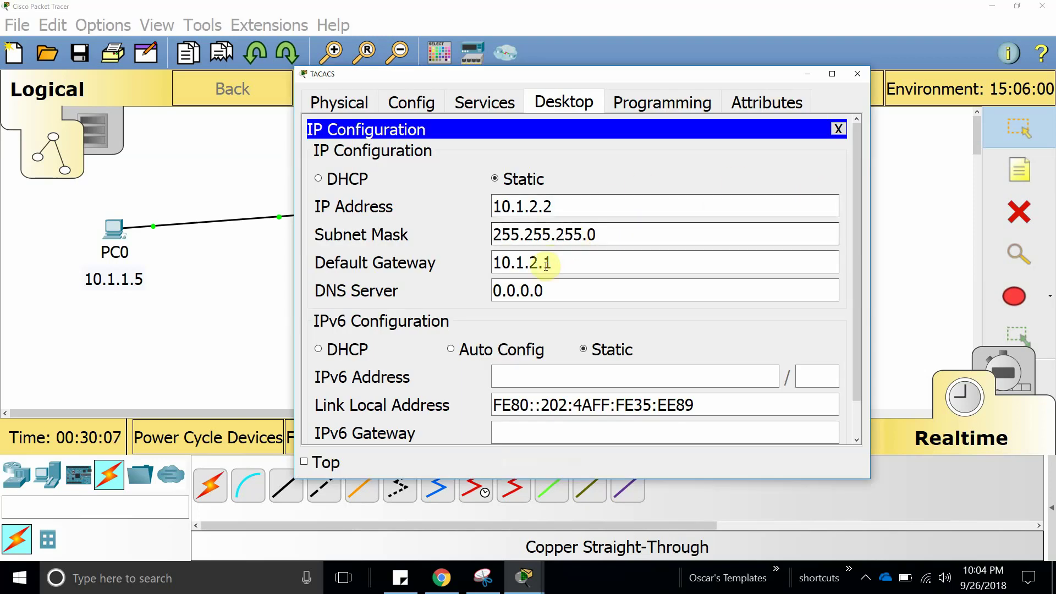
click(521, 290)
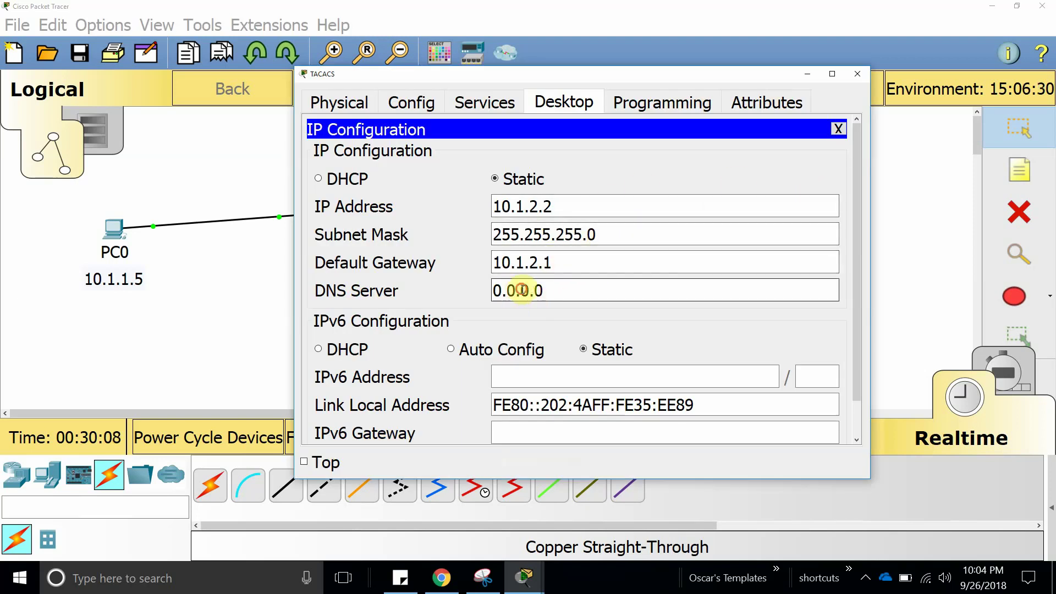
Turn on the server's AAA service and choose Tacacs as the server type.
click(468, 102)
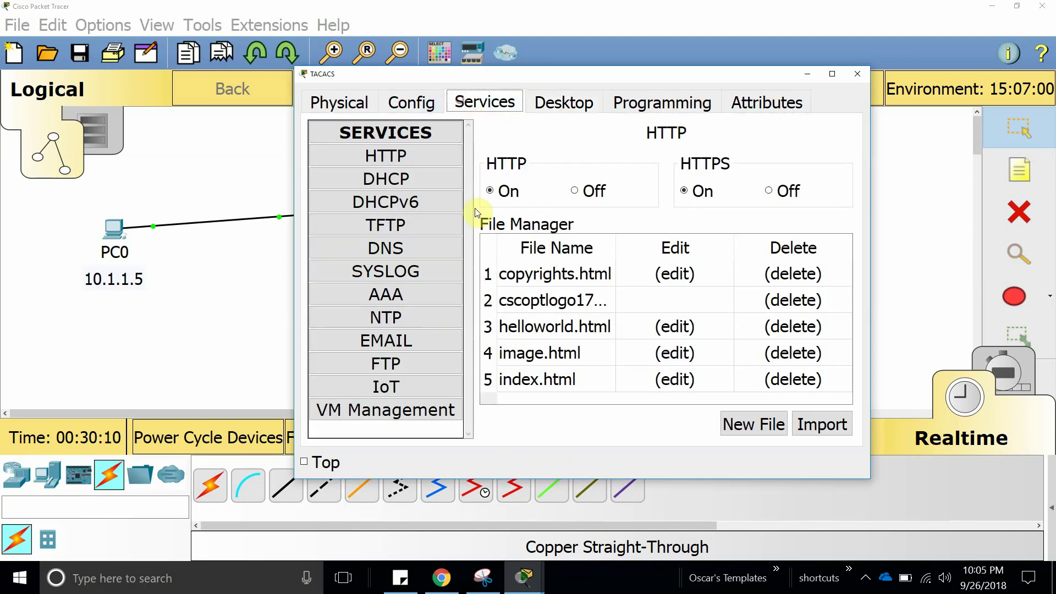
click(404, 295)
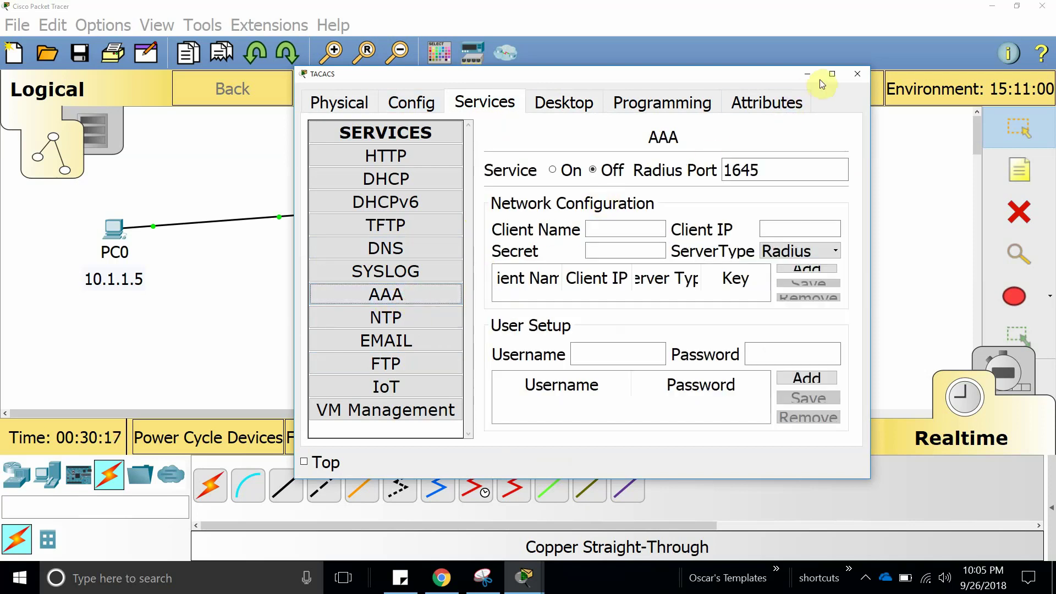
click(566, 172)
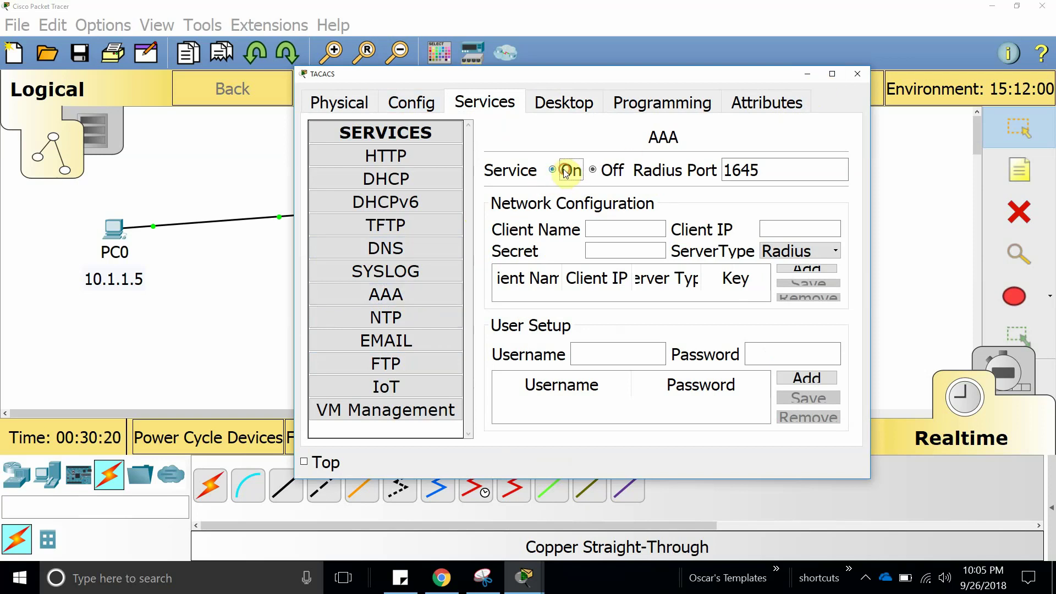
click(832, 74)
click(762, 202)
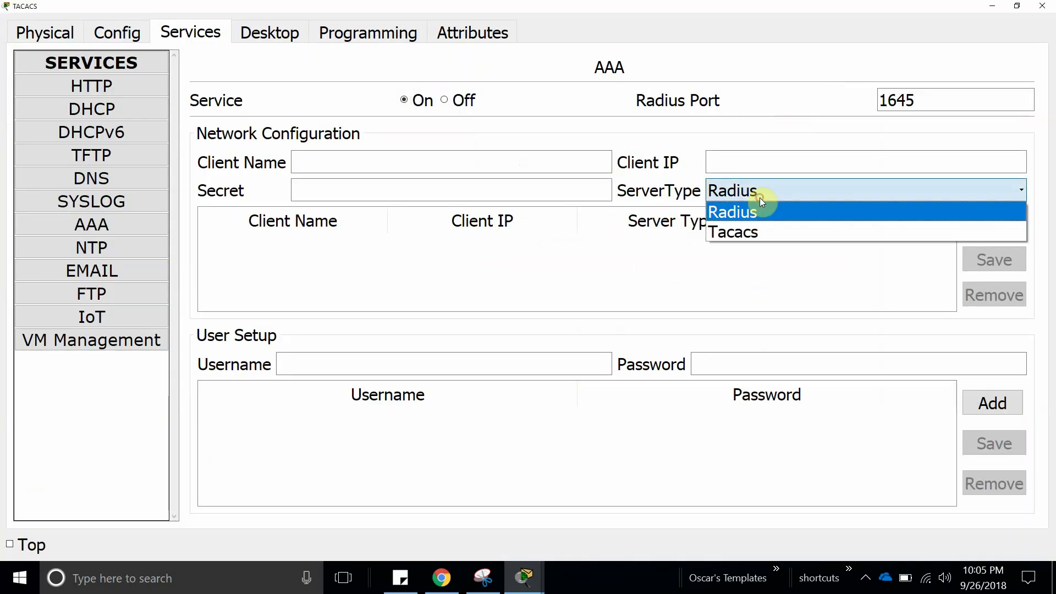
click(758, 228)
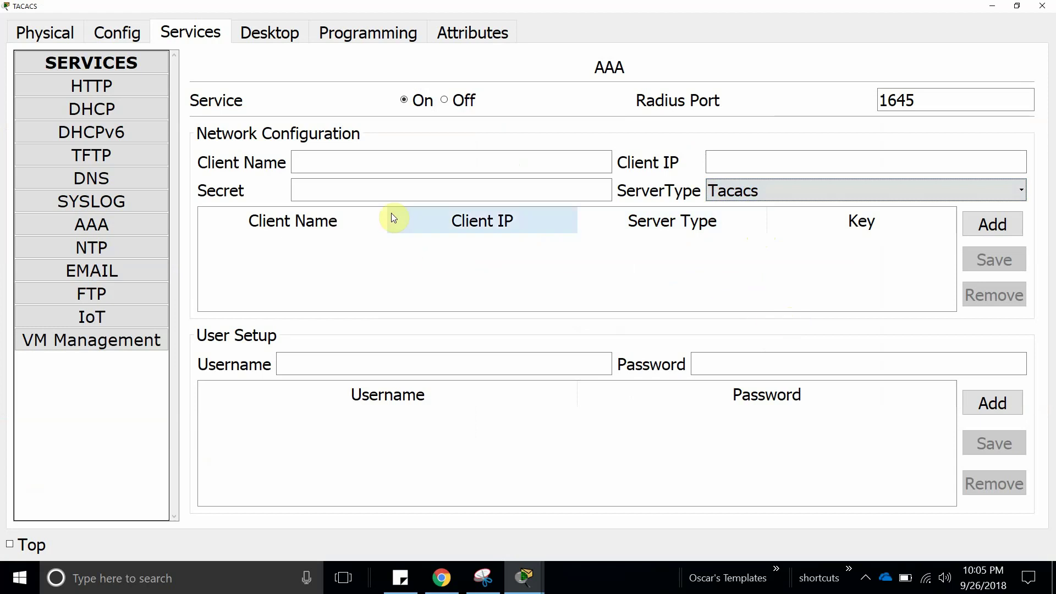
Set the server window aside and bring up Router0's CLI.
click(359, 165)
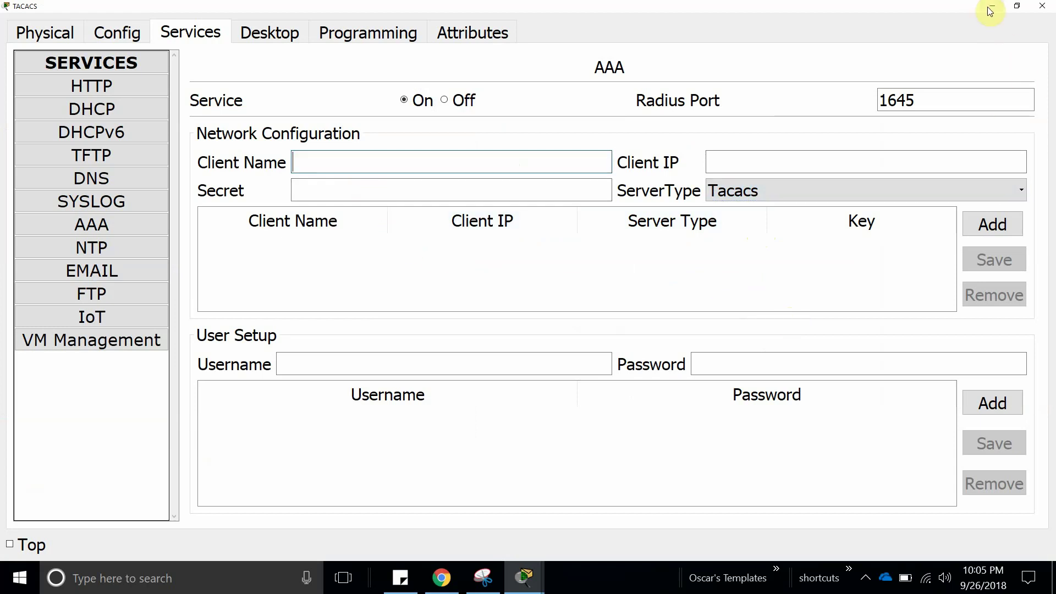
click(993, 7)
click(536, 212)
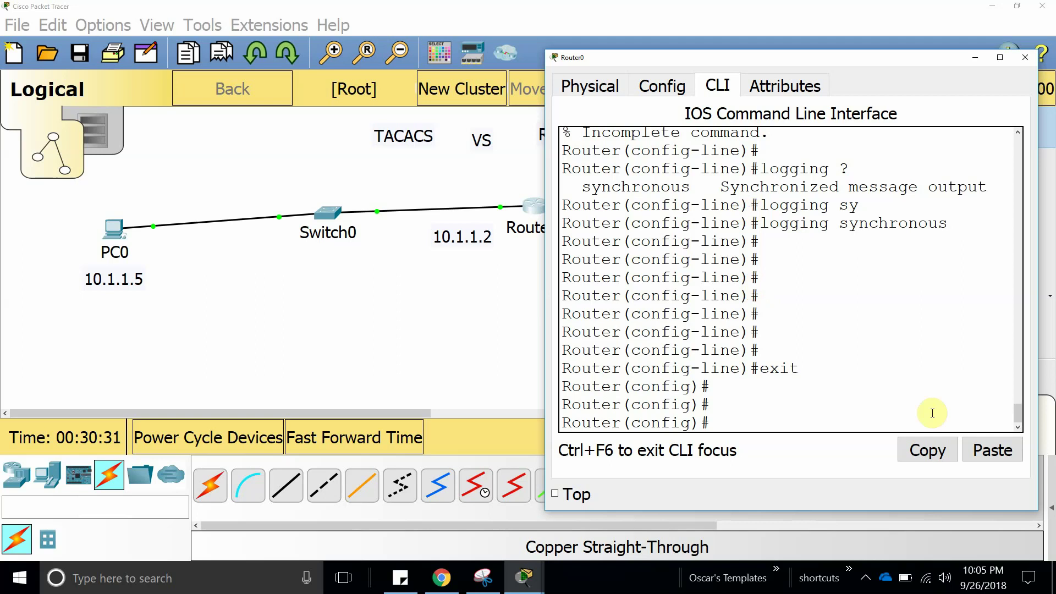
Apply 'hostname R1' in global configuration and minimize the router window.
click(824, 404)
text(hos)
key(Tab)
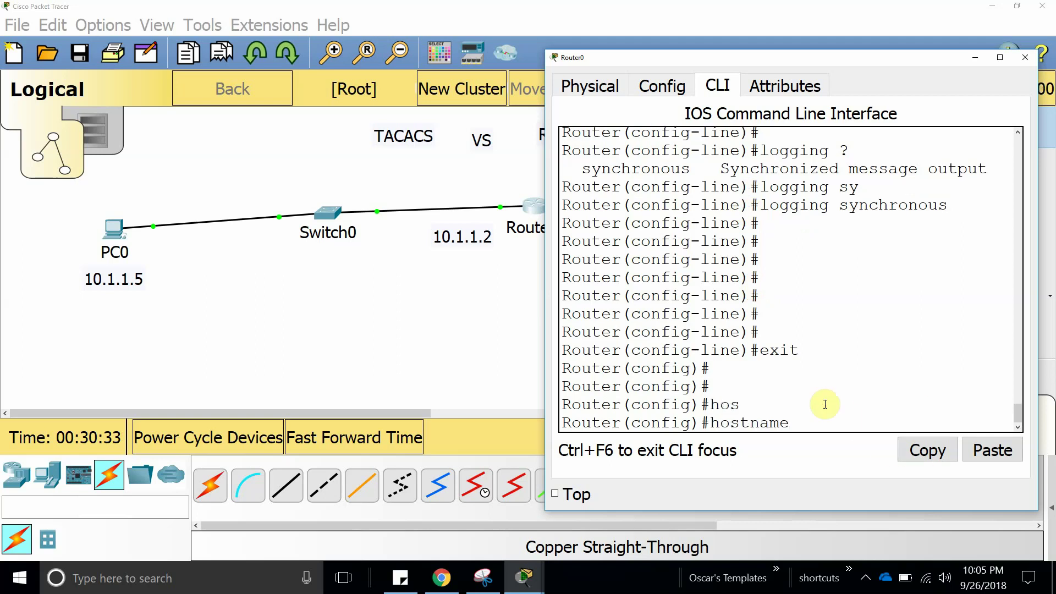
text(R1)
key(Return)
key(Return)
key(Return)
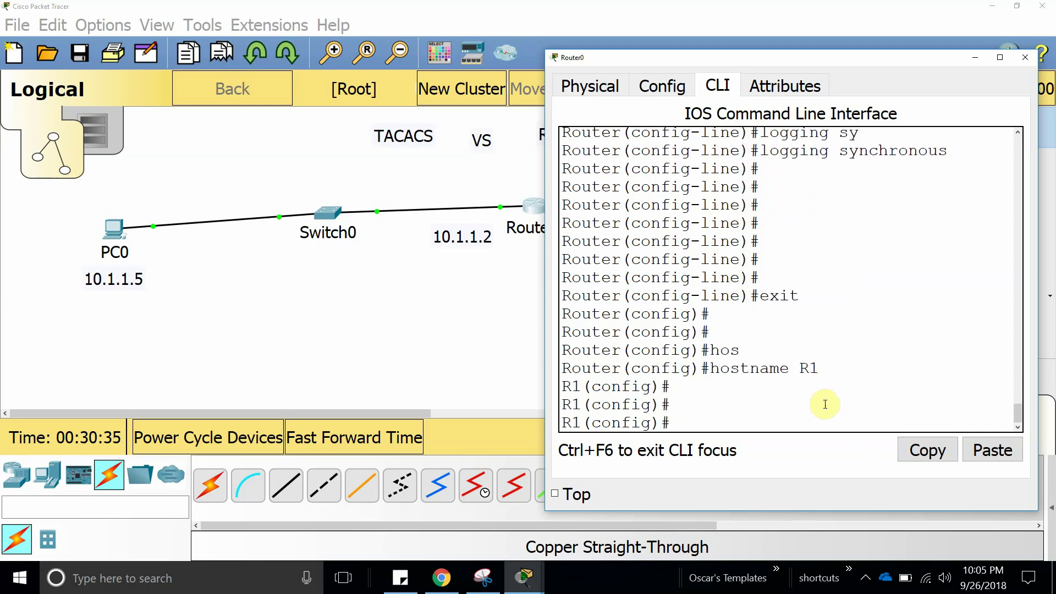
click(975, 58)
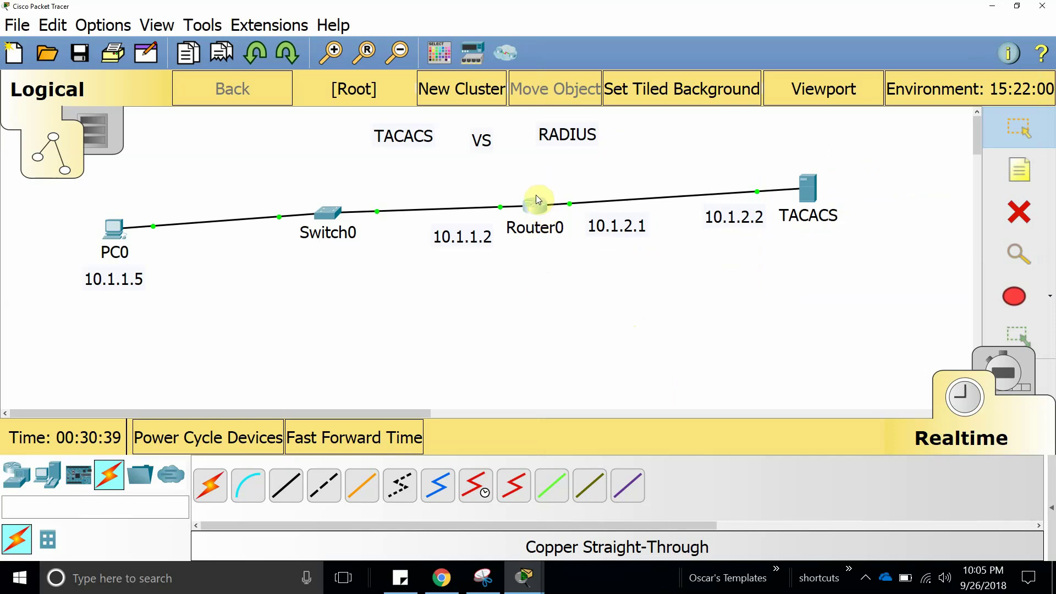
Add AAA client R1 at 10.1.2.1, type Tacacs, with its shared secret key.
click(807, 186)
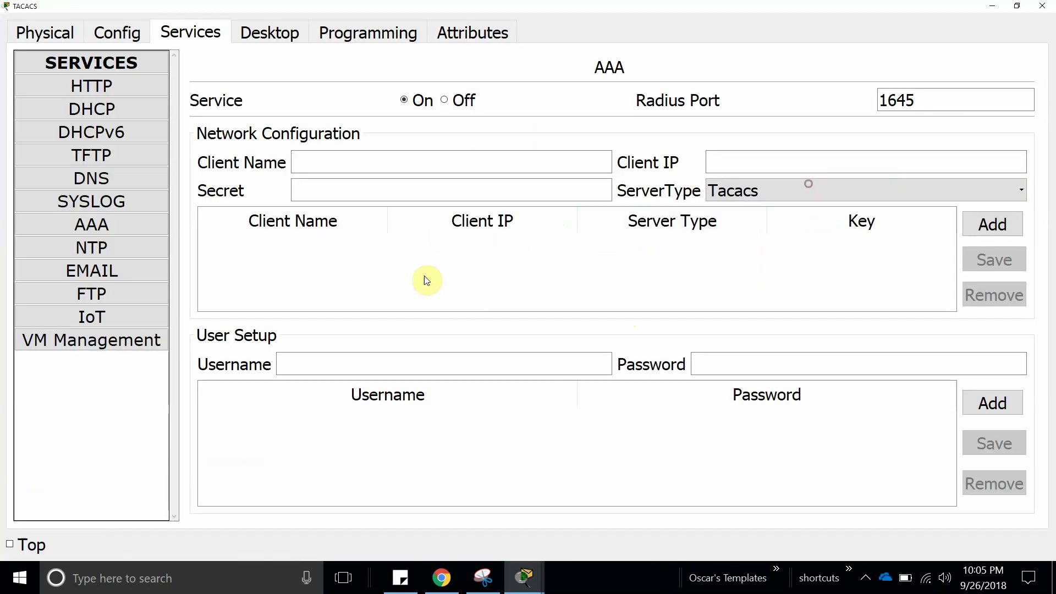
click(373, 163)
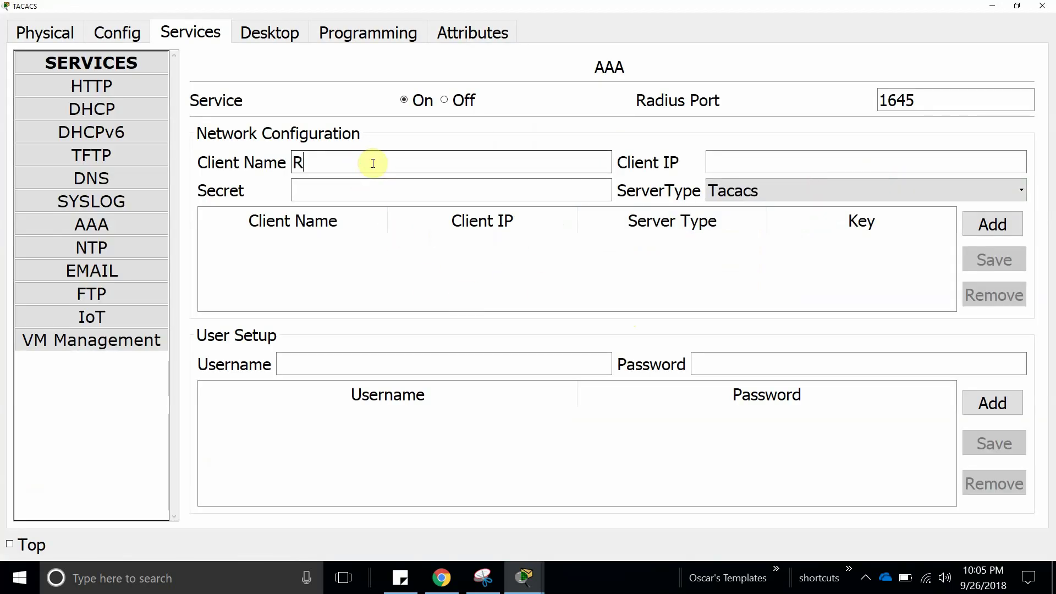
text(R1)
click(385, 192)
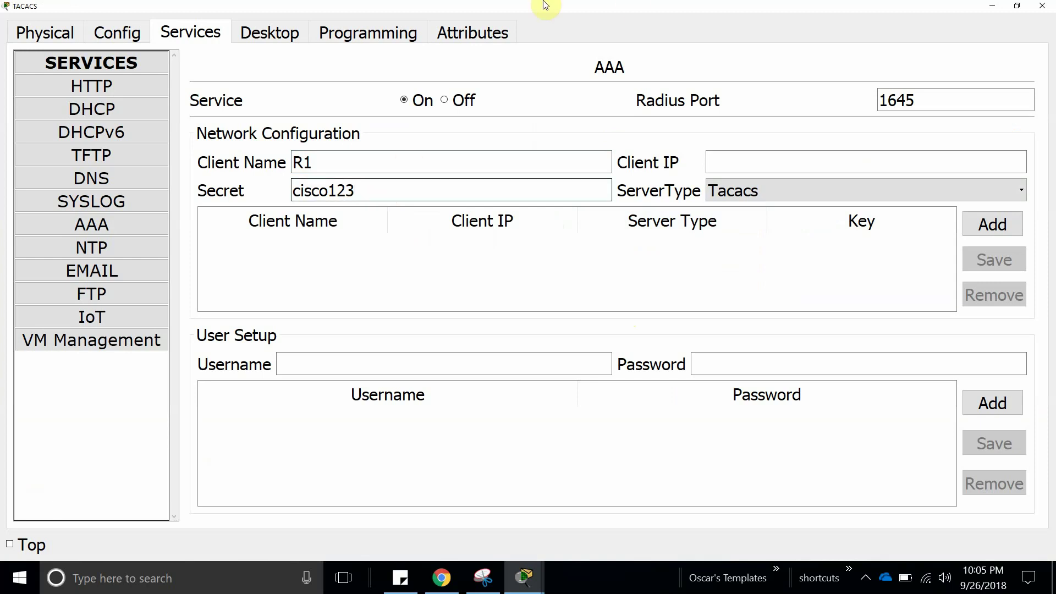
click(742, 162)
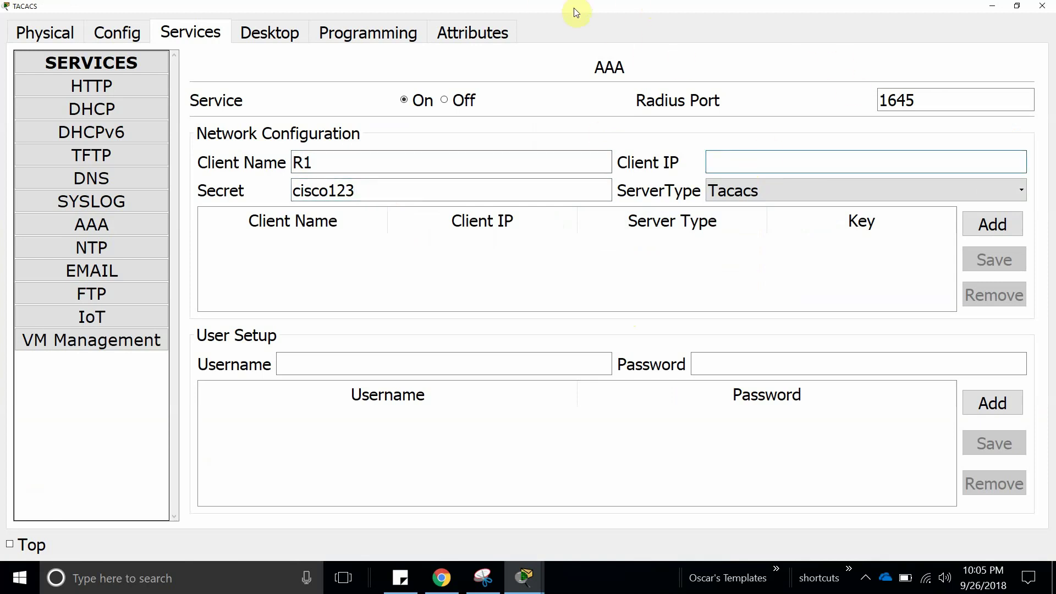
text(10.1.)
double_click(585, 8)
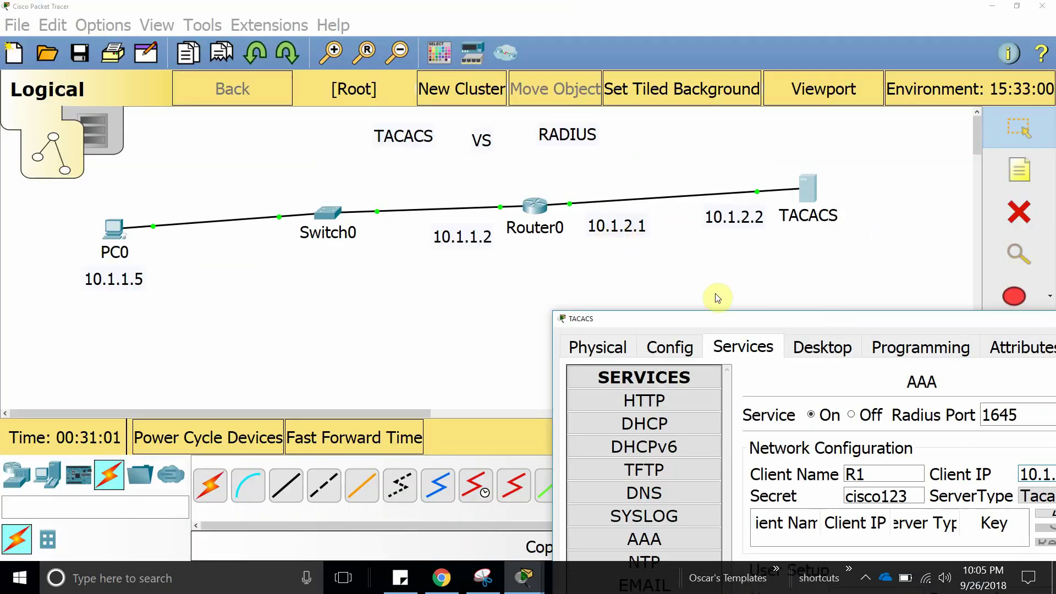
double_click(572, 318)
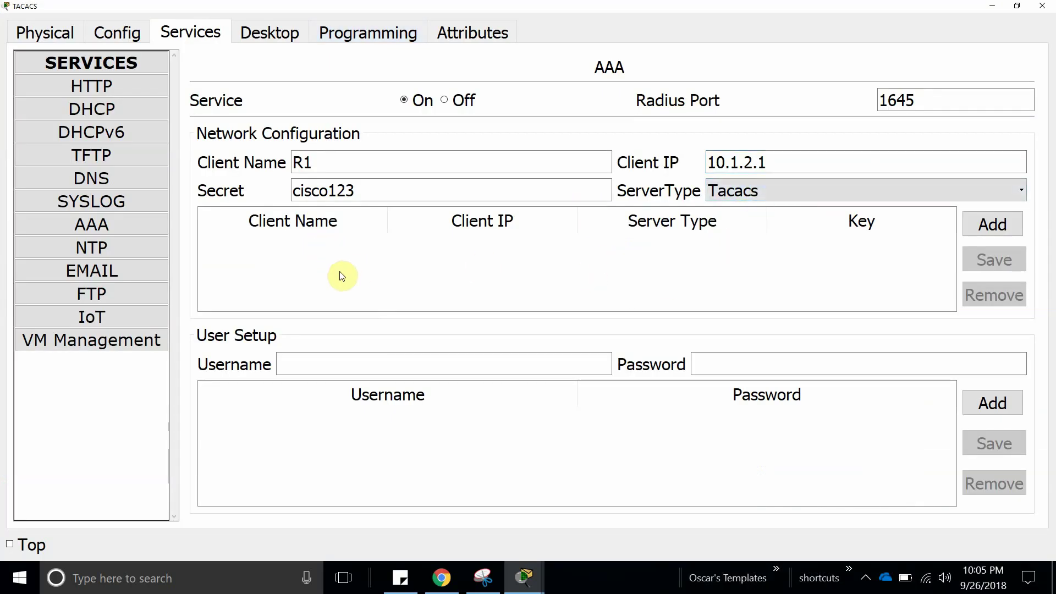
click(233, 220)
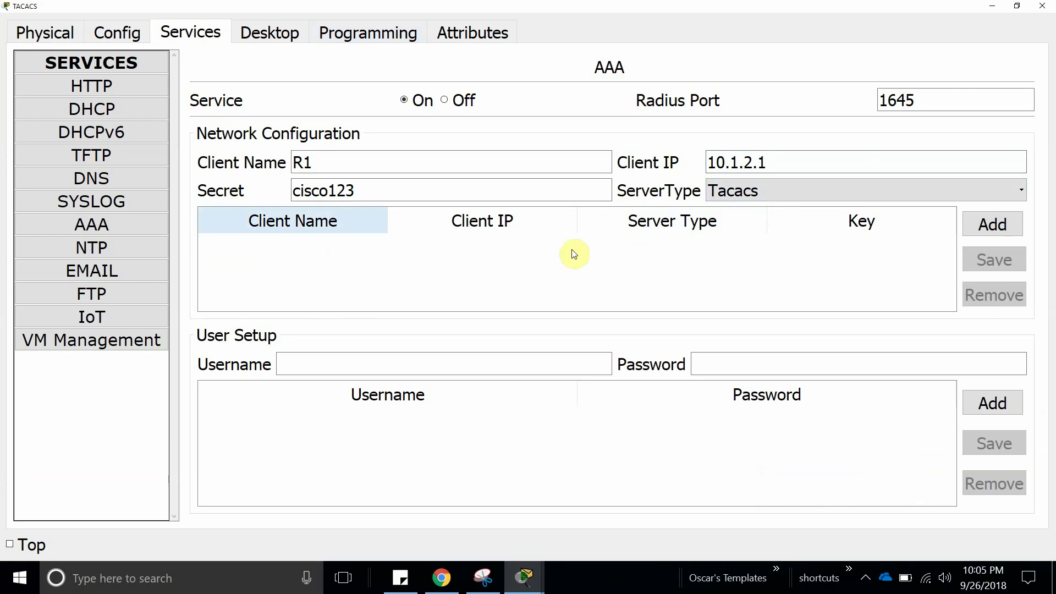
click(979, 230)
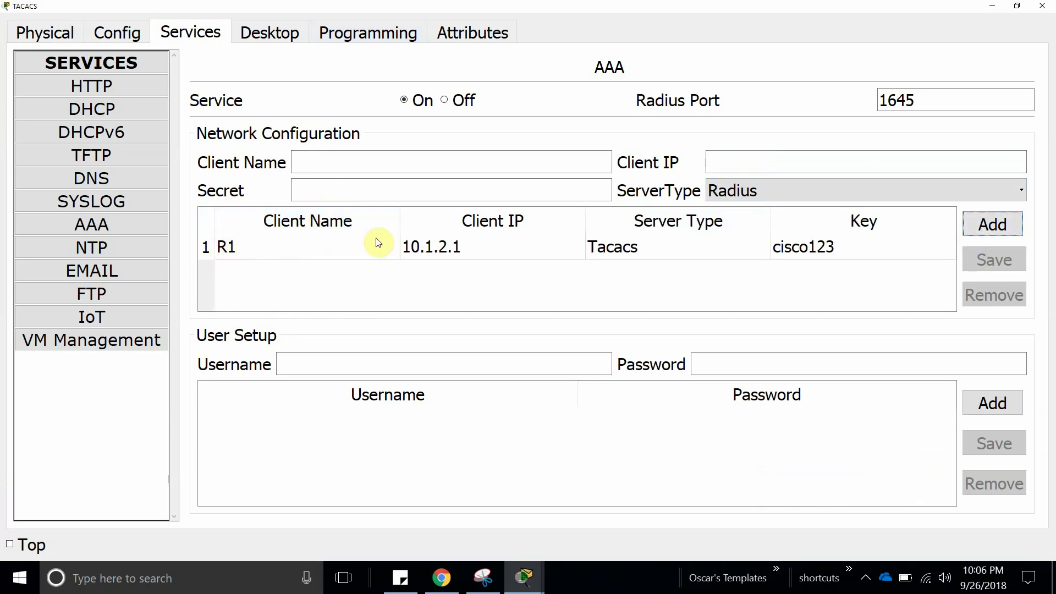
Add three AAA user accounts, the first user, cisco and admin, each with a password.
click(381, 366)
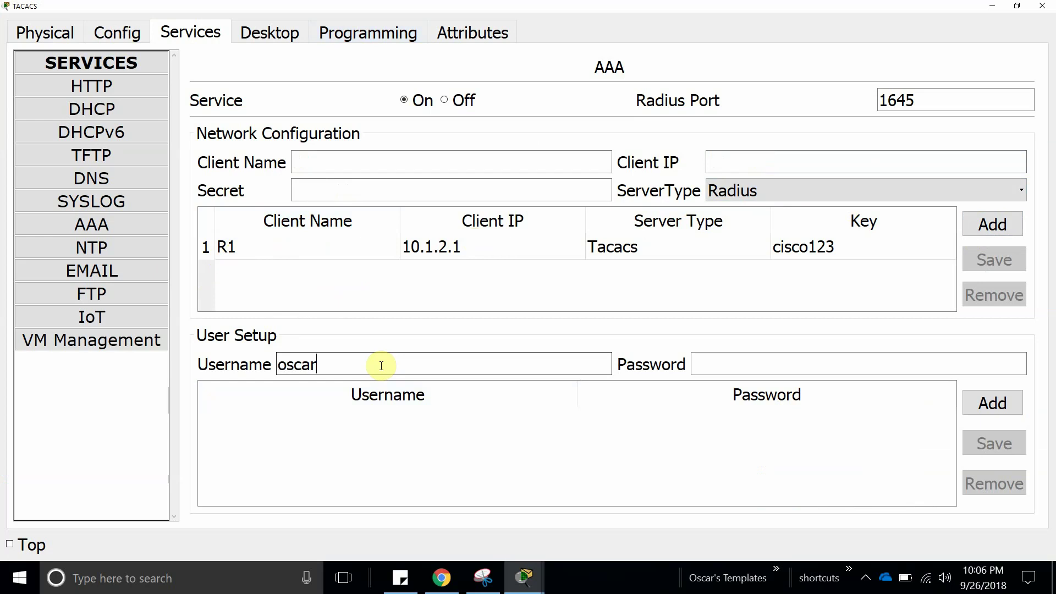
click(709, 372)
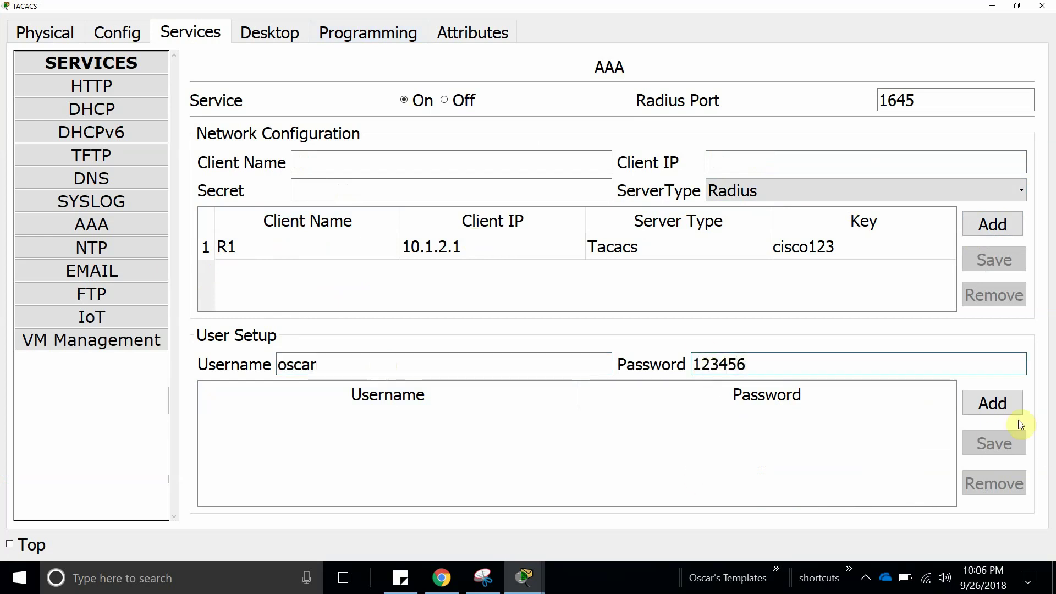
click(995, 403)
click(466, 359)
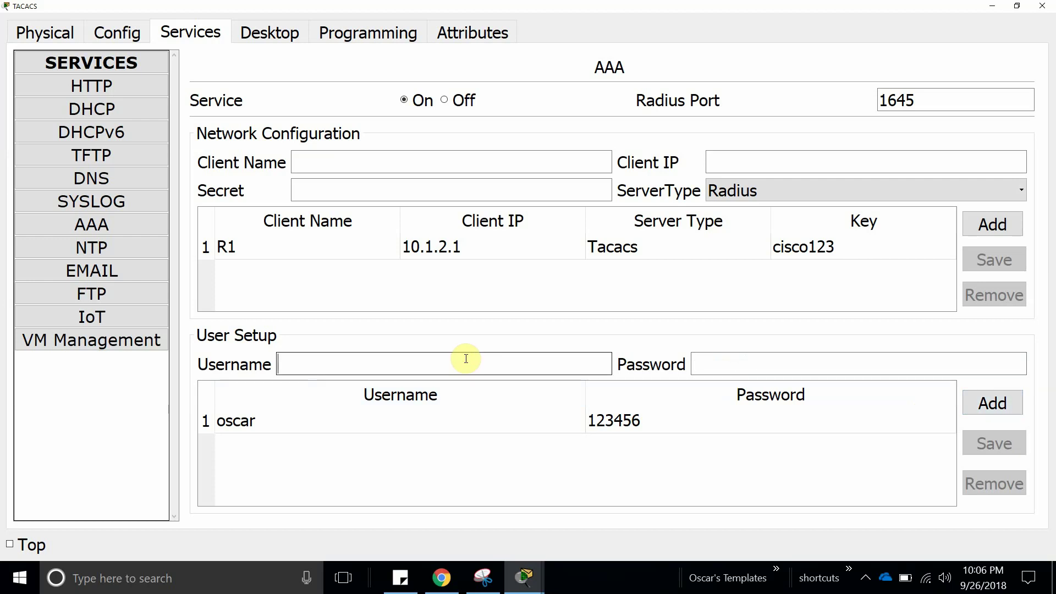
key(Tab)
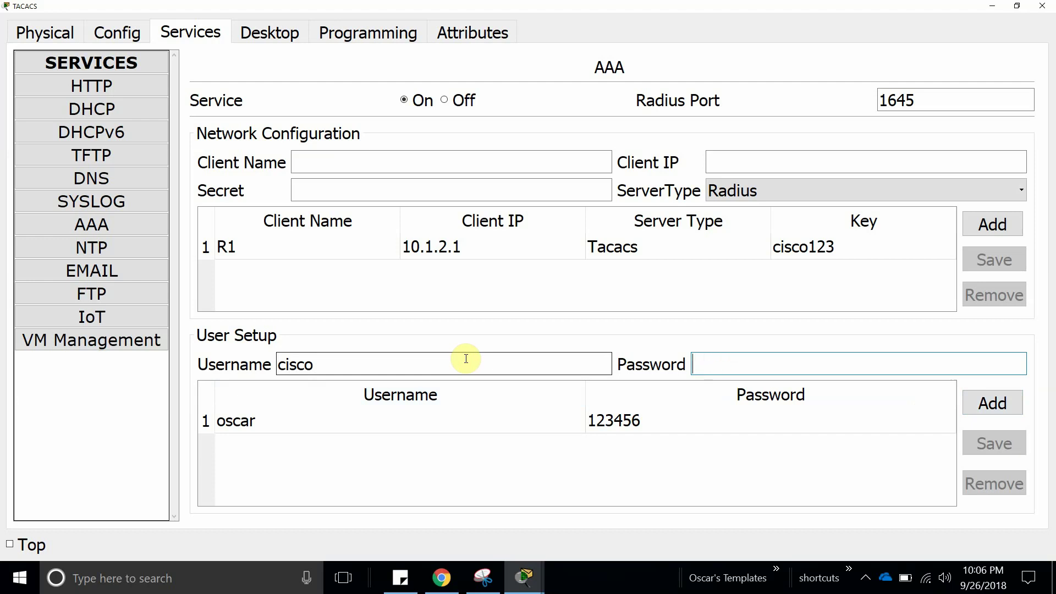
text(123456)
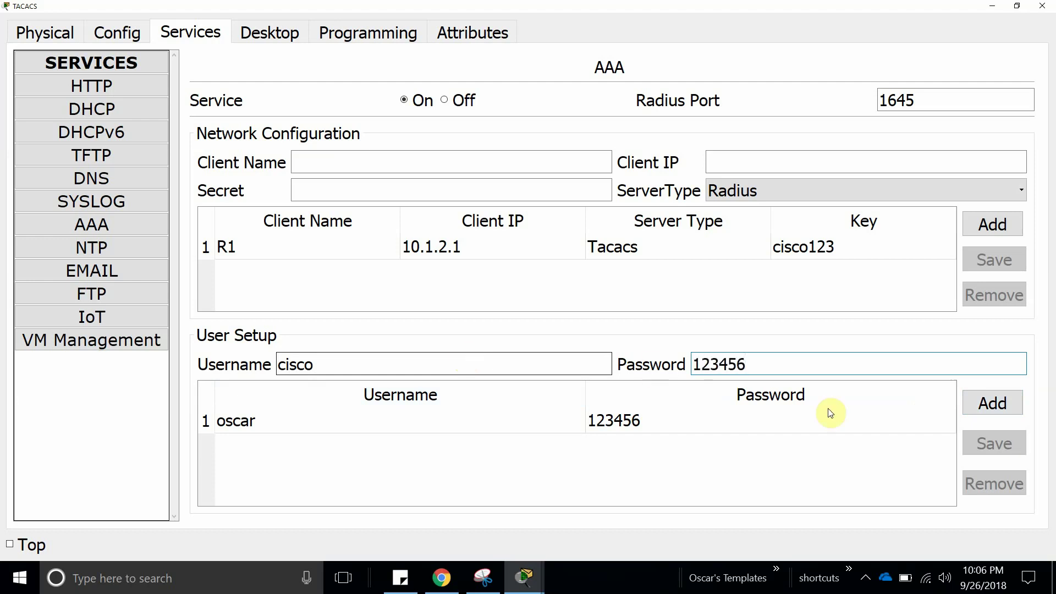
click(977, 406)
click(444, 362)
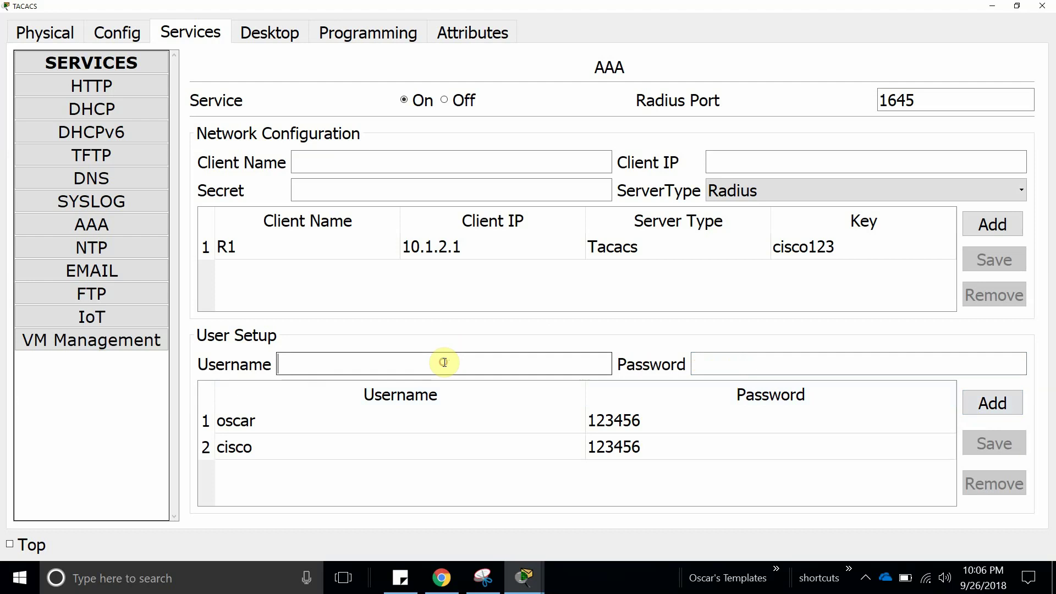
text(admin)
key(Tab)
text(1)
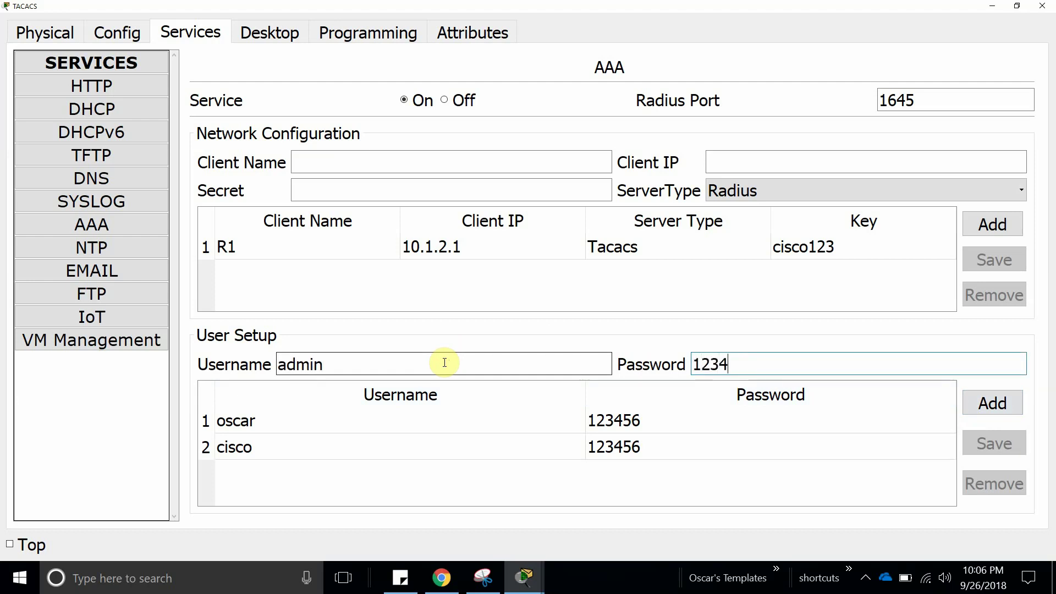
click(989, 403)
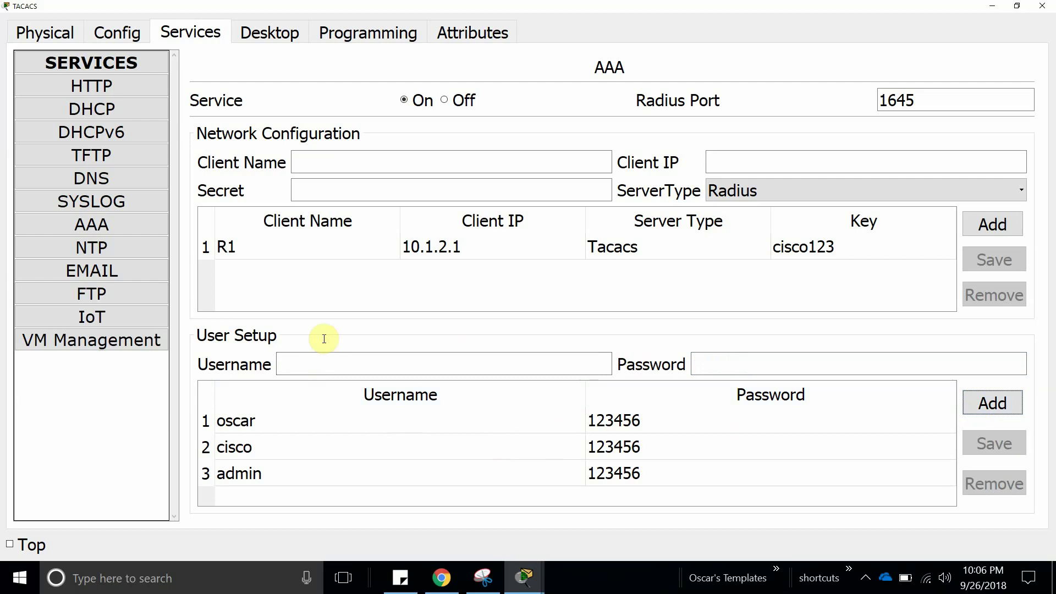
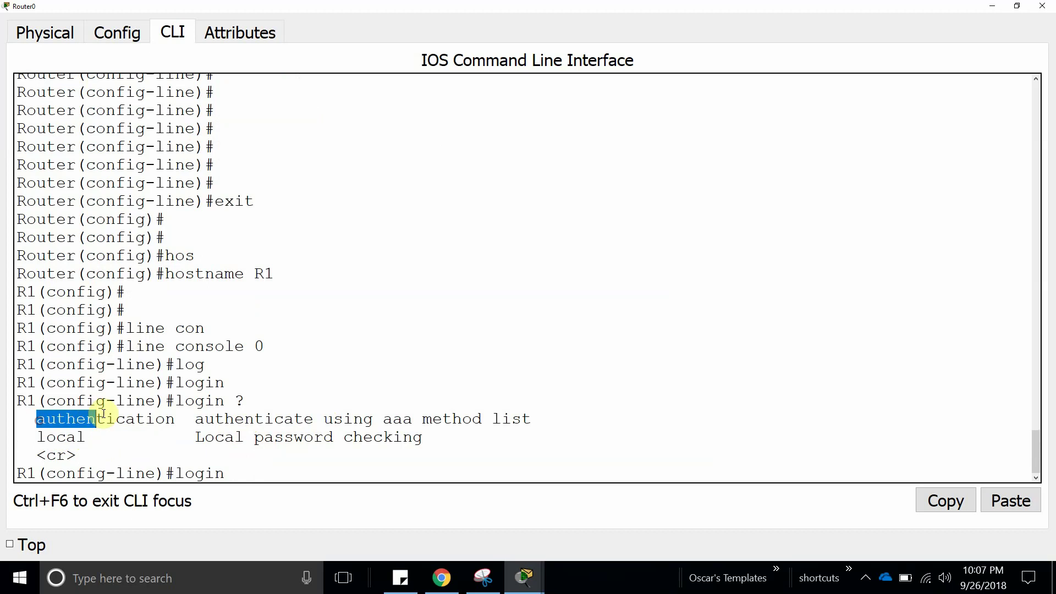
Discard the unfinished login command and exit R1's console line configuration.
click(256, 469)
key(BackSpace)
key(BackSpace)
key(BackSpace)
key(BackSpace)
key(BackSpace)
key(BackSpace)
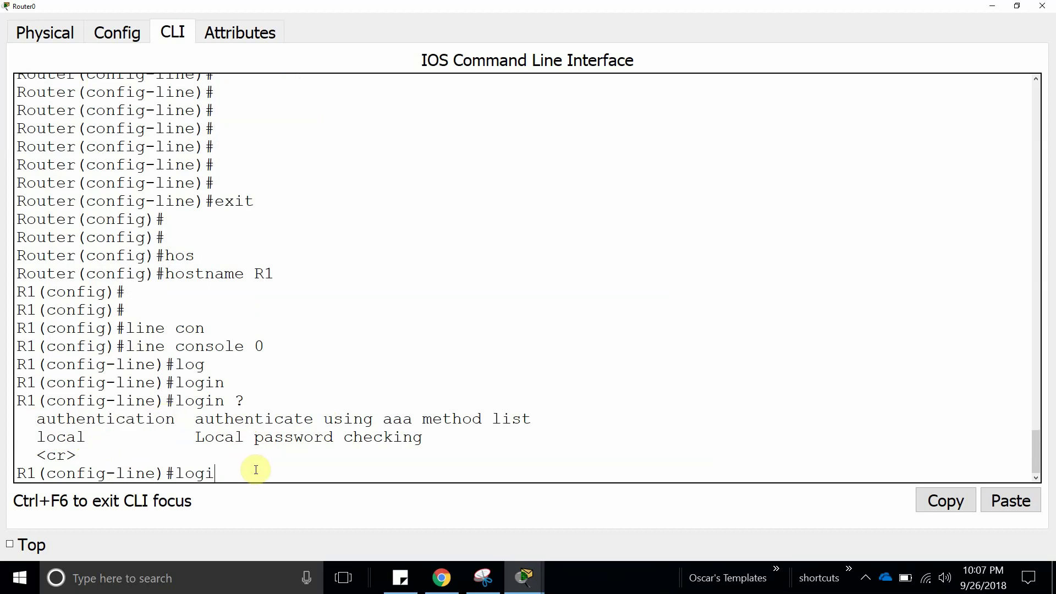
text(exit)
key(Return)
key(Return)
key(Return)
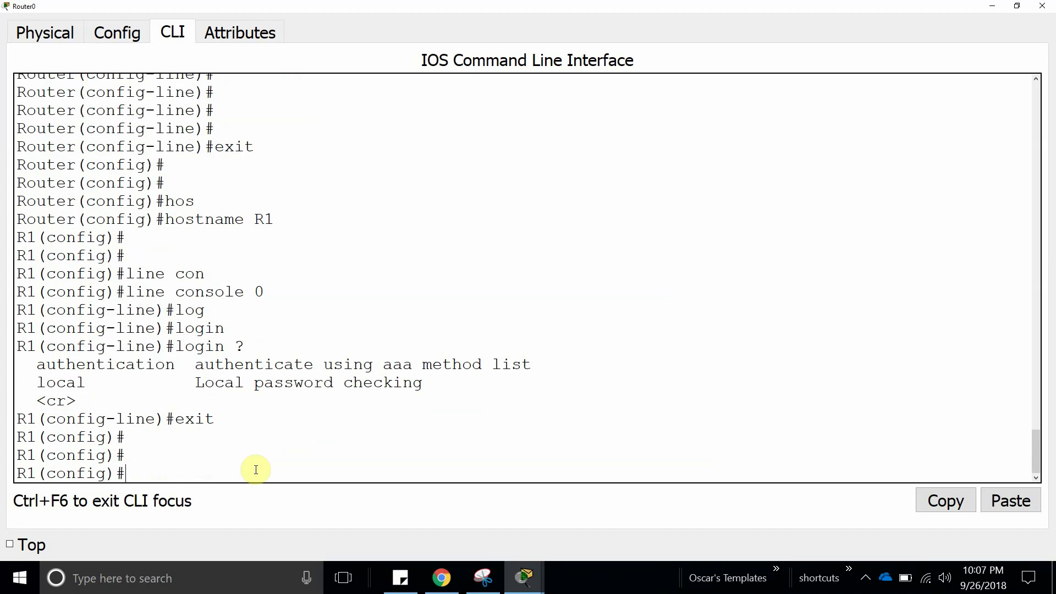
Enable AAA on R1 with aaa new-model.
text(aaa ne)
key(Tab)
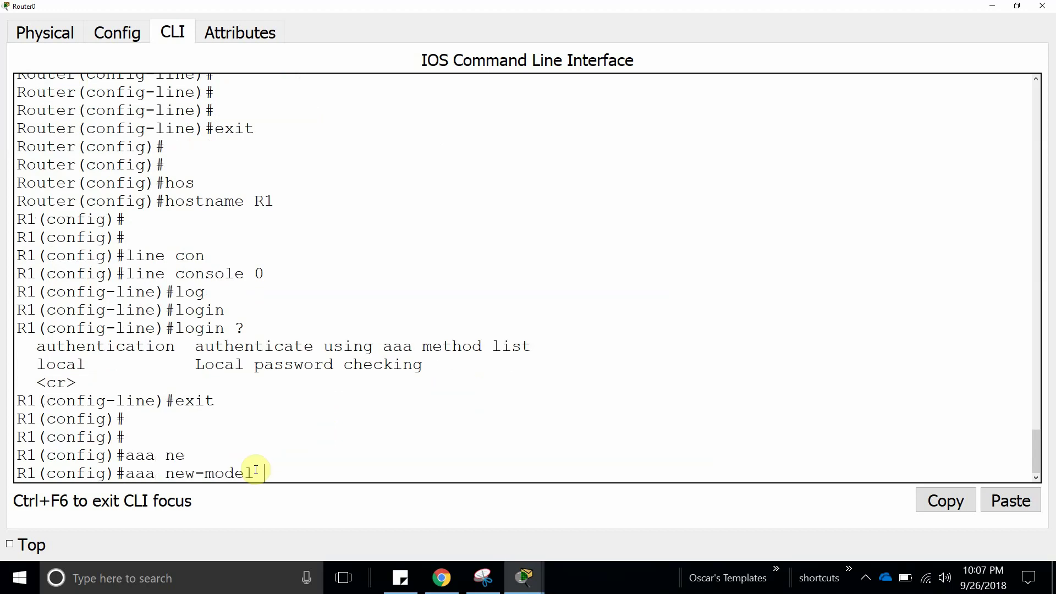
text(?)
key(Return)
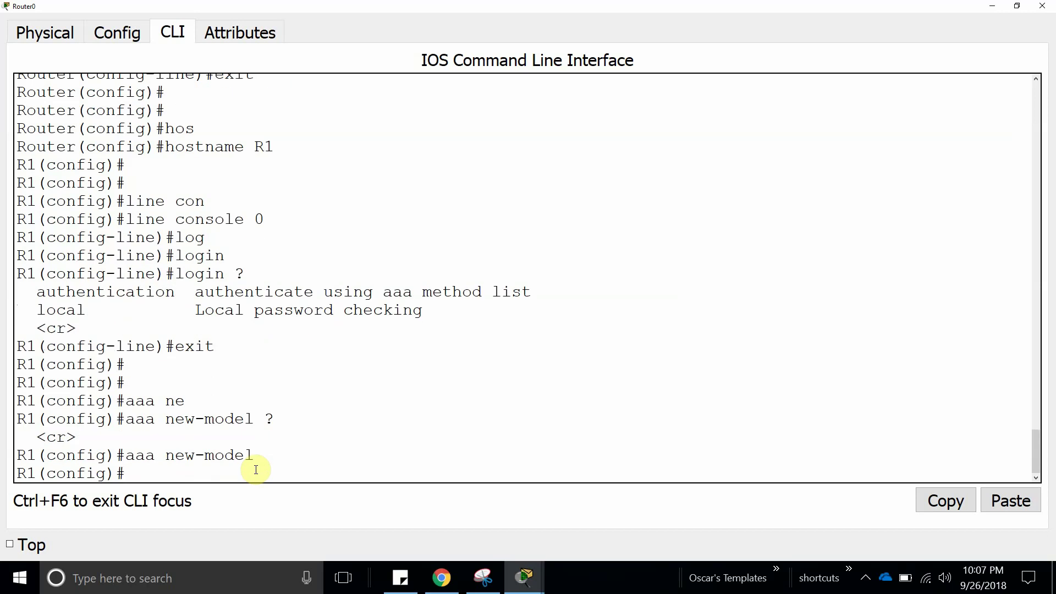
Start the tacacs-server host command, correcting the mistyped keyword.
text(tact)
key(Tab)
key(BackSpace)
key(BackSpace)
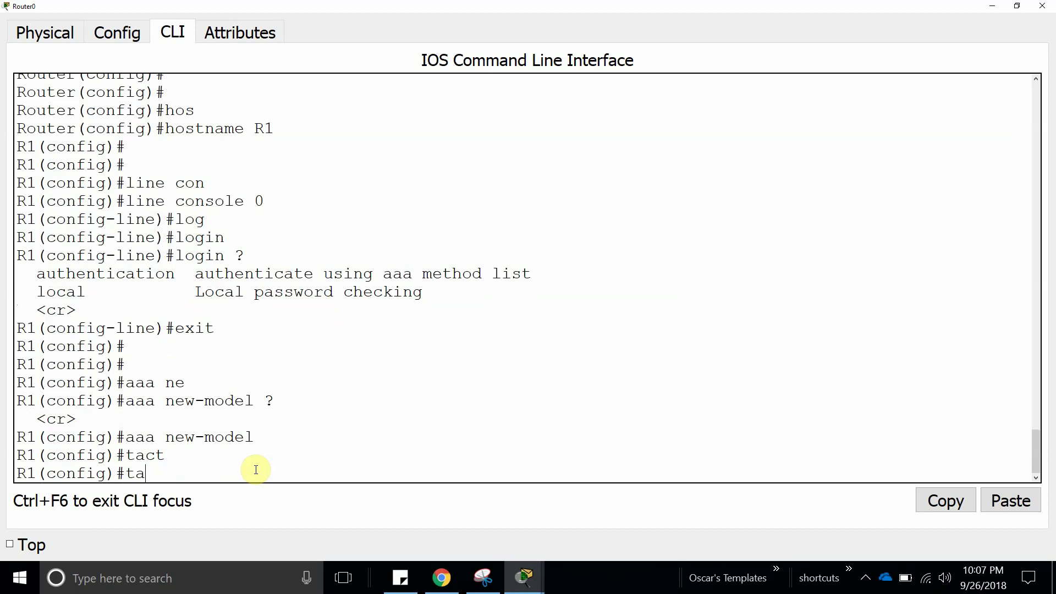
text(c)
key(Tab)
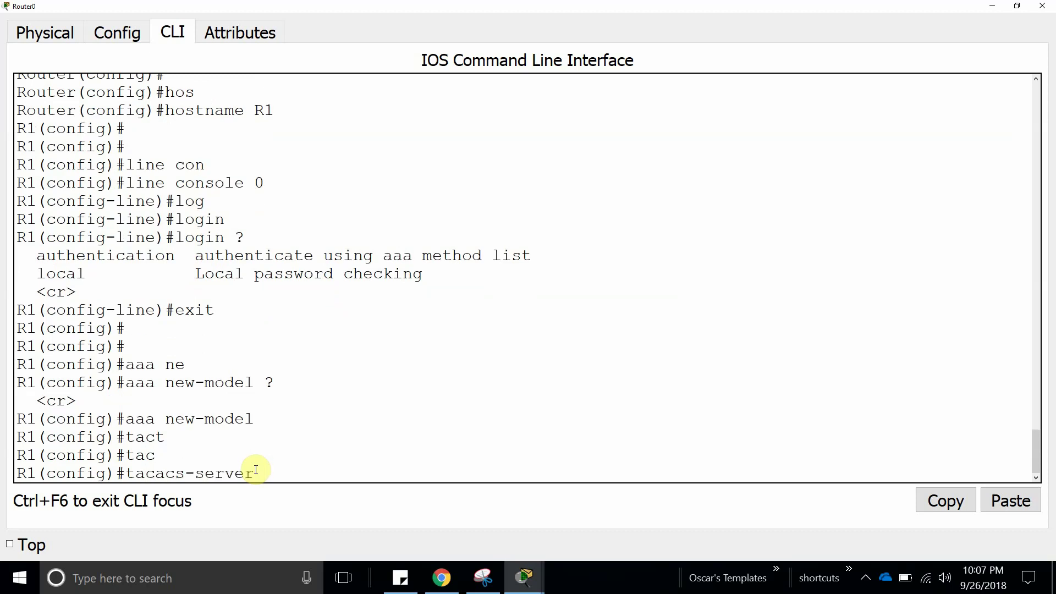
text(ho)
key(Tab)
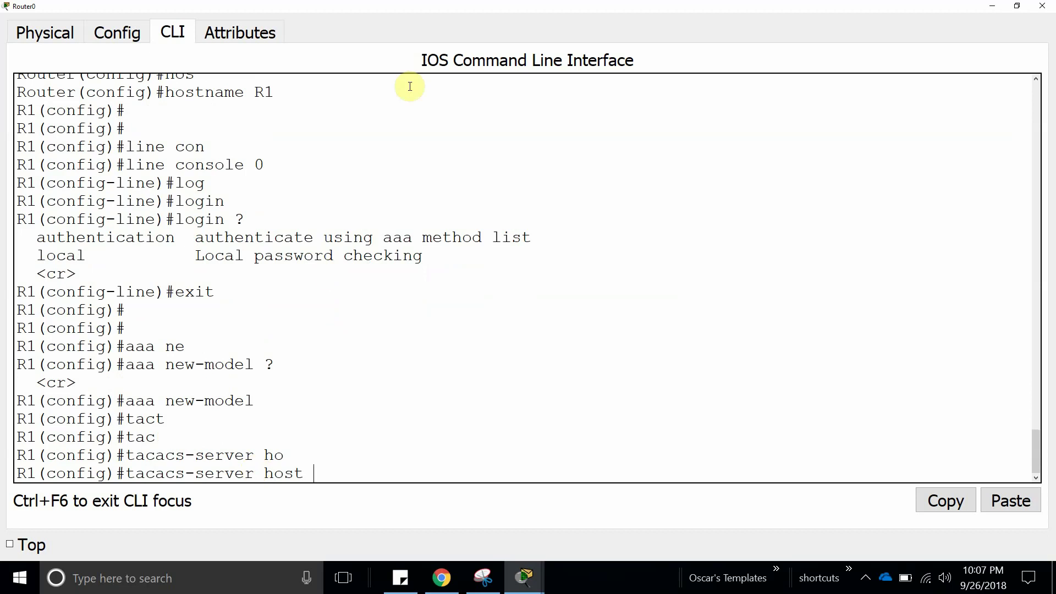
Check the TACACS server's AAA page, then set host 10.1.2.2 with its shared key.
double_click(573, 8)
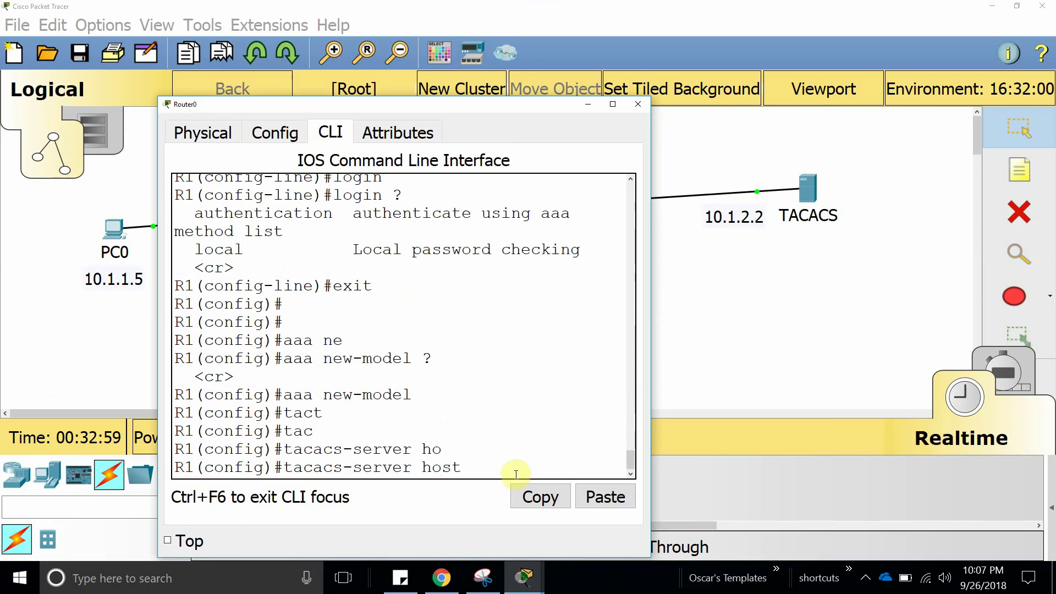
text(1)
text(0.1.2.2 ?)
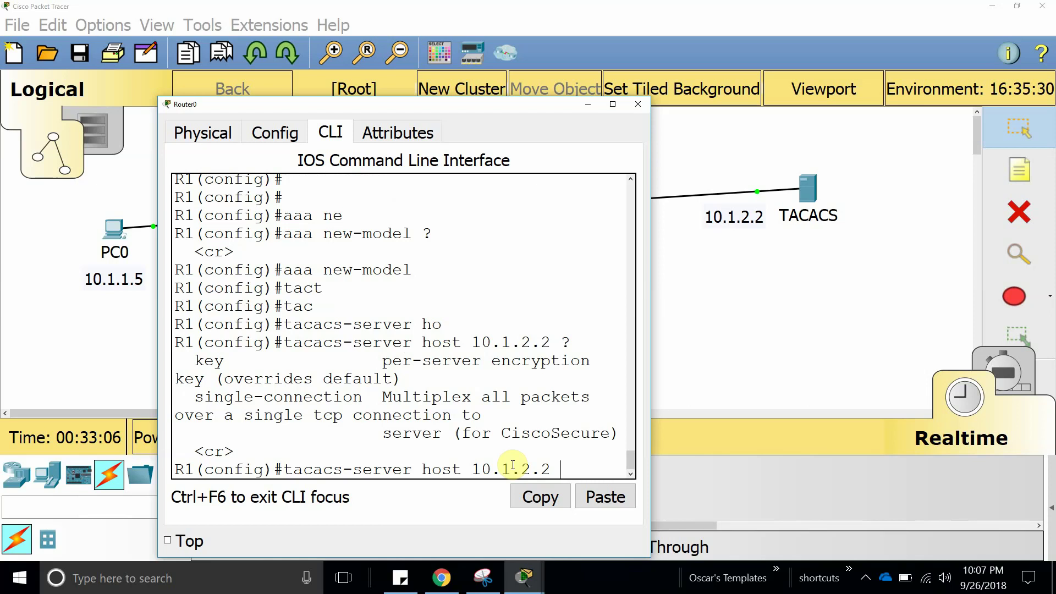
text(ke)
key(Tab)
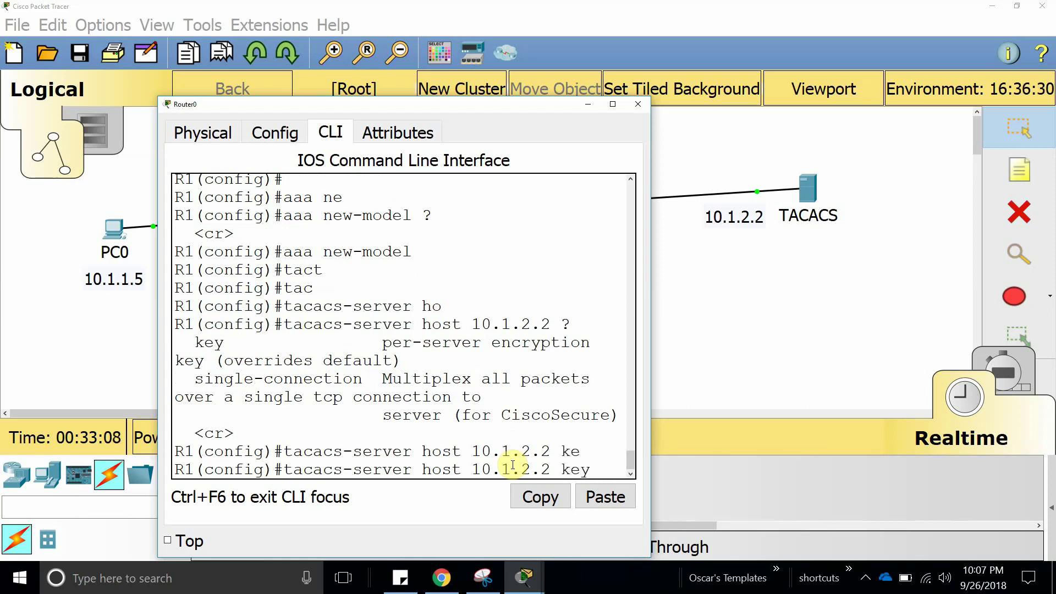
click(801, 184)
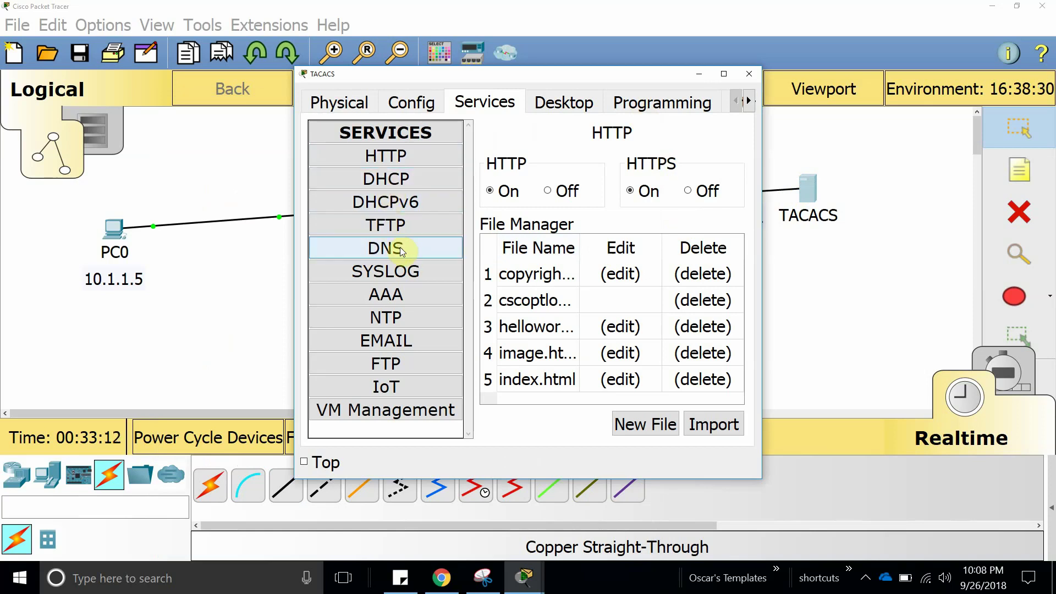
click(416, 287)
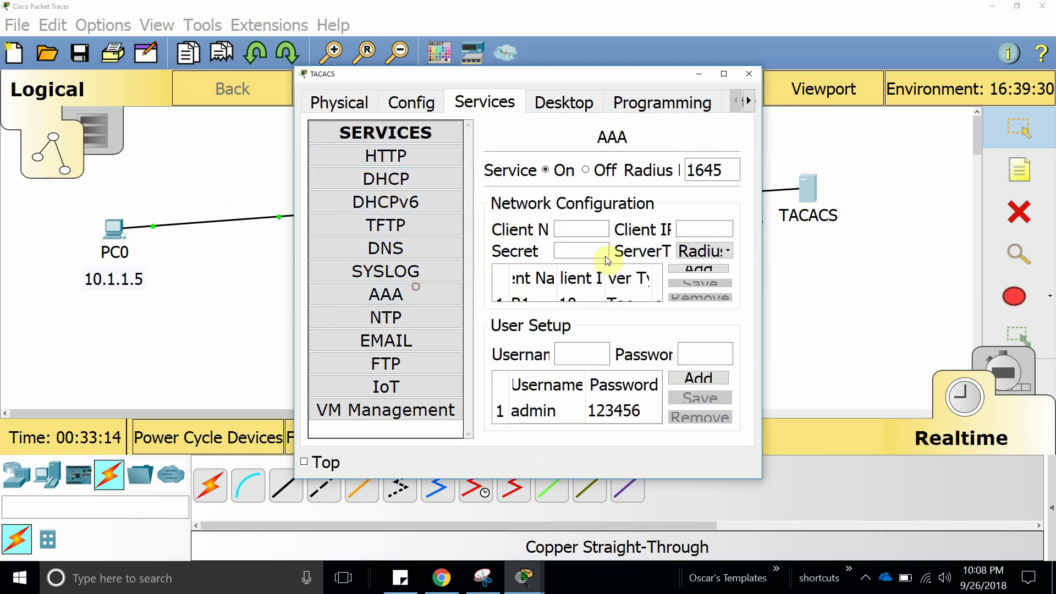
click(724, 74)
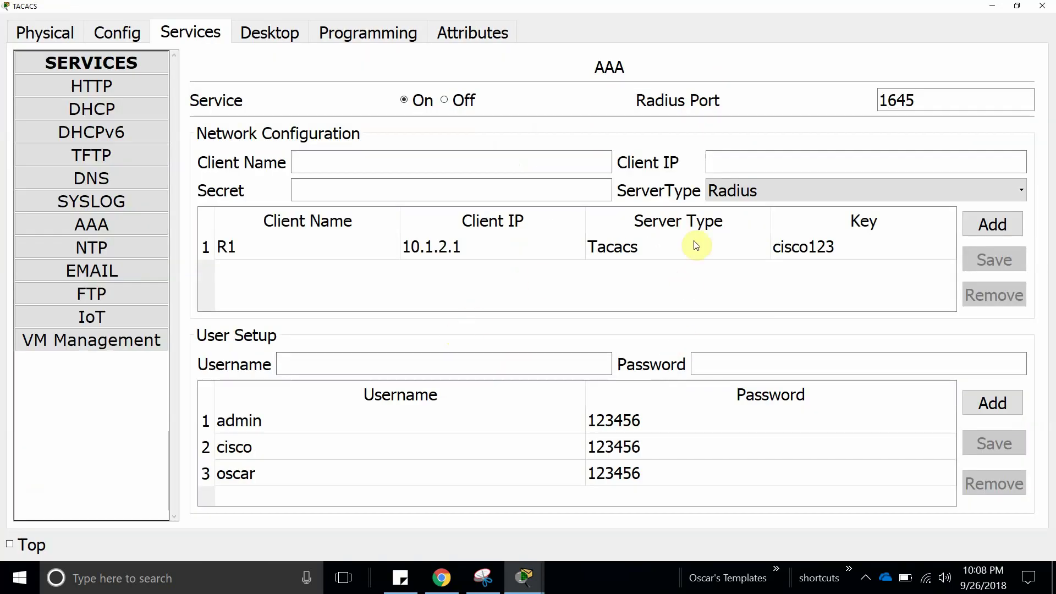
click(992, 6)
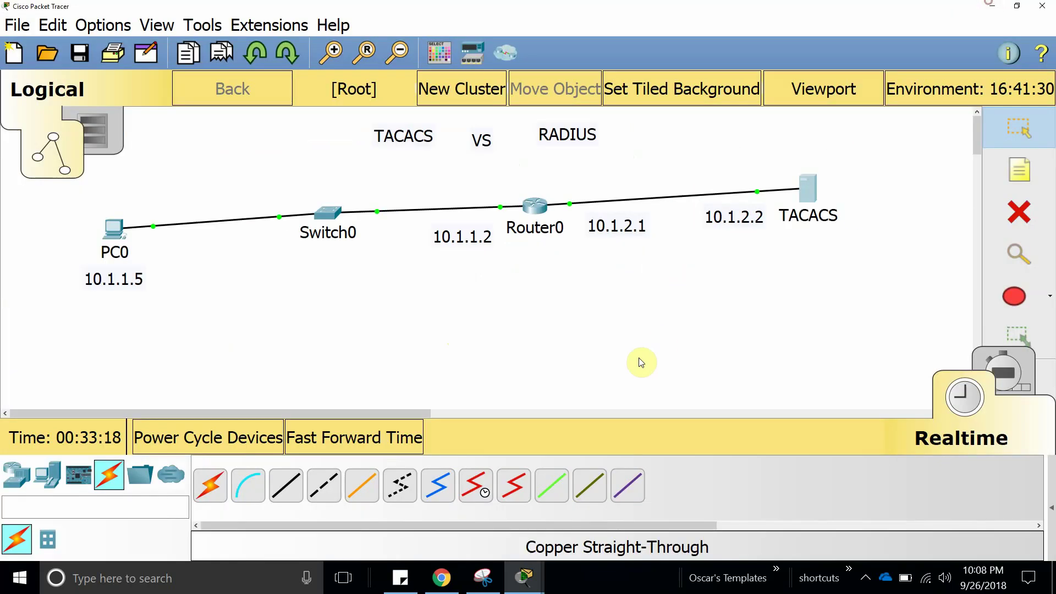
click(535, 205)
text(cis)
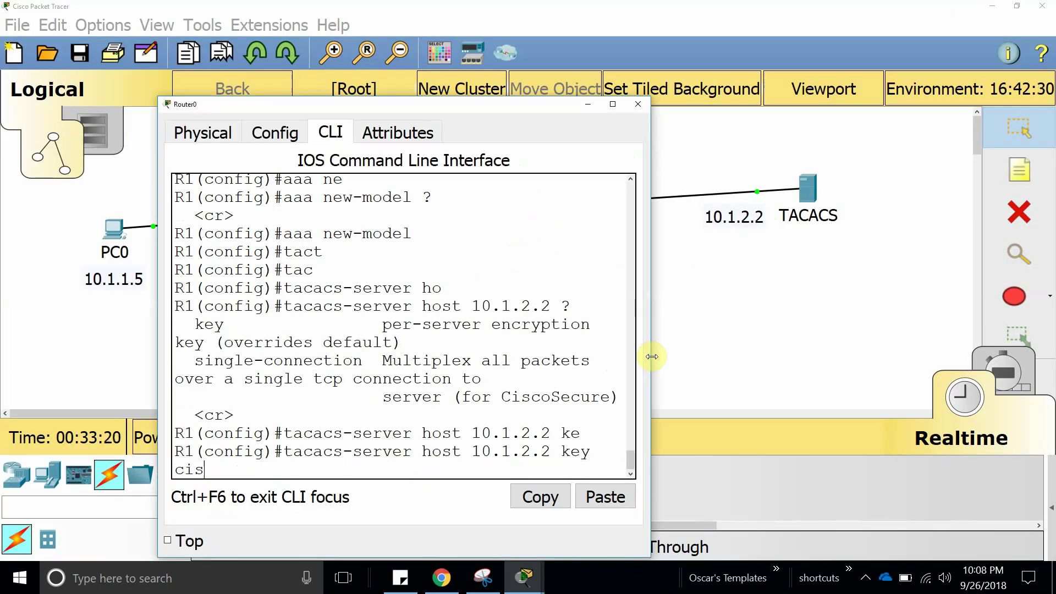
text(co 123 ?)
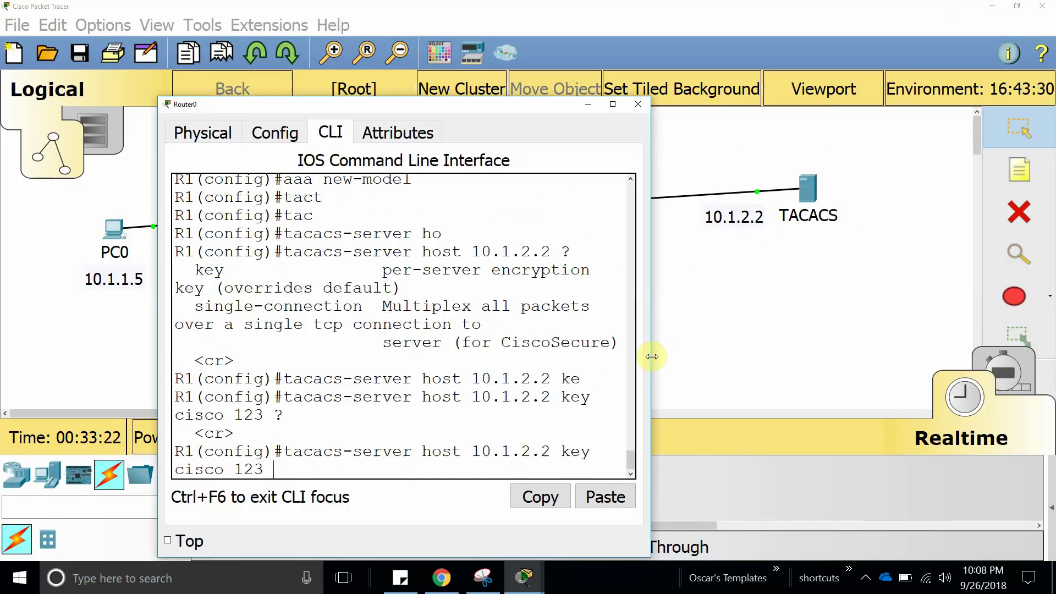
click(613, 104)
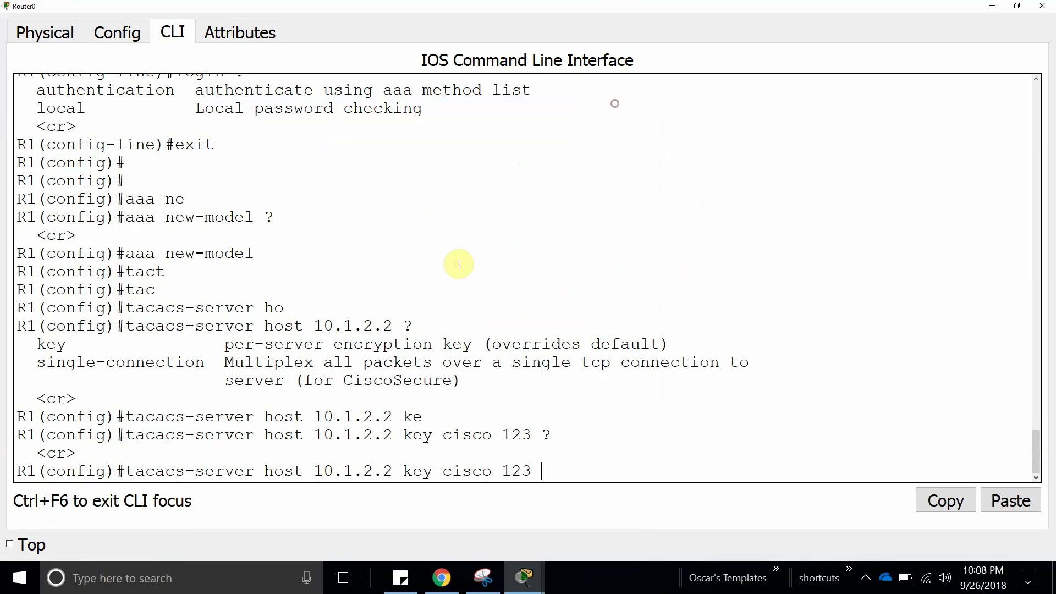
key(Return)
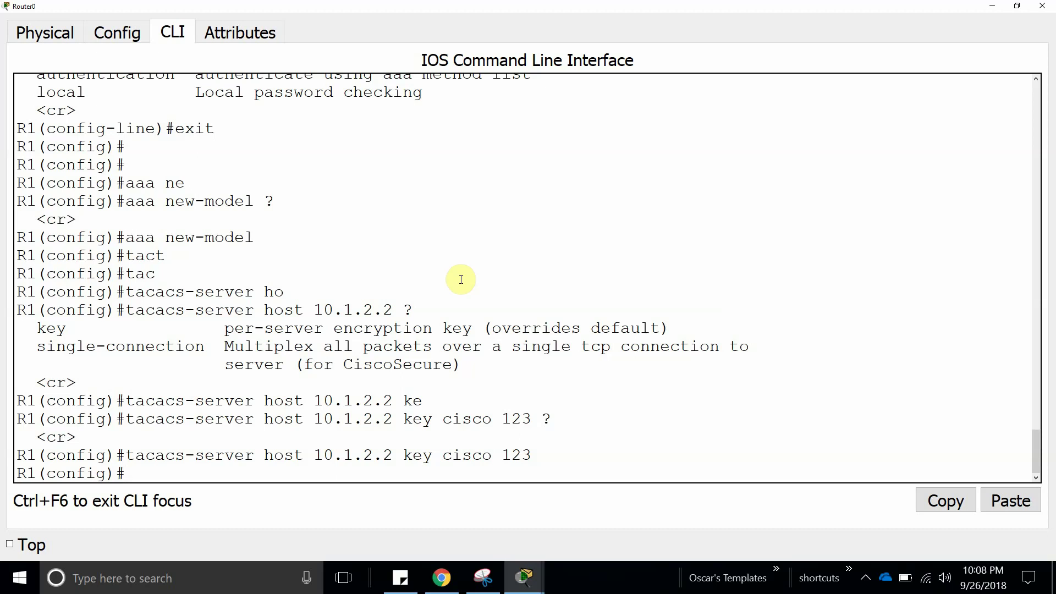
List the aaa subcommands and review accounting, authentication and authorization.
text(aaa ?)
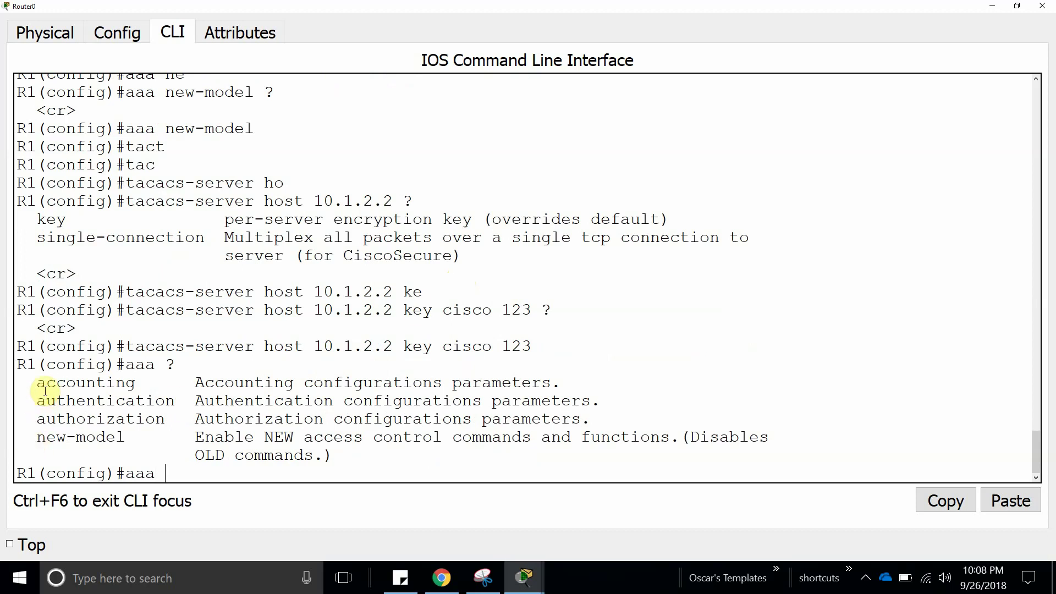
drag(41, 384, 183, 385)
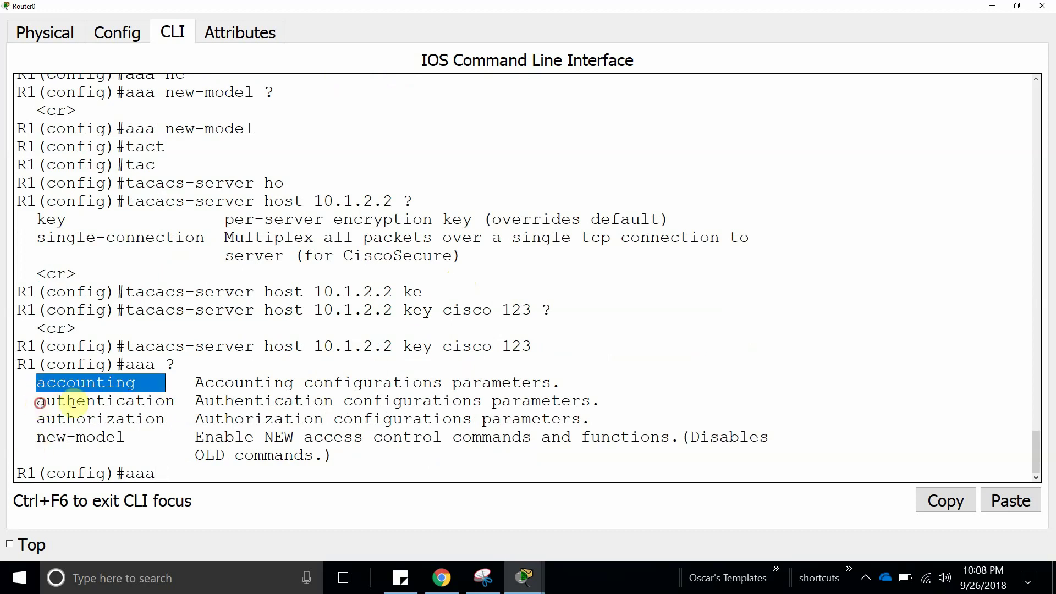
drag(37, 401, 187, 412)
double_click(101, 419)
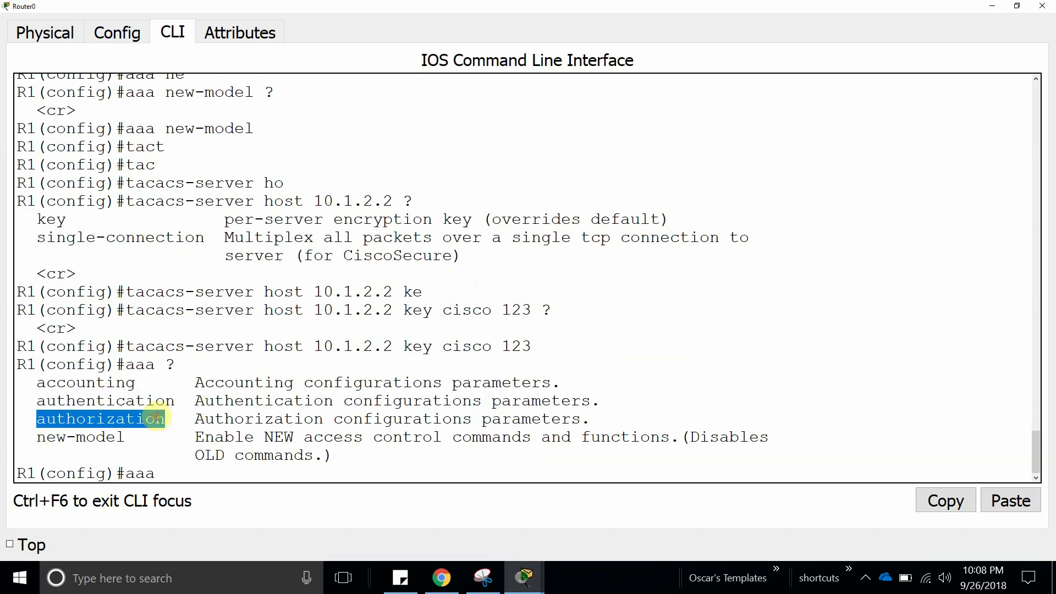
double_click(127, 402)
click(190, 471)
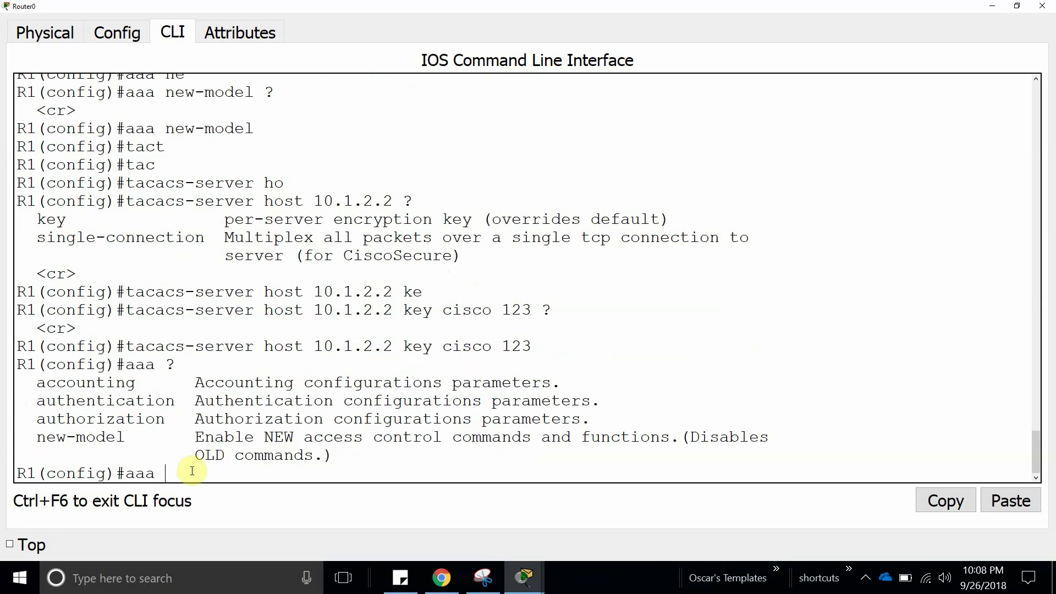
Build the command 'aaa authentication login' with help and completion.
text(au)
key(Tab)
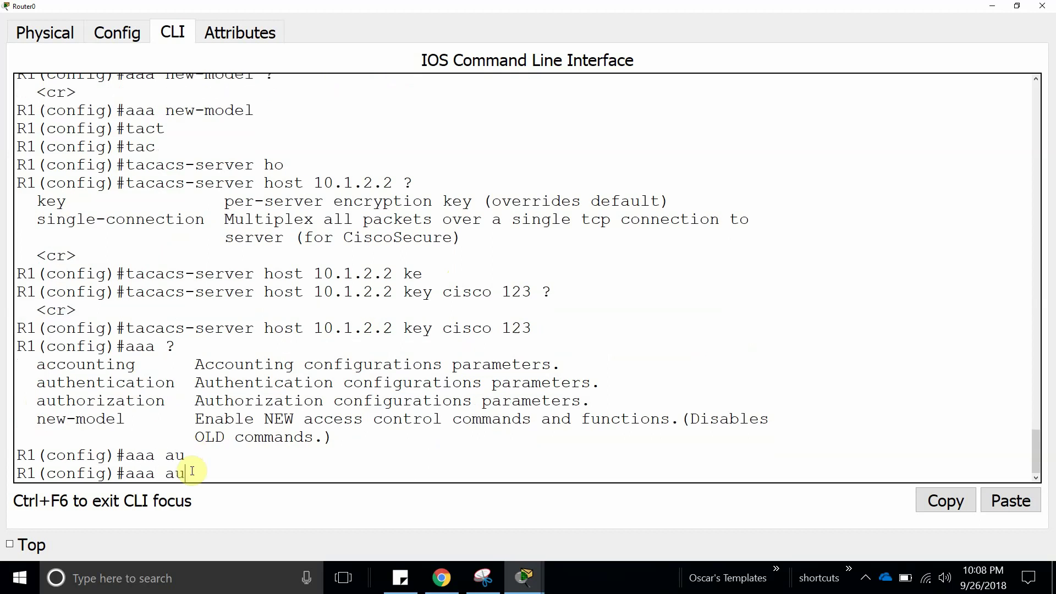
text(th)
key(Tab)
text(en)
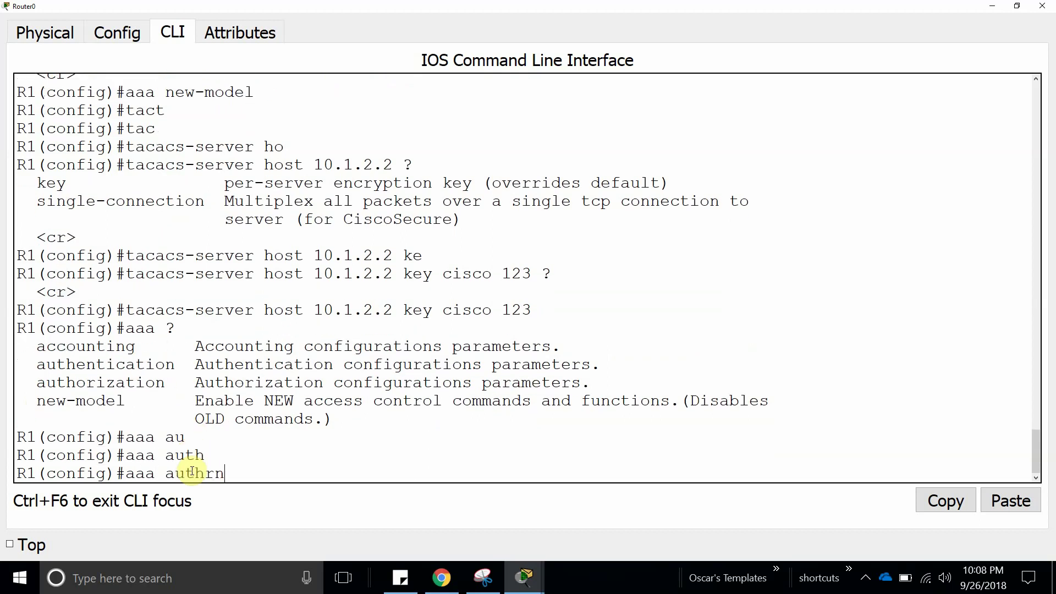
key(Tab)
text(?)
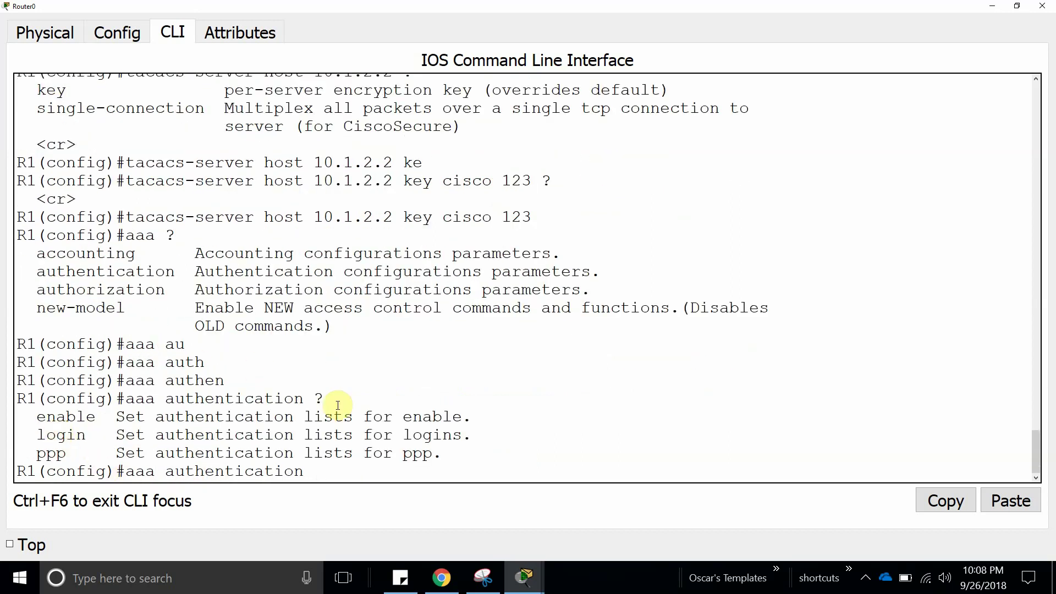
double_click(61, 435)
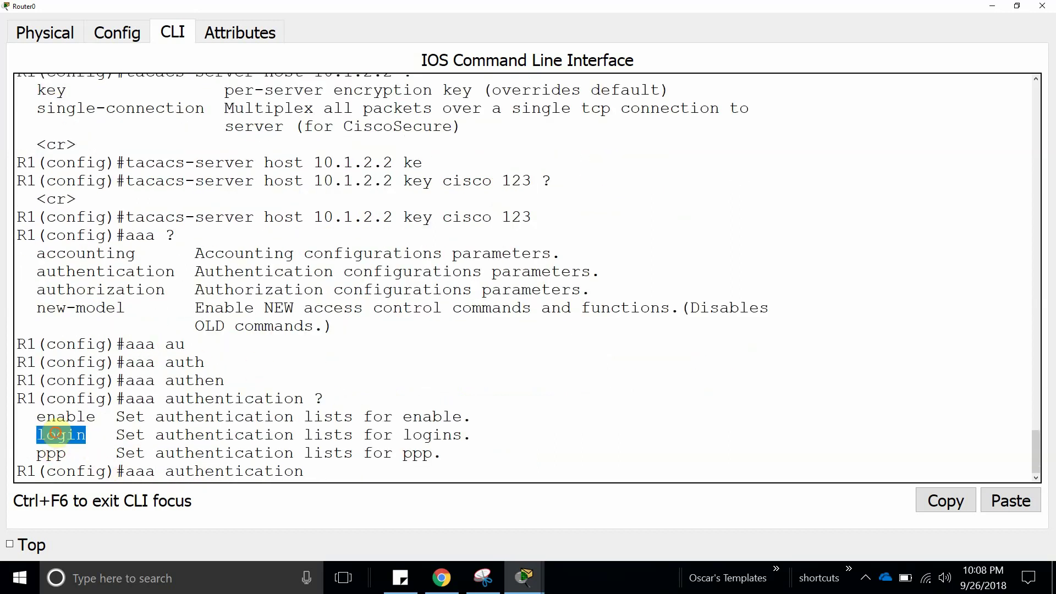
click(344, 472)
text(lo)
key(Tab)
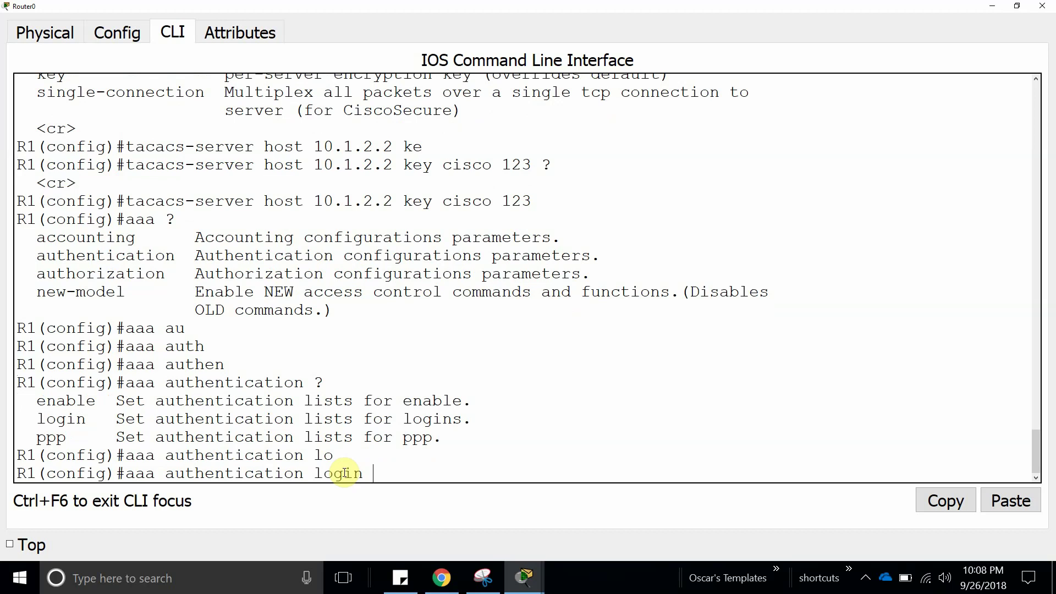
Finish it as 'aaa authentication login default local' and apply it.
text(?)
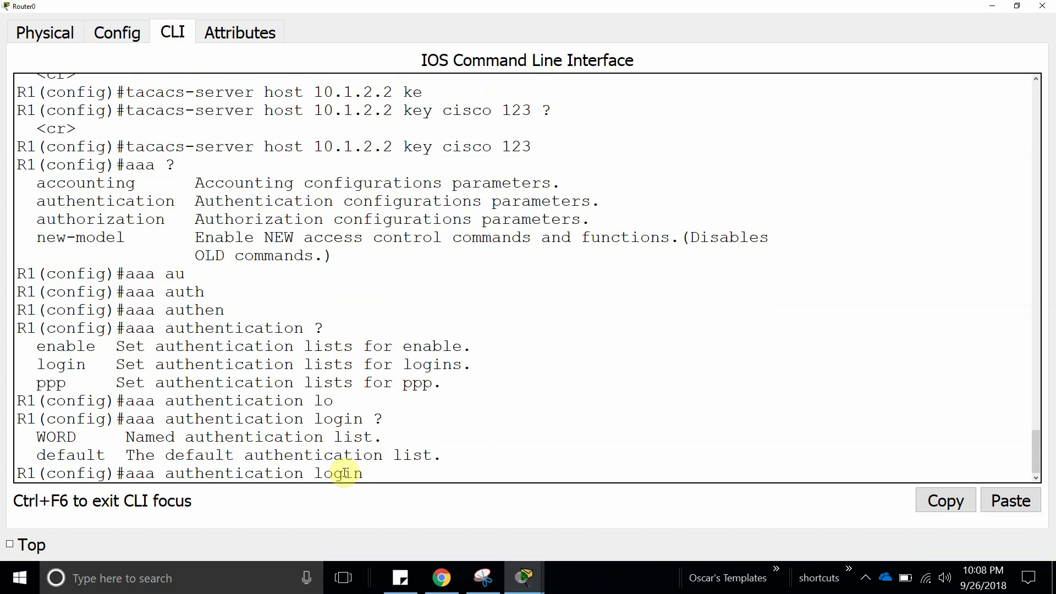
text(de)
key(Tab)
text(?)
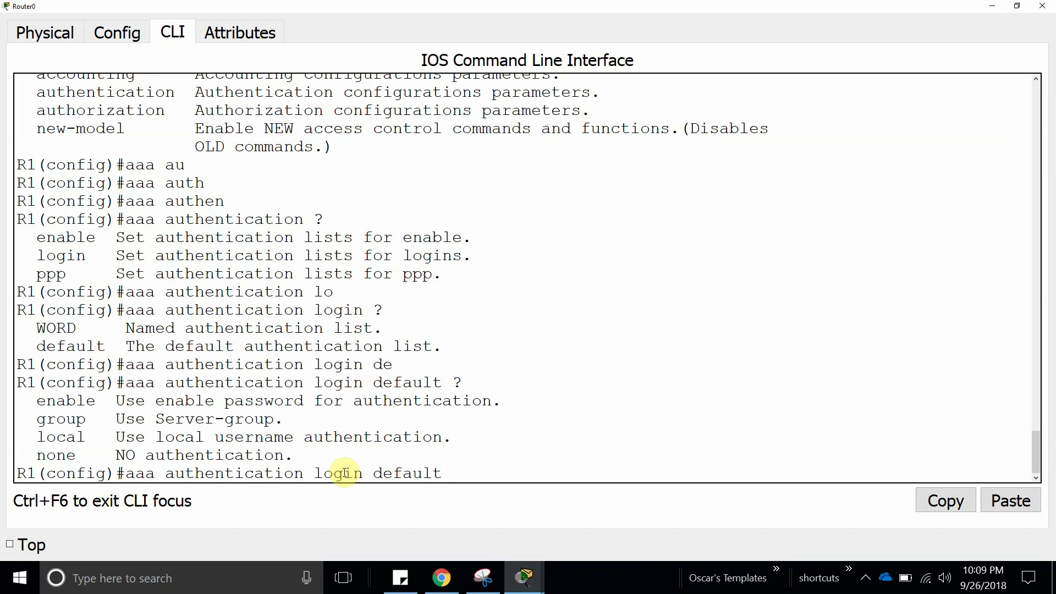
text(lo)
key(Tab)
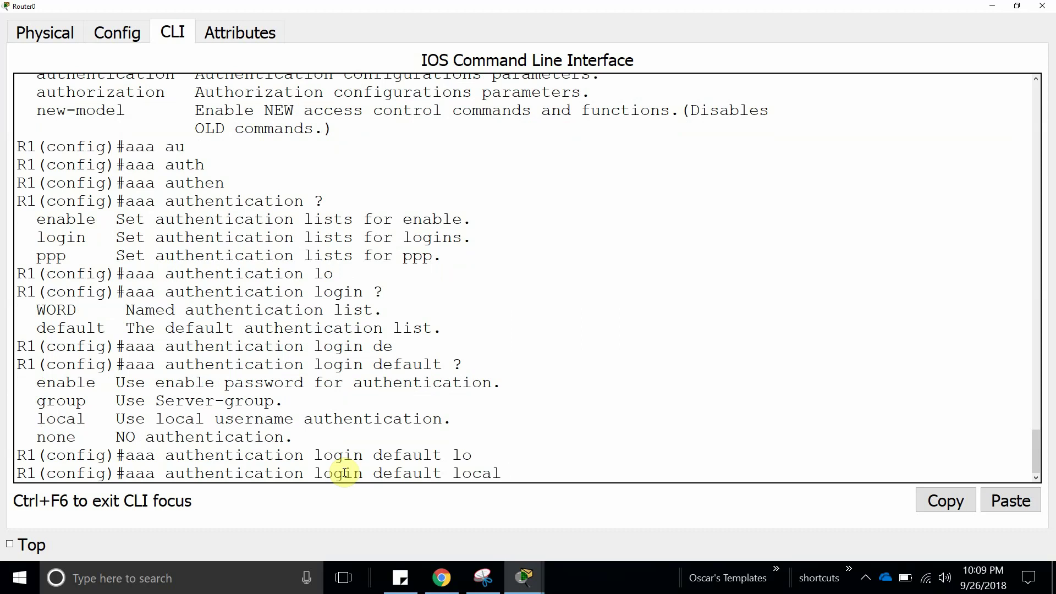
click(993, 6)
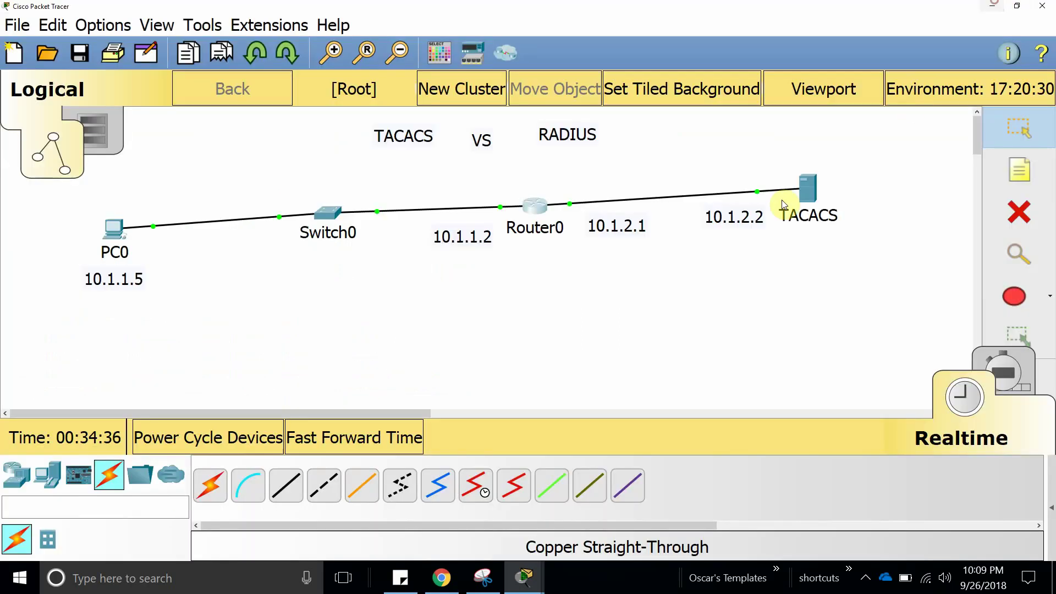
click(532, 212)
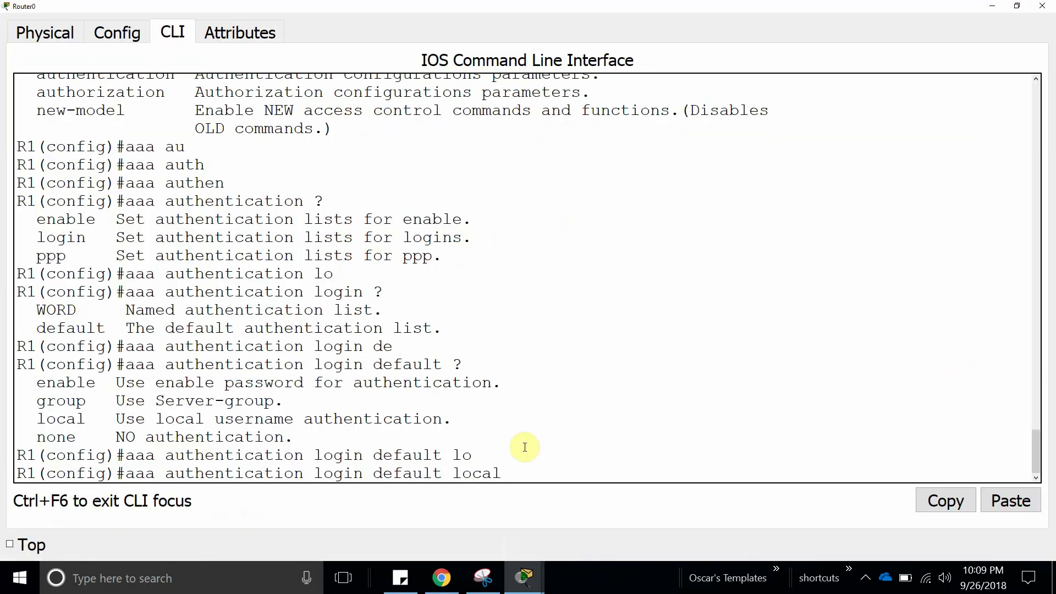
click(549, 461)
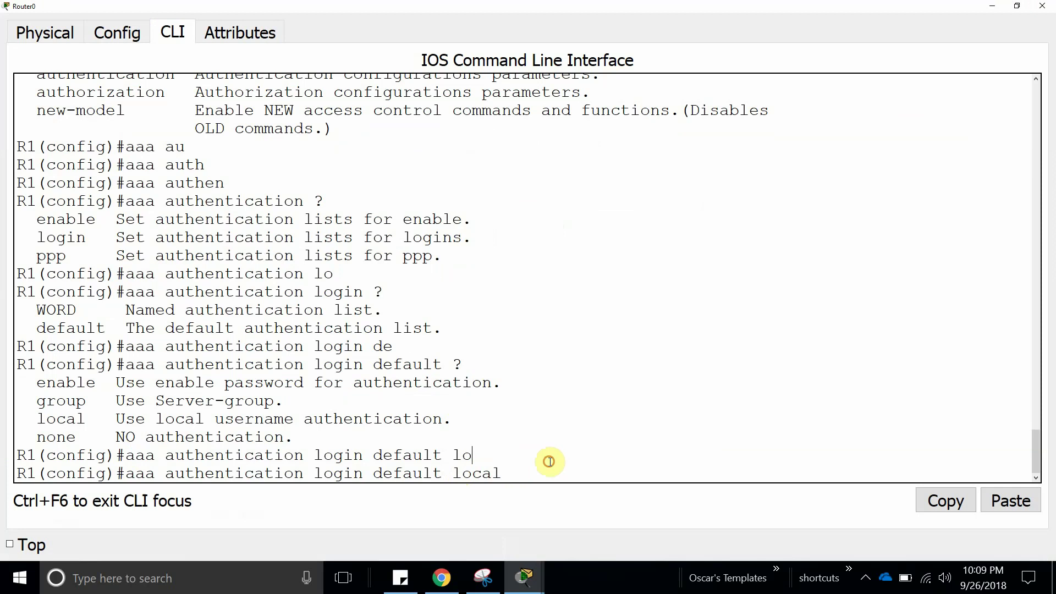
text(?)
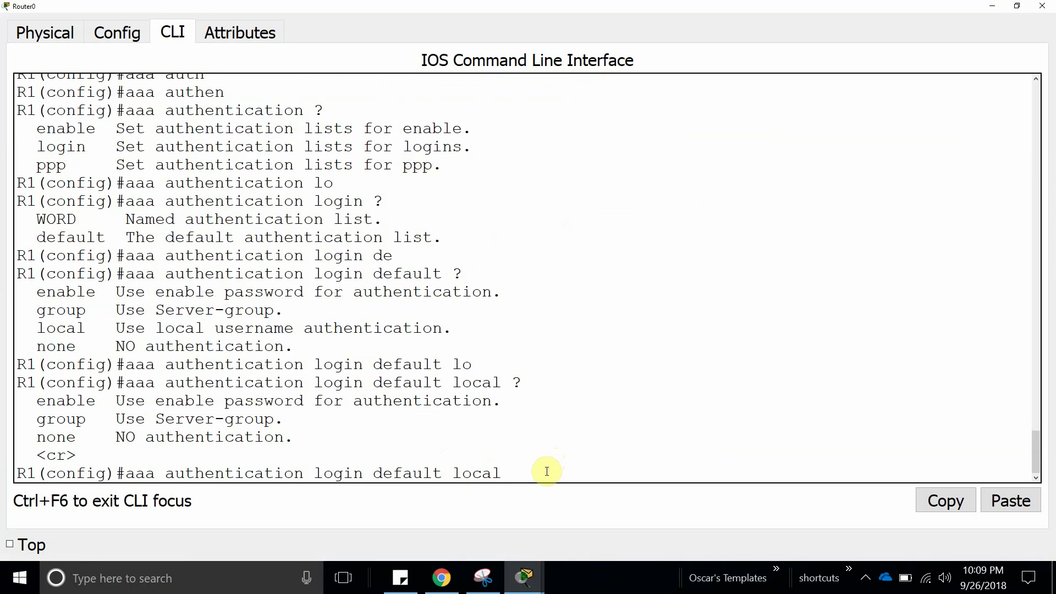
double_click(60, 400)
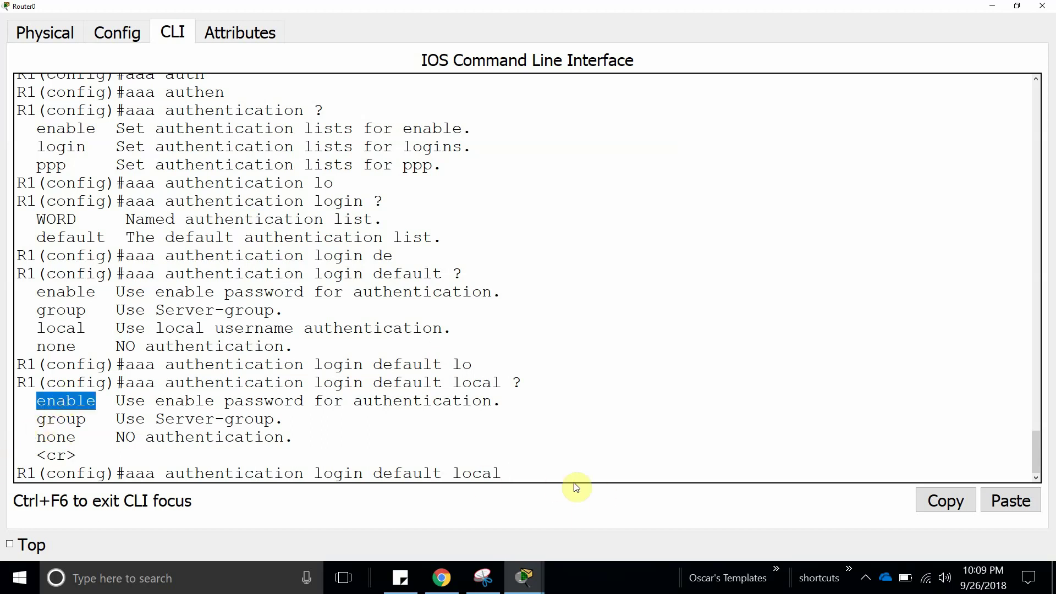
click(550, 473)
key(Return)
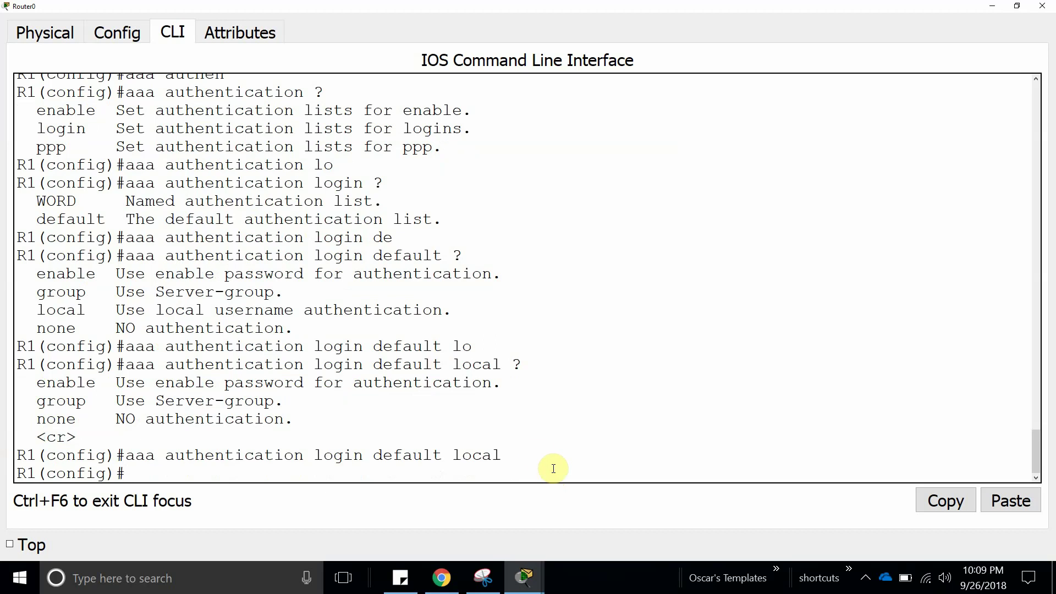
double_click(476, 455)
click(316, 468)
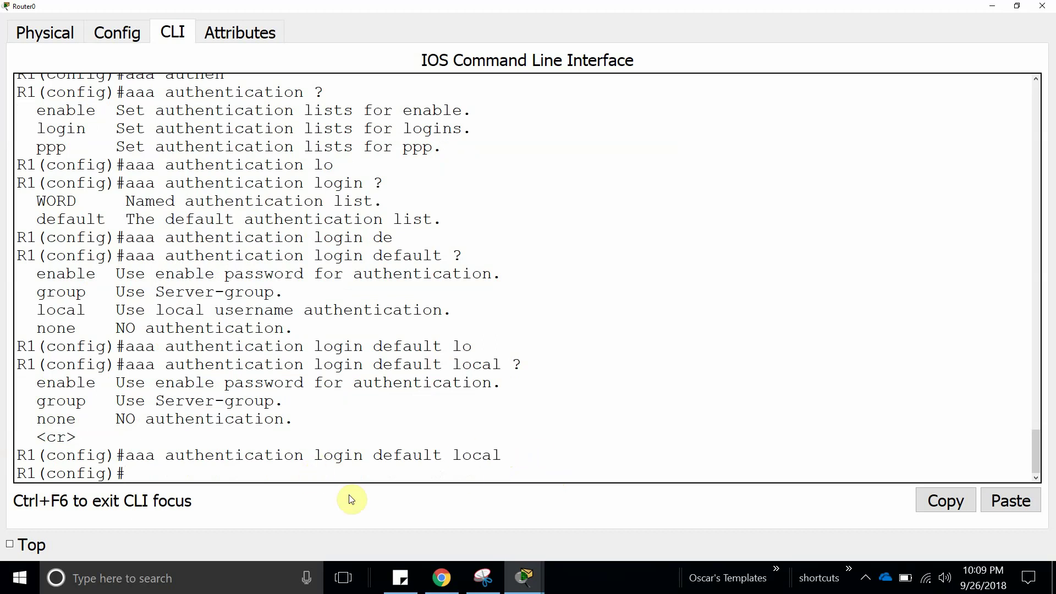
Return to privileged mode and display R1's running configuration.
text(end)
key(Return)
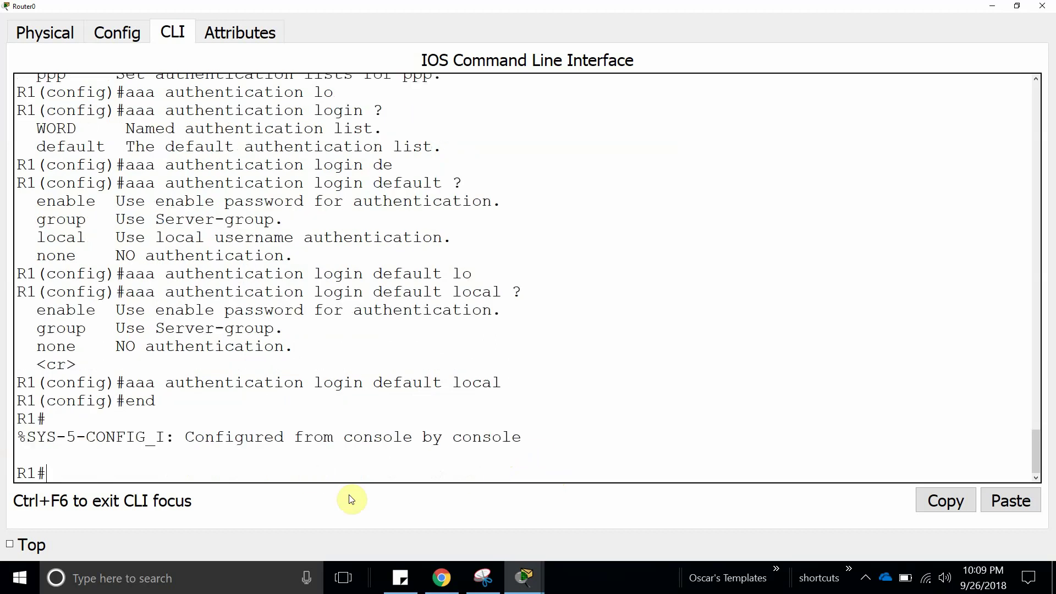
key(Return)
text(show run)
key(Tab)
key(Return)
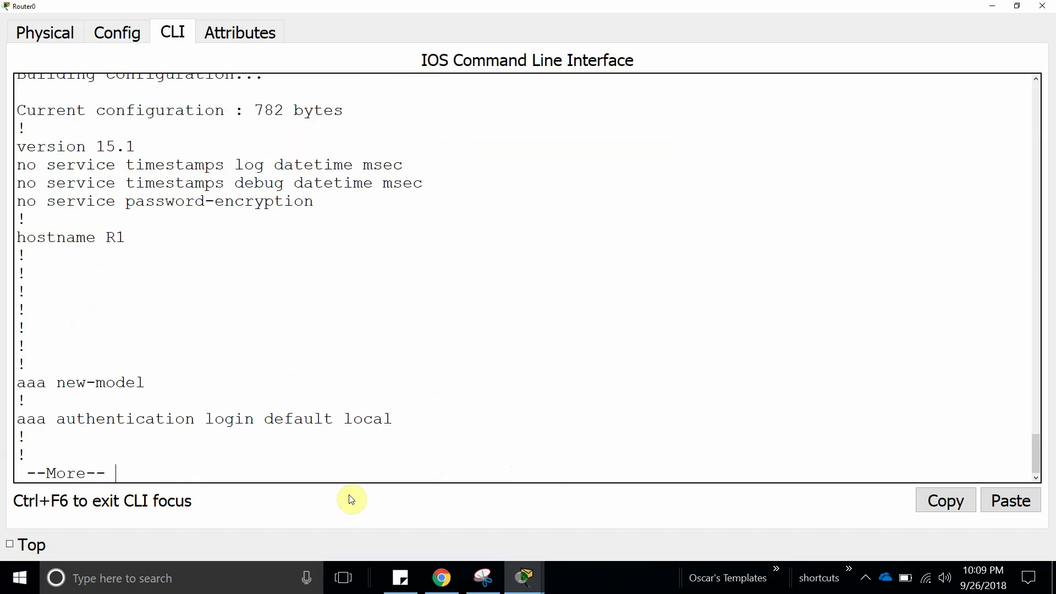
key(Return)
key(Return)
key(Return)
key(Return)
key(Return)
key(Return)
key(Return)
key(Return)
key(Return)
key(Return)
key(Return)
key(Return)
key(Return)
key(Return)
key(Return)
key(Return)
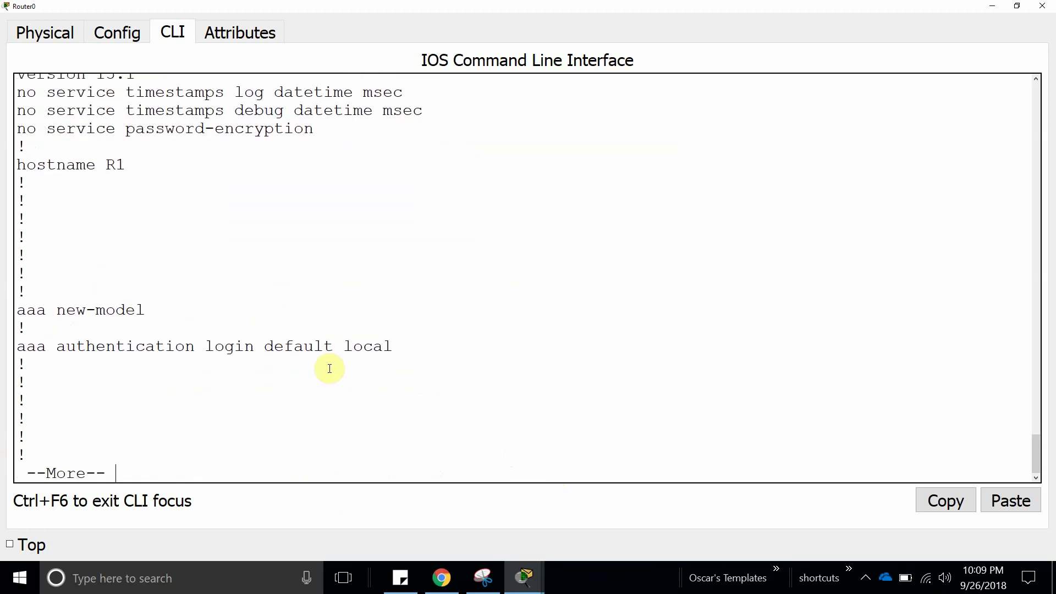
key(Return)
key(Return)
key(Return)
key(Return)
key(Return)
key(Return)
key(Return)
key(Return)
key(Return)
key(Return)
key(Return)
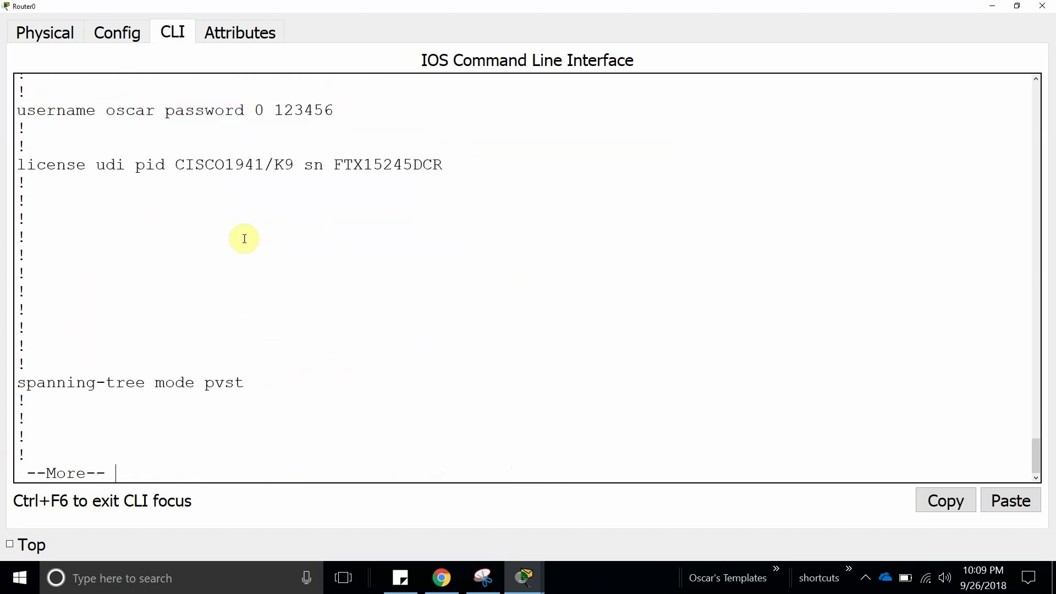
Confirm the local user and TACACS host 10.1.2.2 entries, then run config t.
scroll(242, 235, up, 2)
drag(19, 174, 352, 171)
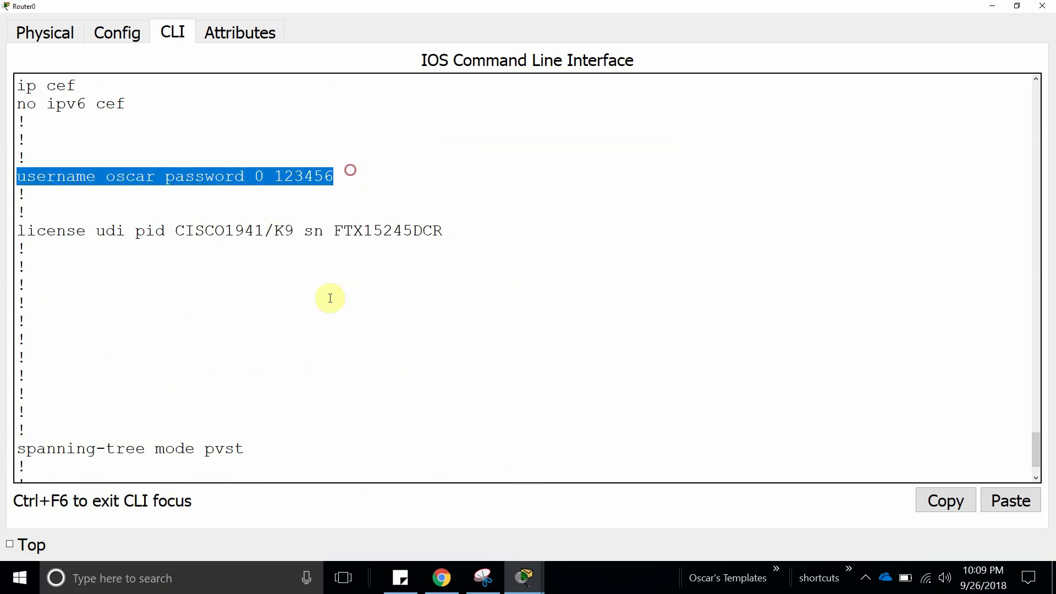
key(Return)
key(space)
key(space)
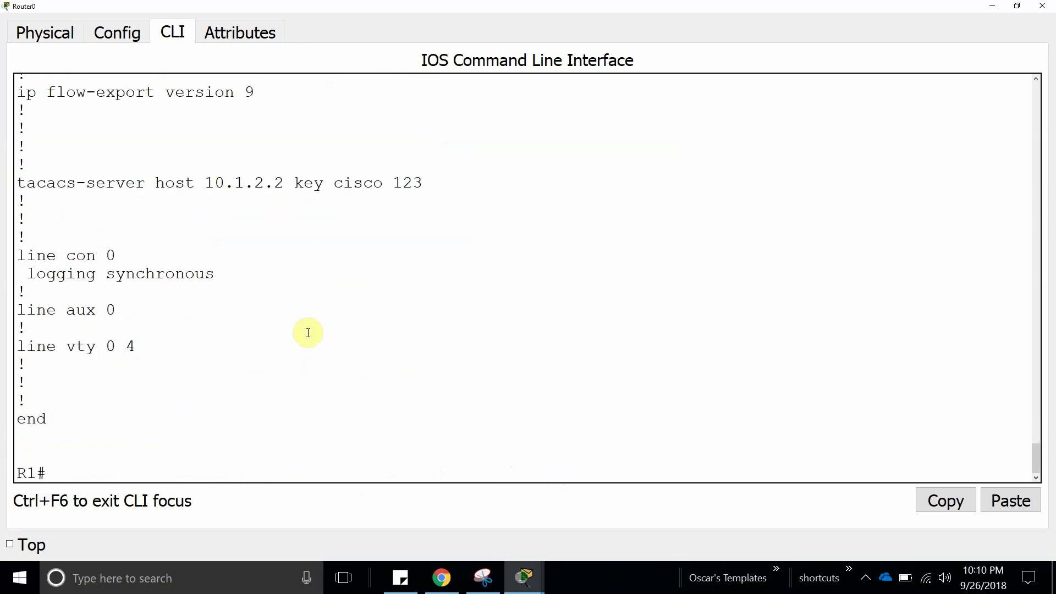
text(config t)
key(Return)
key(Return)
key(Return)
text(use)
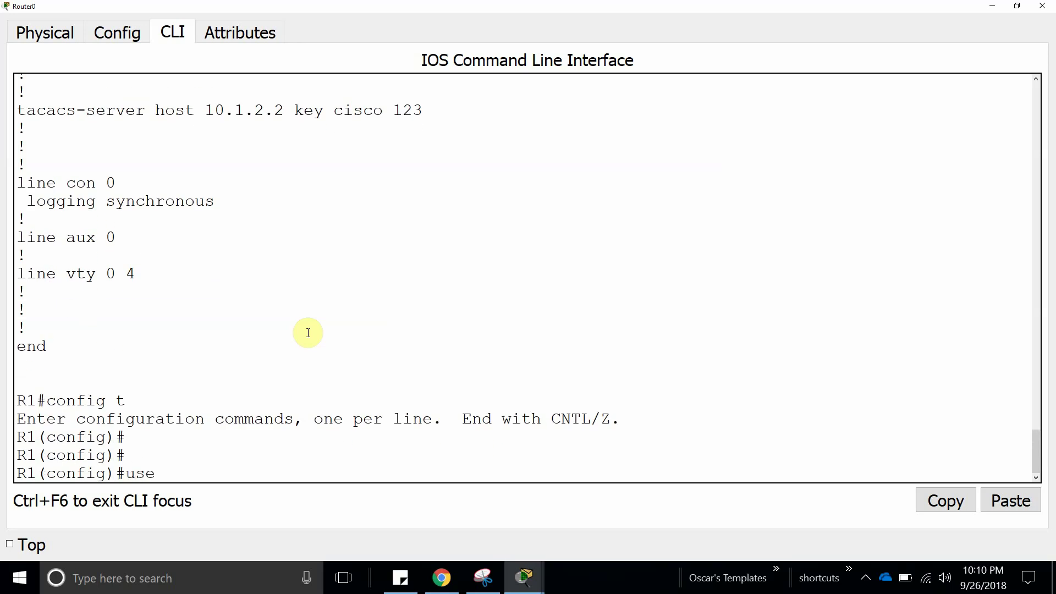
key(Tab)
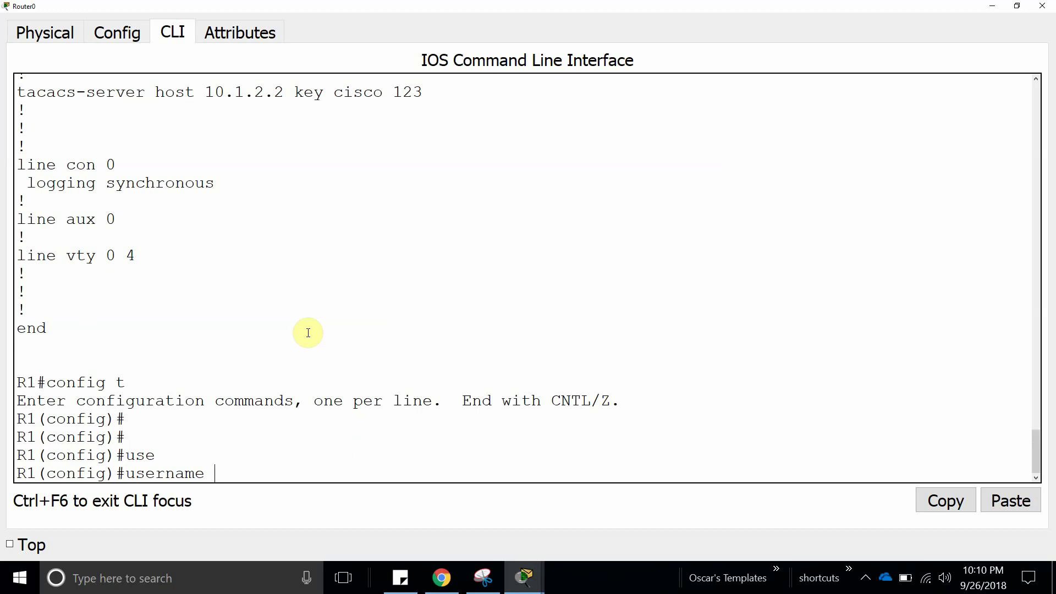
key(BackSpace)
key(BackSpace)
key(BackSpace)
key(BackSpace)
key(BackSpace)
key(BackSpace)
key(BackSpace)
key(BackSpace)
key(BackSpace)
text(confi)
Clear the mistaken entry and enter 'aaa authentication enable default'.
key(Tab)
key(Tab)
key(BackSpace)
key(BackSpace)
key(BackSpace)
key(BackSpace)
key(BackSpace)
key(BackSpace)
key(BackSpace)
key(BackSpace)
key(BackSpace)
key(BackSpace)
key(BackSpace)
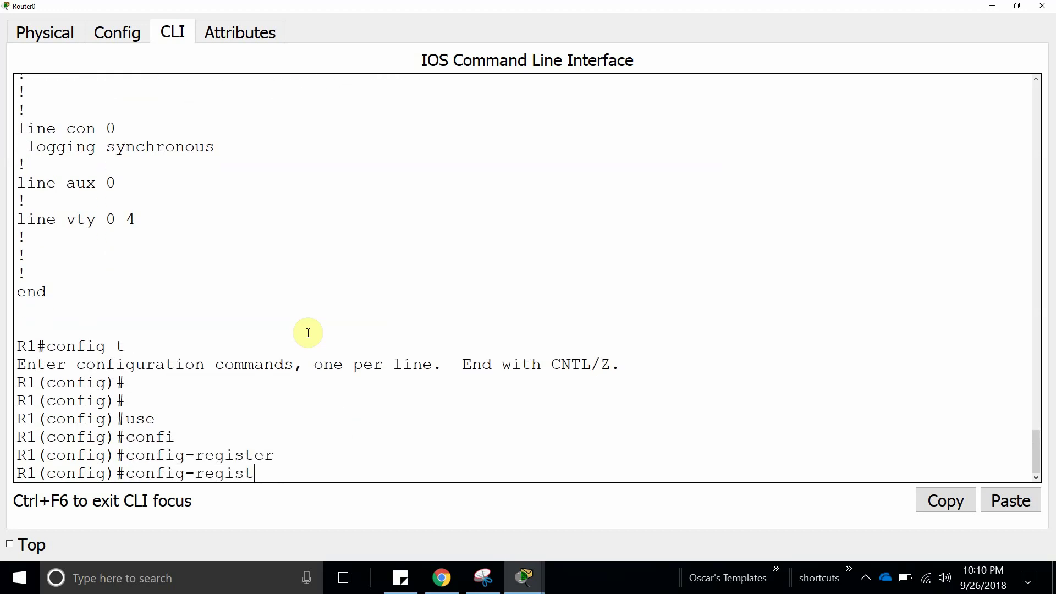
key(BackSpace)
key(BackSpace)
key(BackSpace)
key(BackSpace)
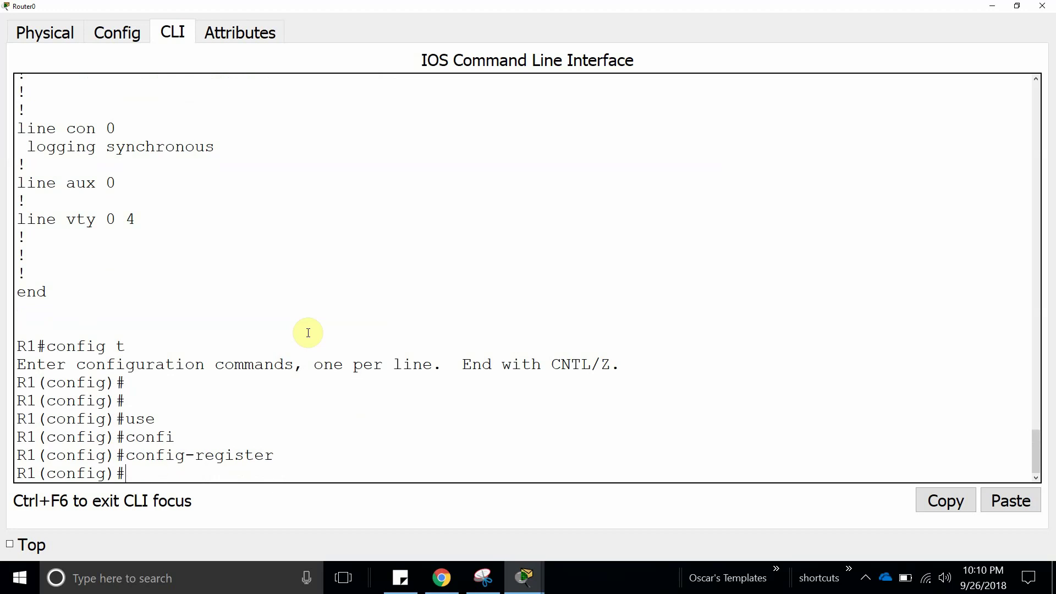
text(aa)
key(Tab)
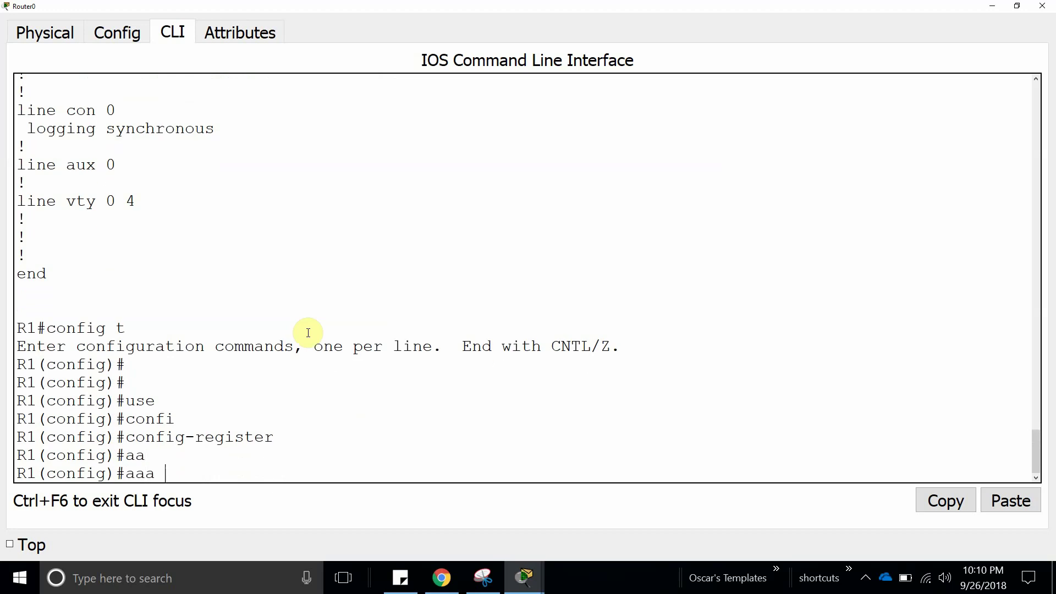
text(authen)
key(Tab)
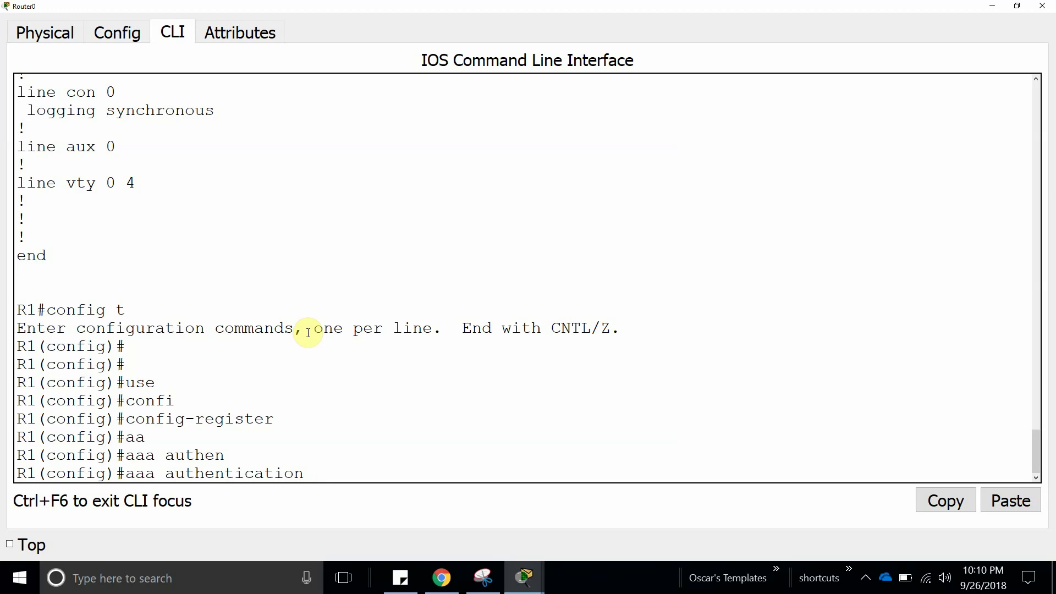
text(en)
key(Tab)
text(?)
text(de)
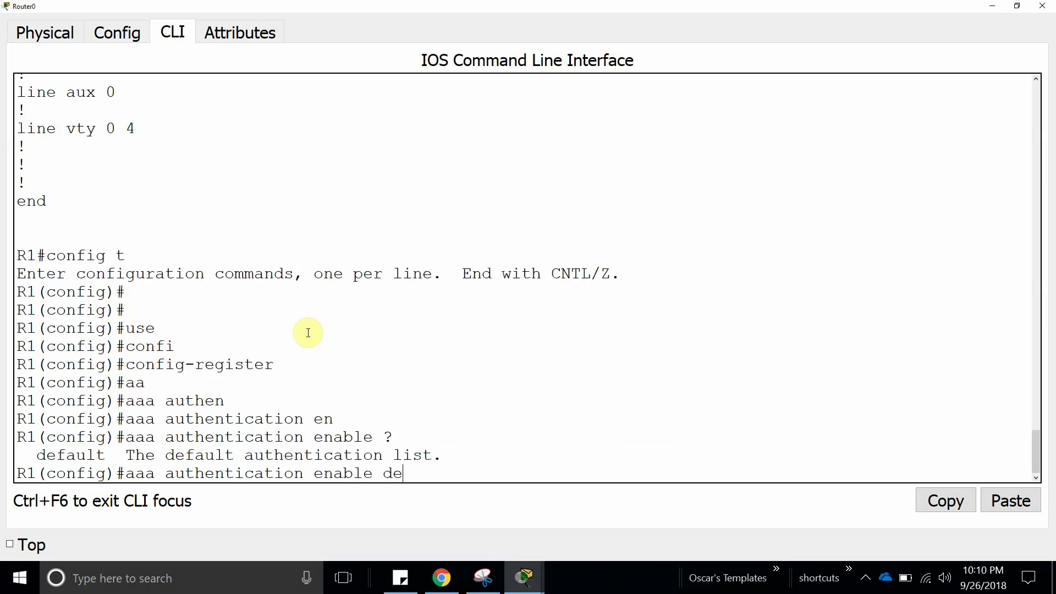
key(Tab)
text(?)
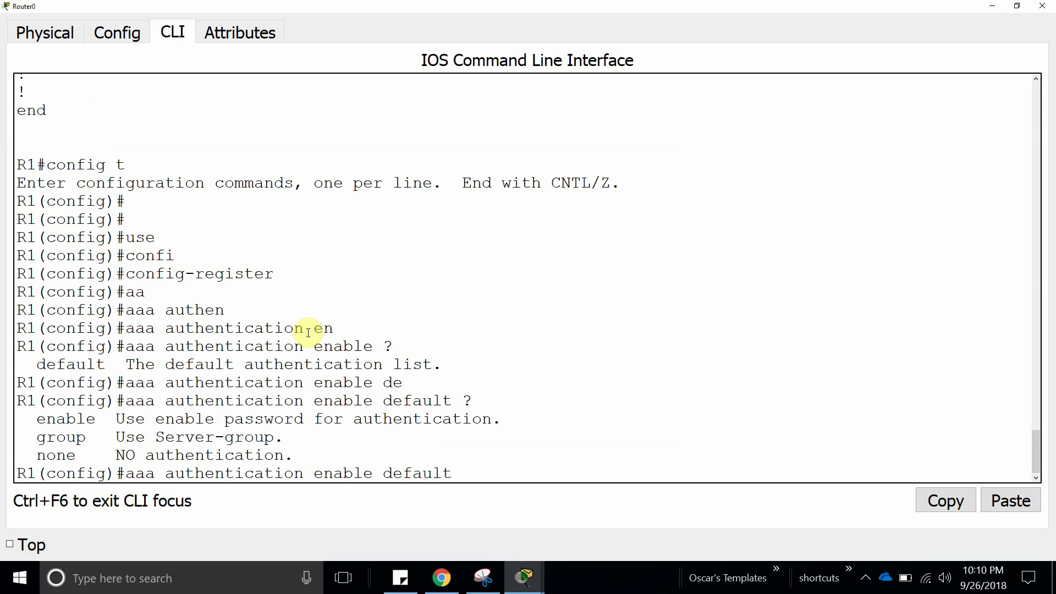
key(Return)
key(Return)
key(Return)
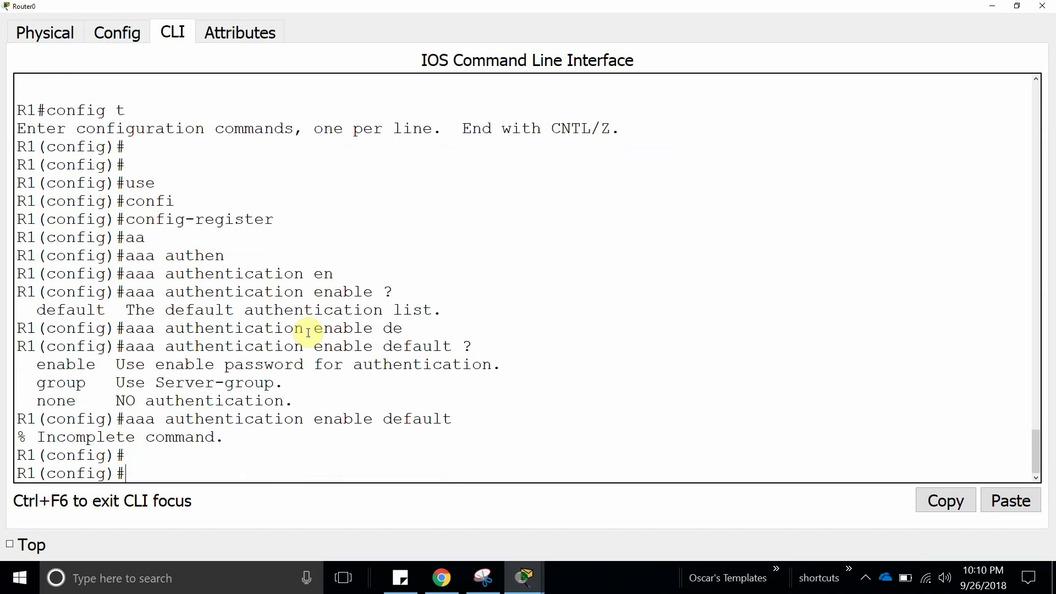
Recall the command and complete it as 'aaa authentication enable default none'.
key(Up)
text(?)
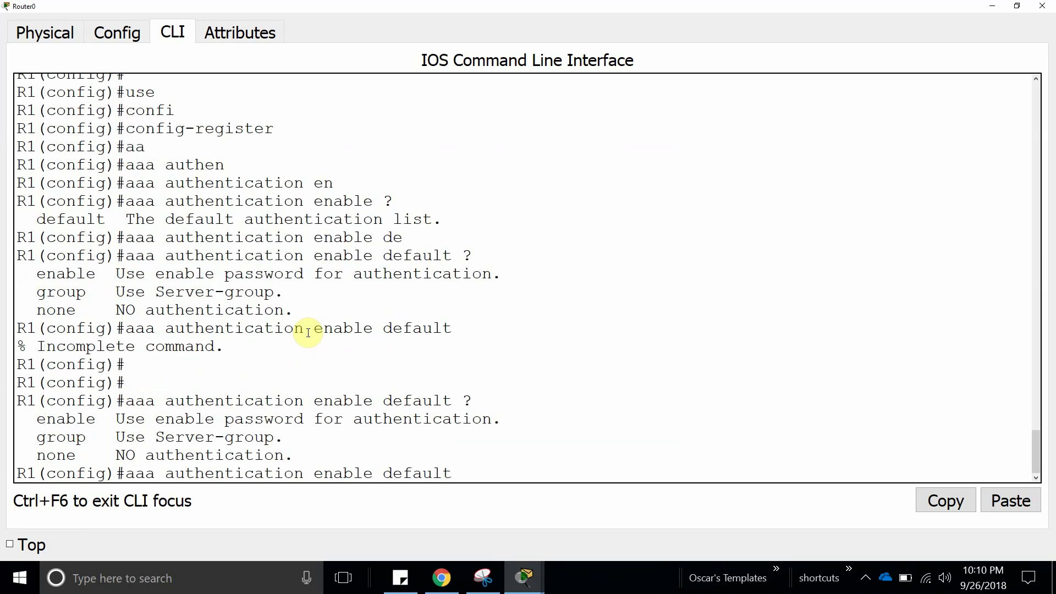
text(none)
key(Return)
key(Return)
key(Return)
key(Return)
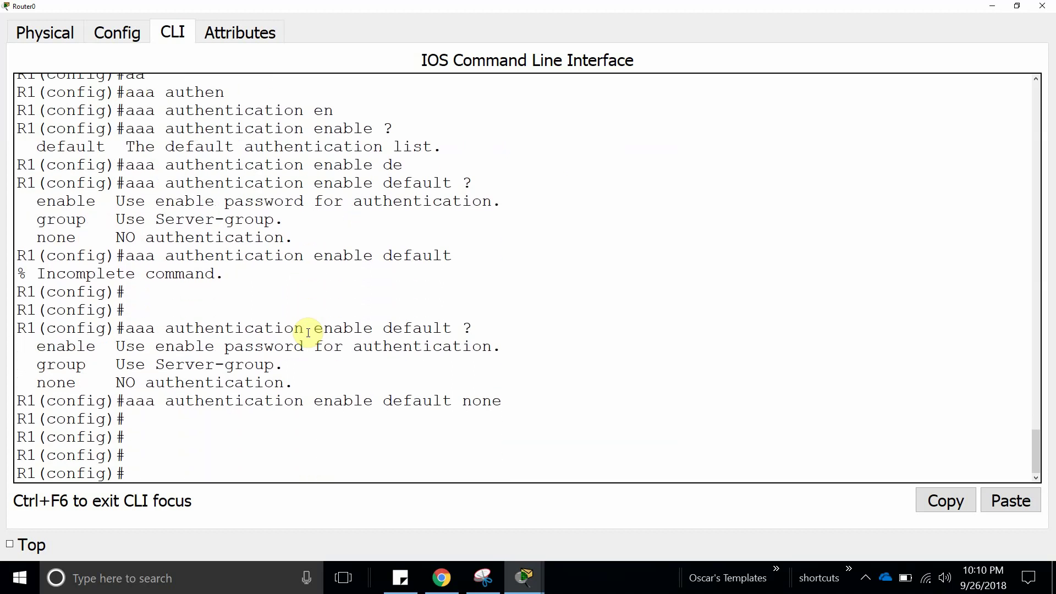
Enter configuration for line vty 0 4.
text(line t)
key(BackSpace)
key(BackSpace)
text(t)
key(BackSpace)
key(BackSpace)
text(vty 0 4)
key(Return)
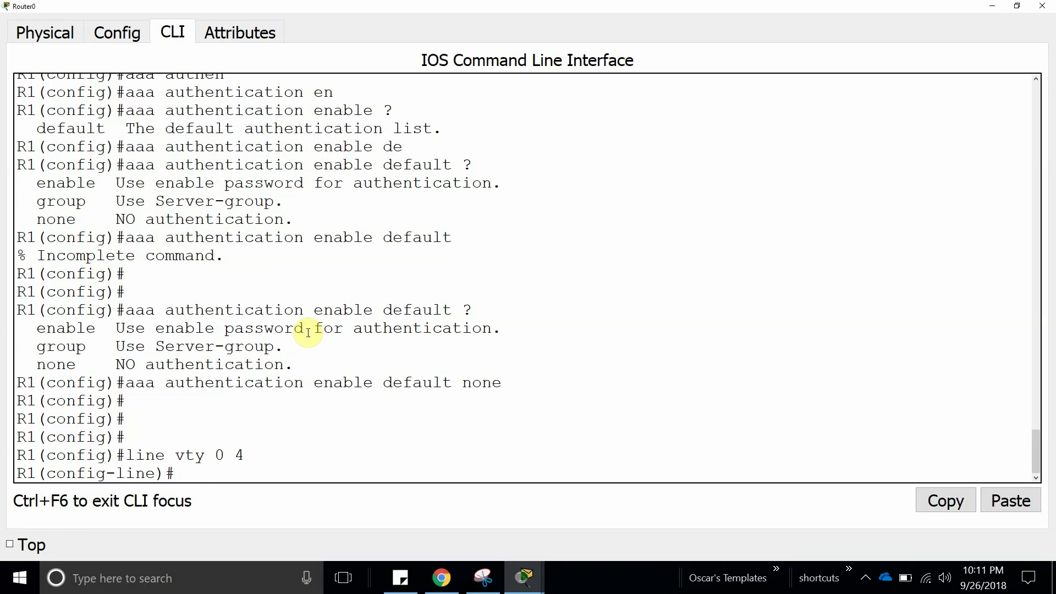
Apply 'login authentication default' to the vty lines.
text(login ?)
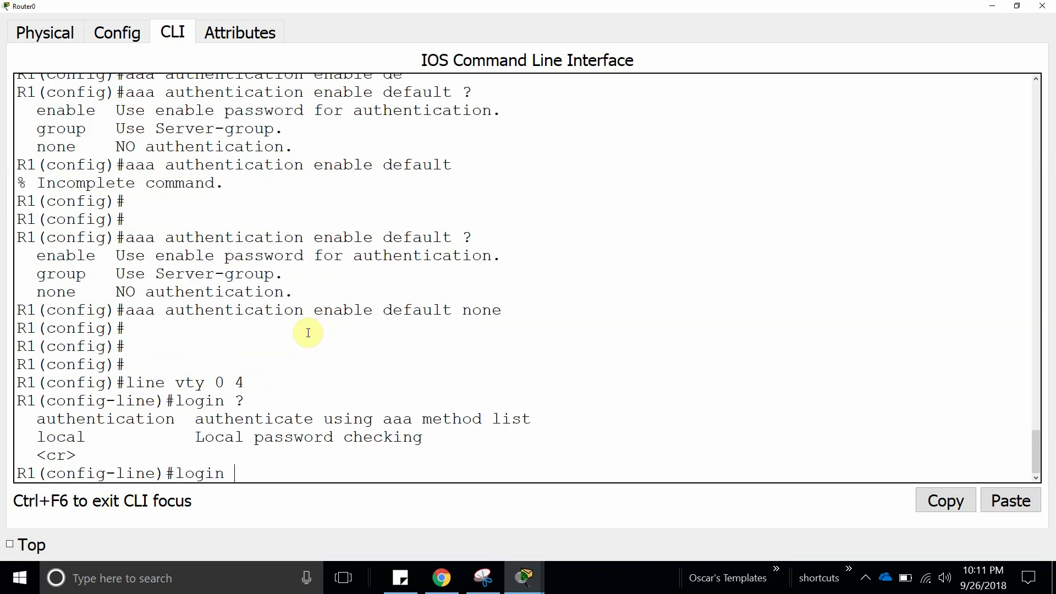
double_click(78, 419)
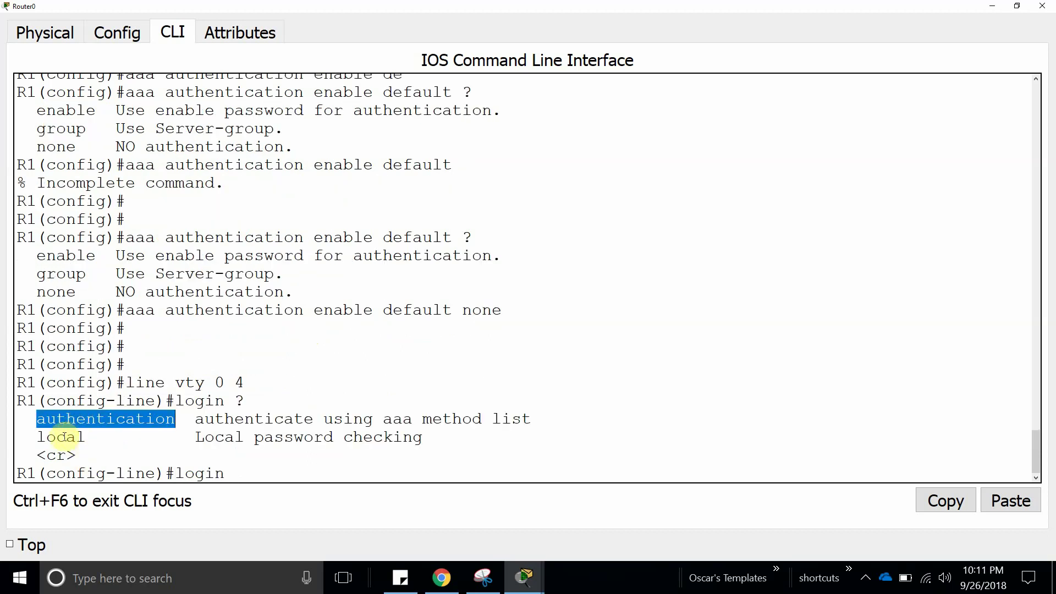
double_click(61, 437)
double_click(82, 419)
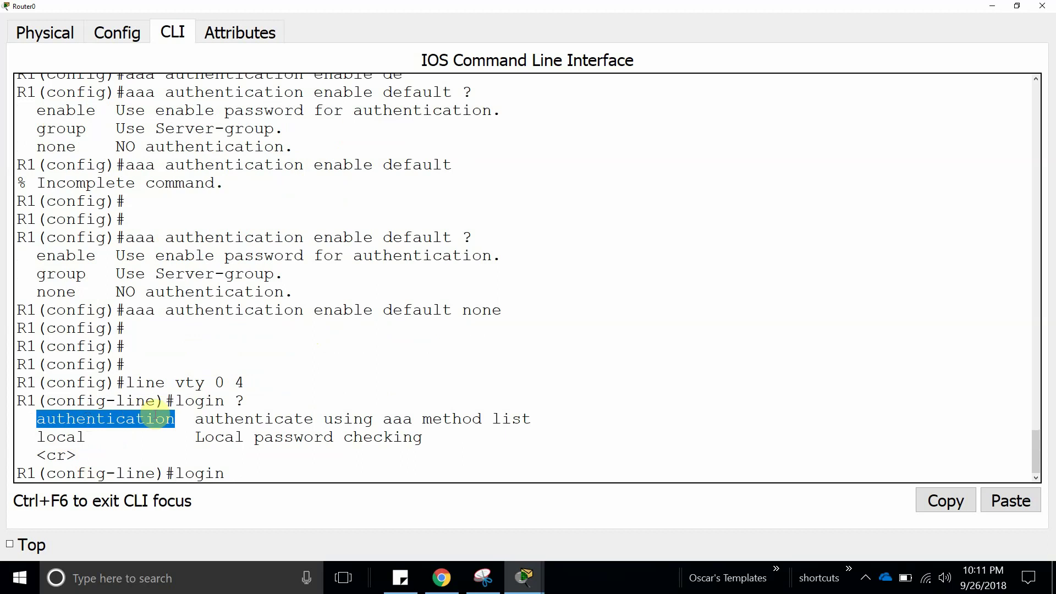
click(276, 472)
text(au)
key(Tab)
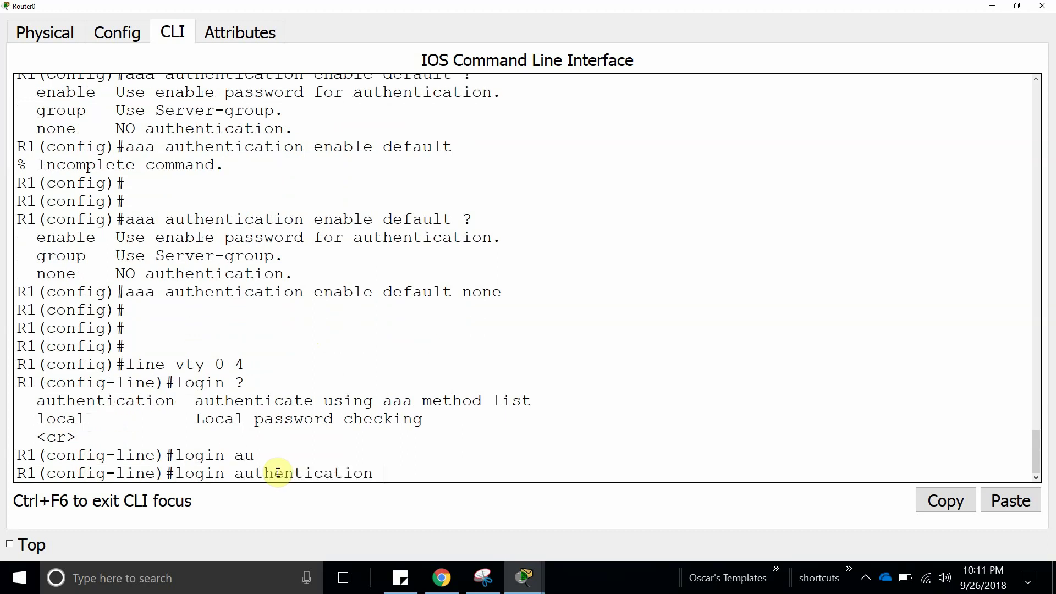
key(Return)
key(Return)
key(Return)
key(Up)
text(?)
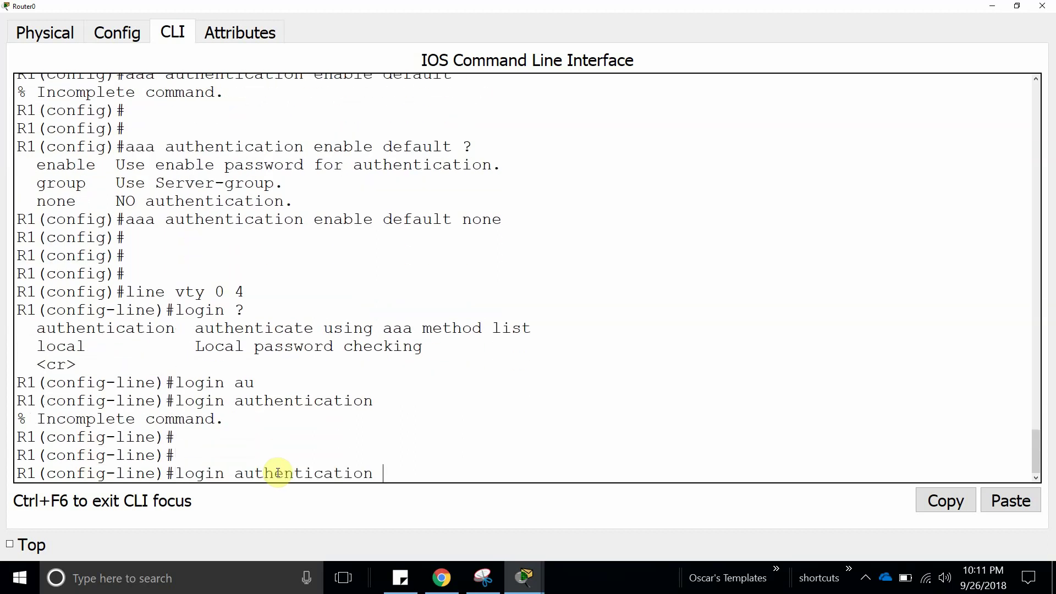
text( de)
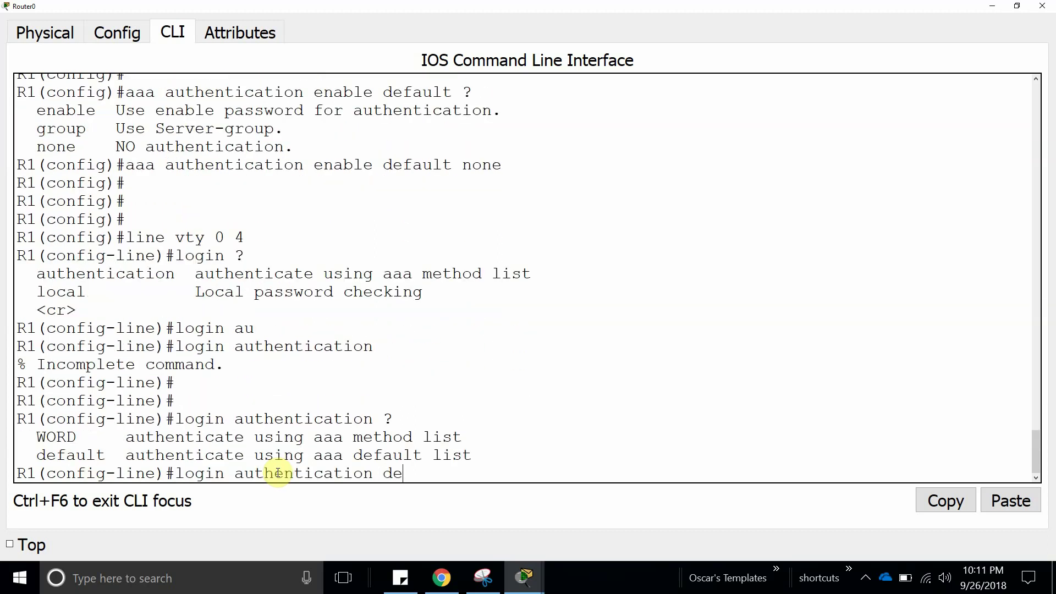
key(Tab)
text(?)
key(Return)
key(Return)
key(Return)
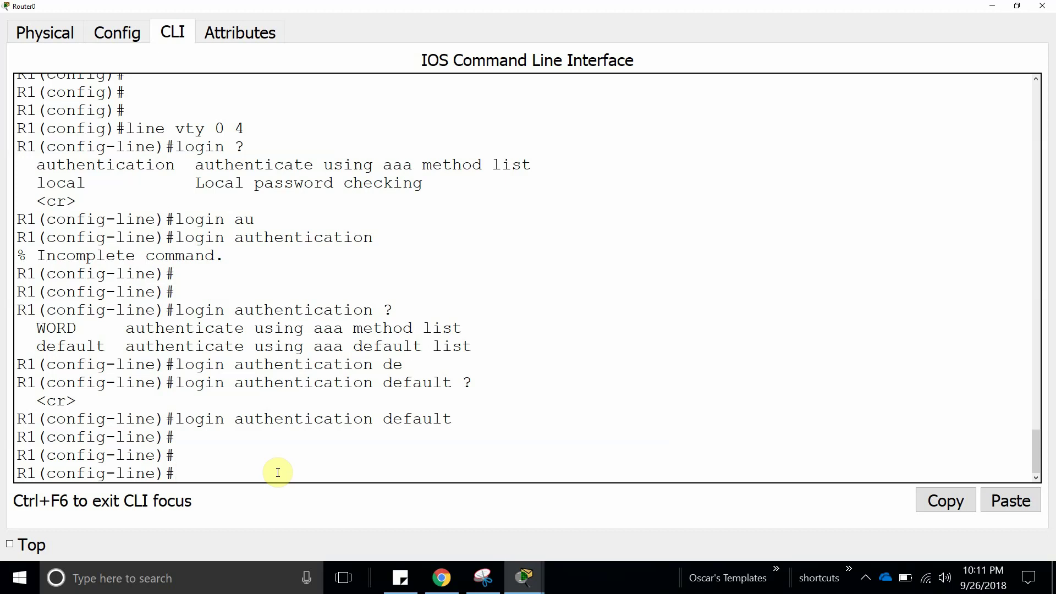
End configuration, save with copy run start, and log out to User Access Verification.
text(ennd)
key(BackSpace)
key(BackSpace)
text(d)
key(Return)
key(Return)
key(Return)
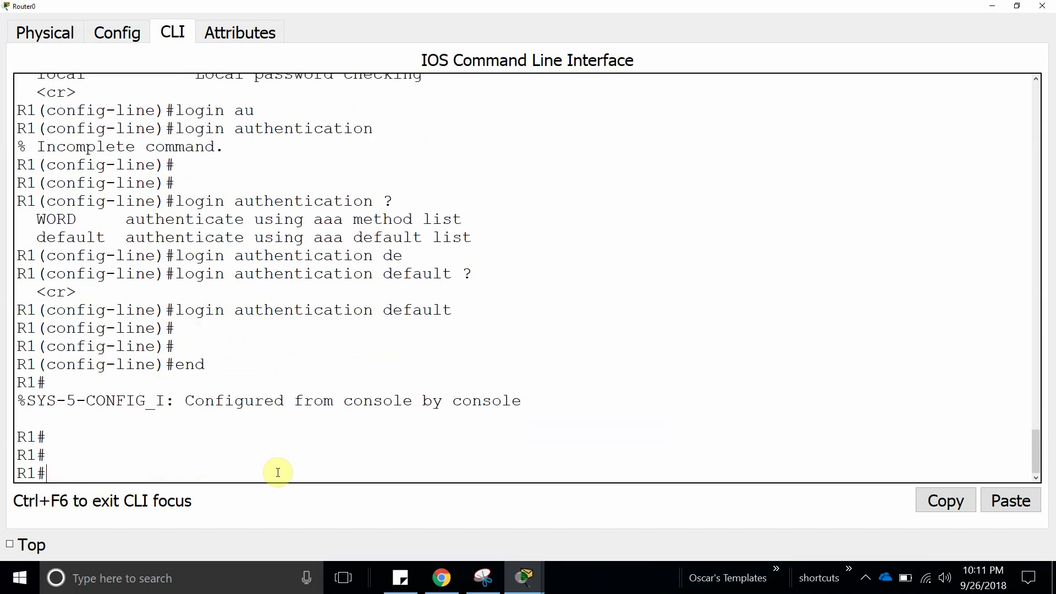
text(copy run start)
key(Return)
key(Return)
key(Return)
text(e)
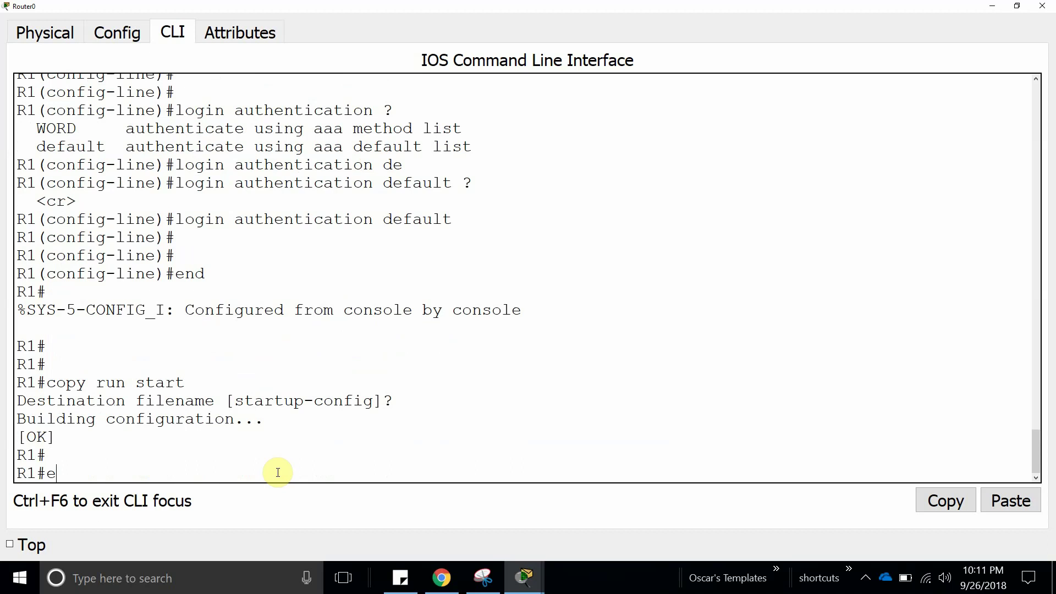
text(xit)
key(Return)
key(Return)
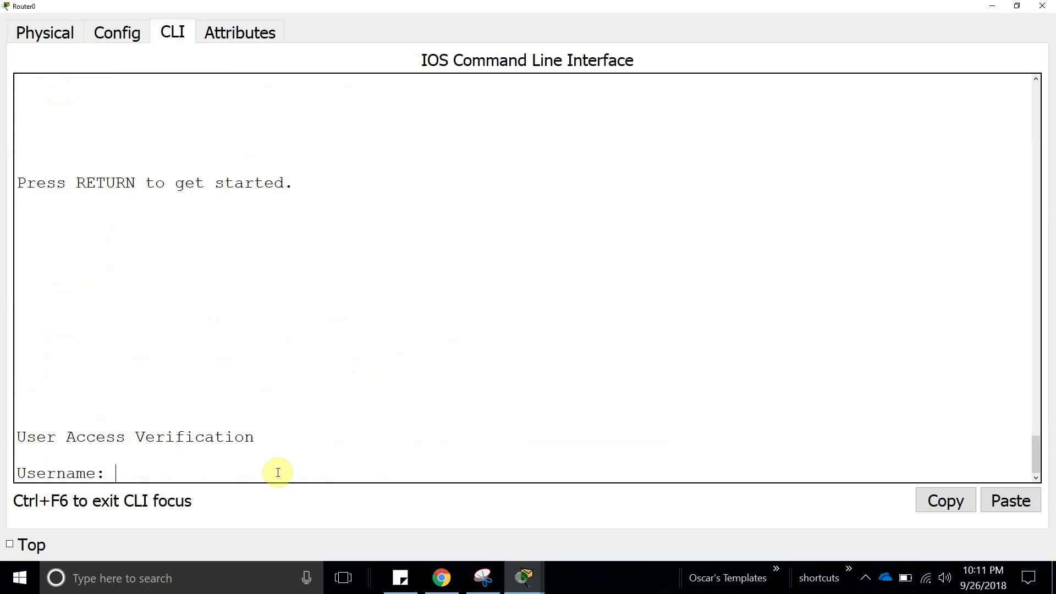
drag(14, 437, 259, 437)
double_click(186, 437)
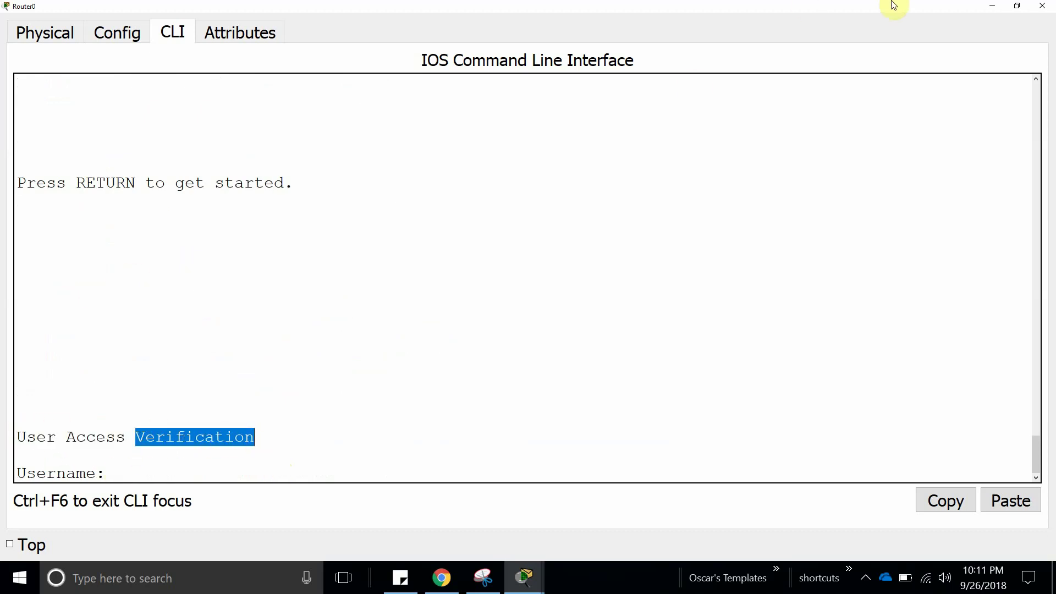
click(1017, 5)
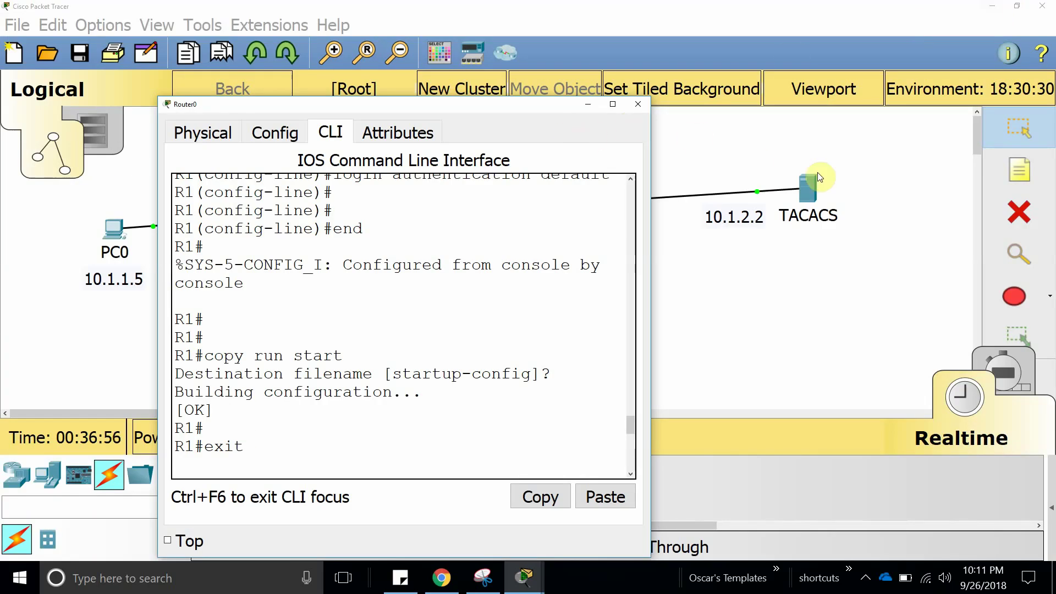
View the user list on the TACACS server's AAA page, then return to Router0.
click(814, 192)
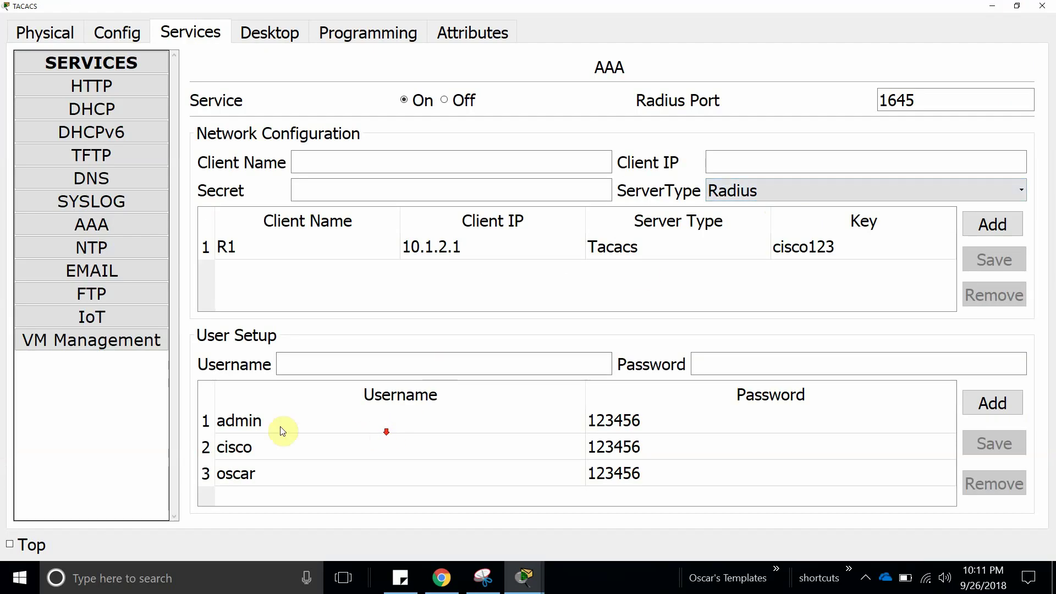
click(993, 6)
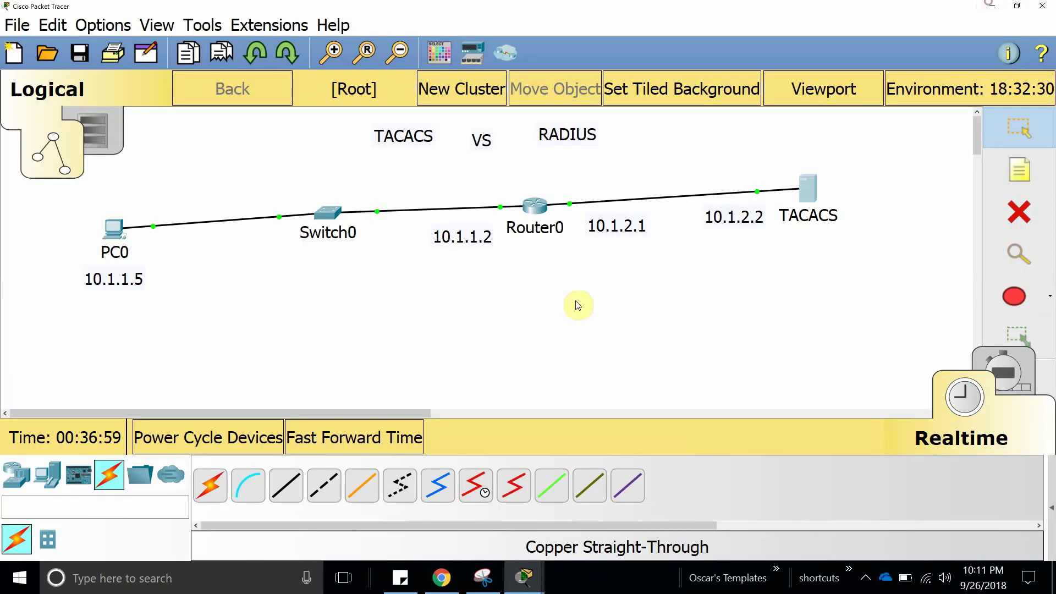
click(537, 203)
Attempt a console login as admin, which R1 rejects as invalid.
key(Return)
double_click(367, 400)
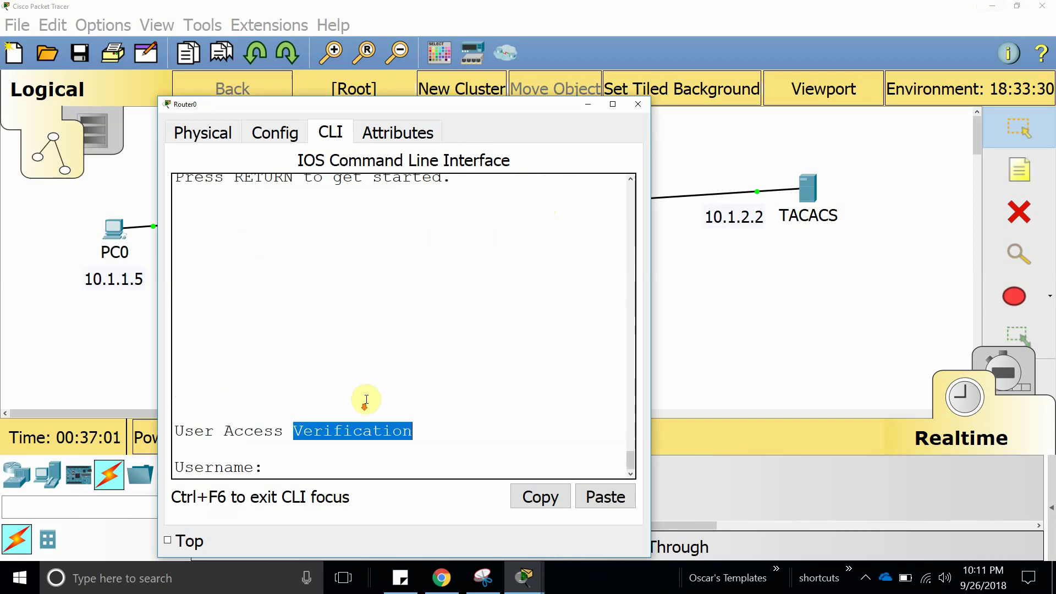
click(365, 460)
text(admi)
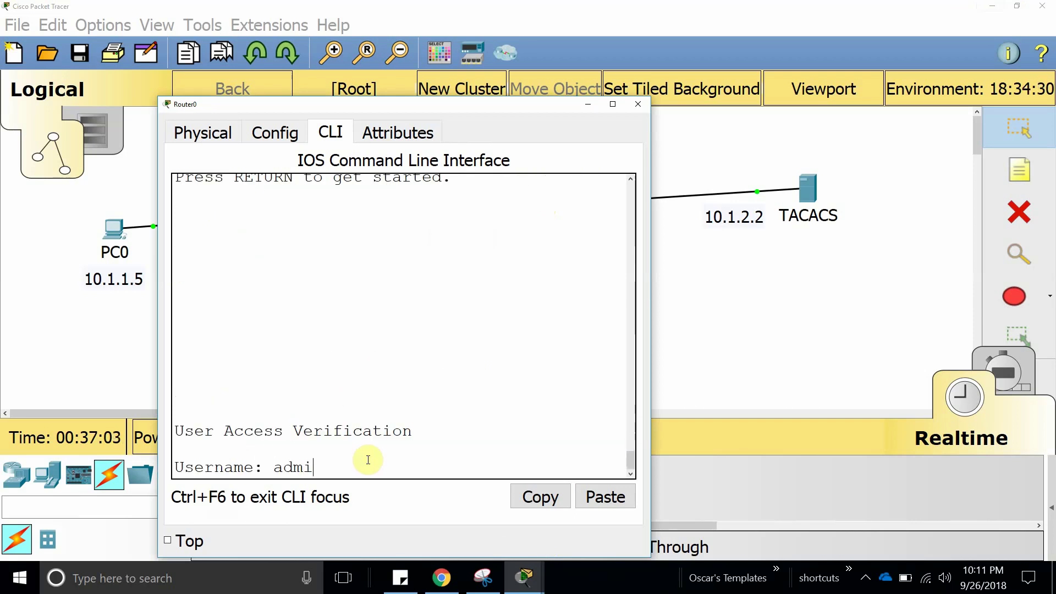
text(n)
key(Return)
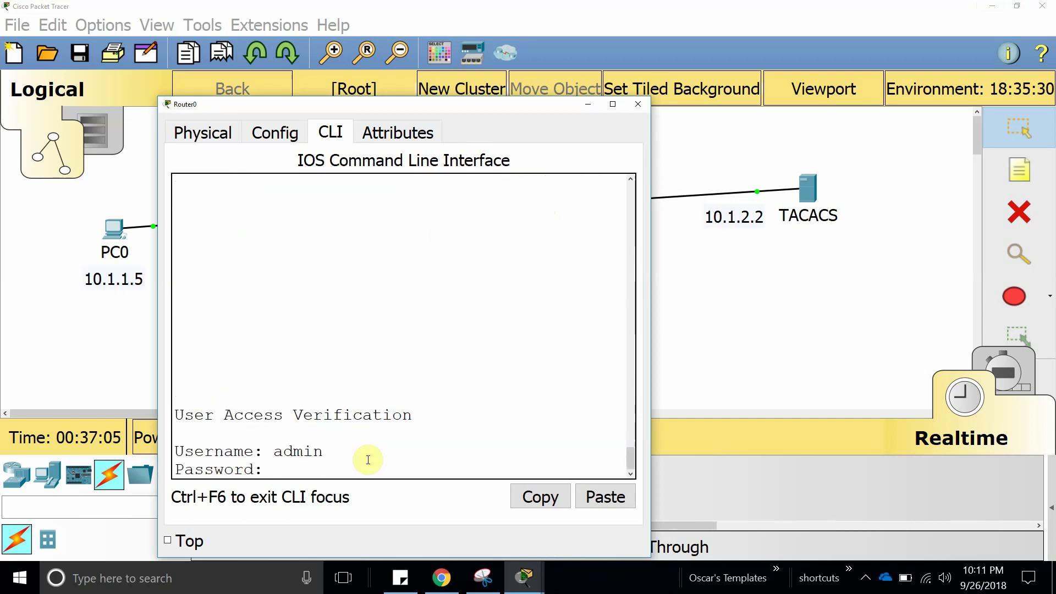
key(Return)
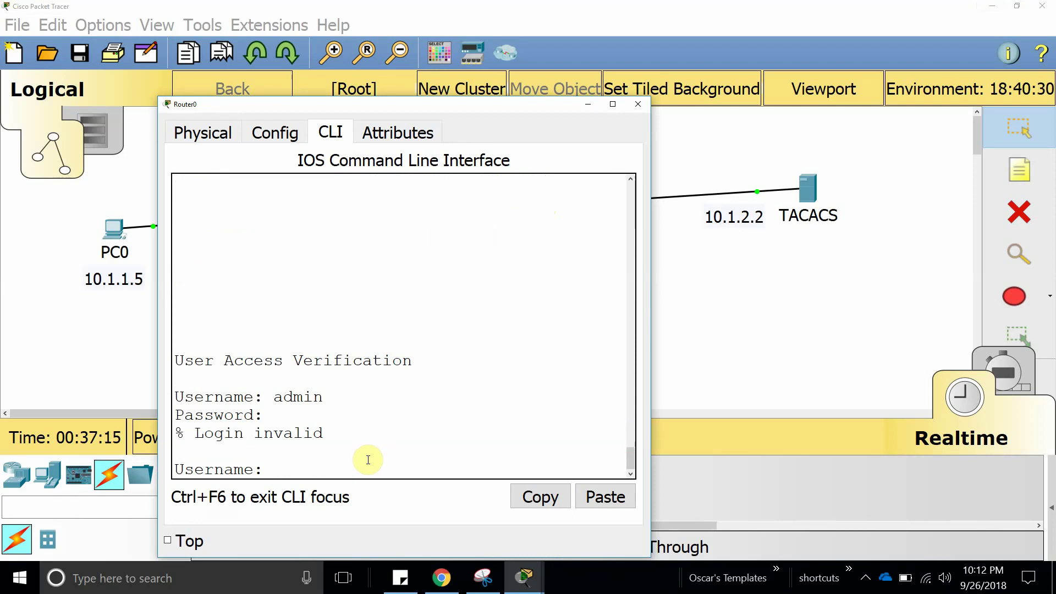
scroll(352, 451, up, 8)
scroll(345, 452, down, 1)
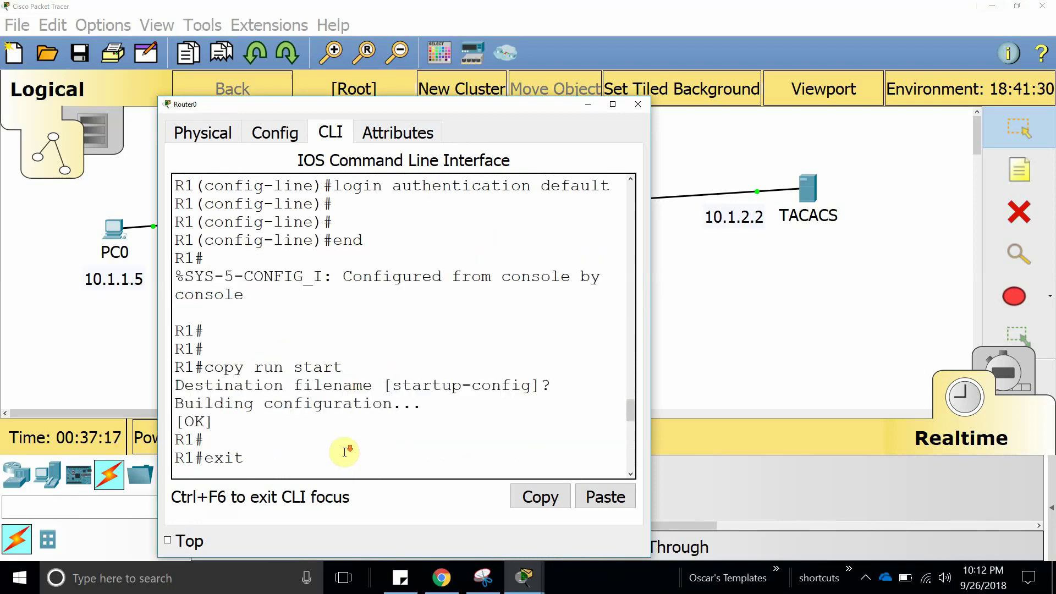
scroll(347, 449, up, 6)
scroll(381, 304, down, 2)
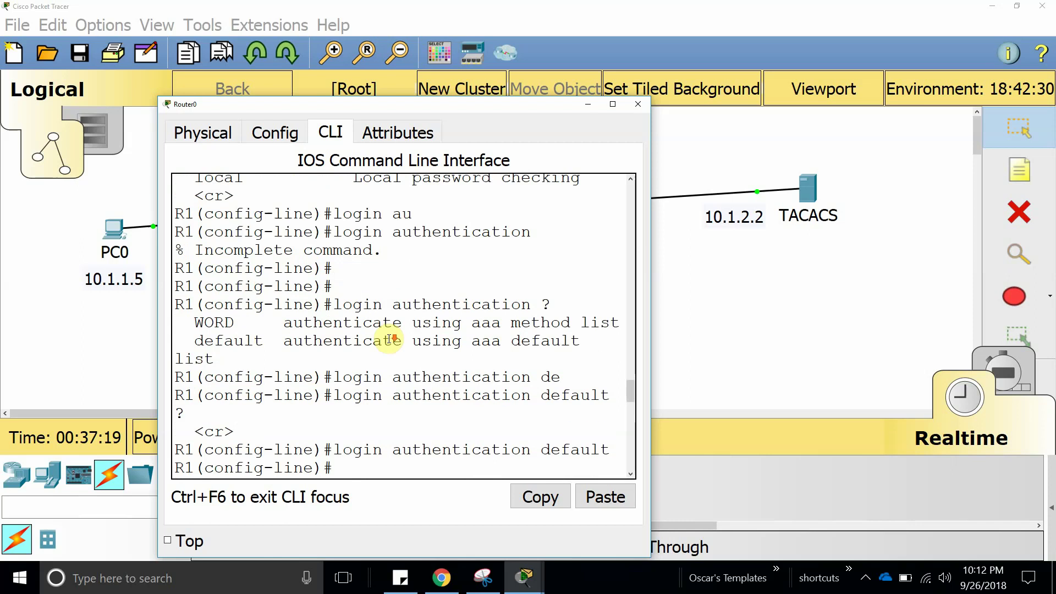
scroll(350, 298, up, 3)
scroll(350, 300, up, 1)
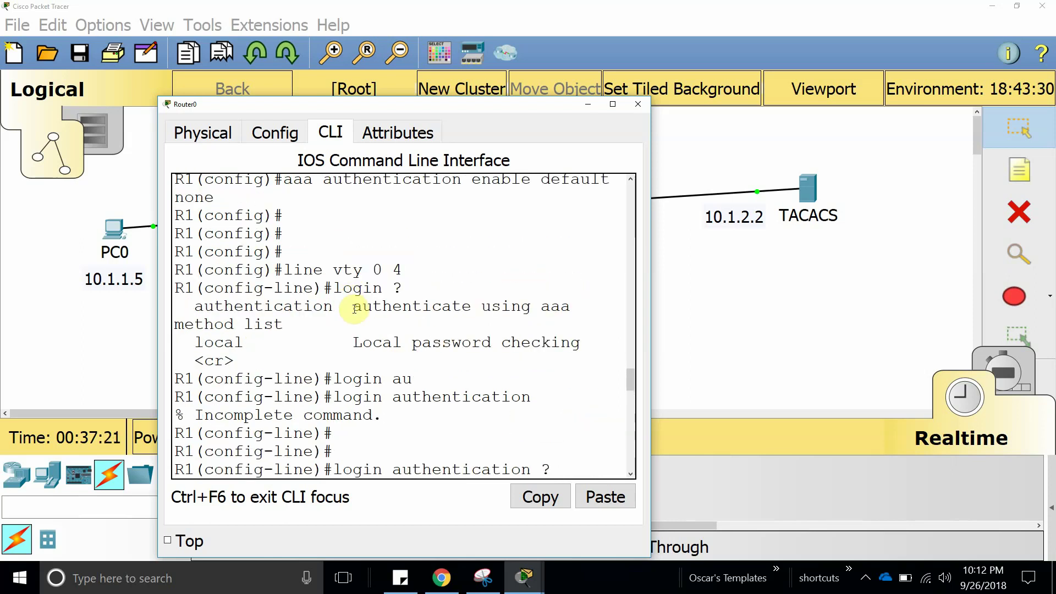
scroll(291, 319, up, 2)
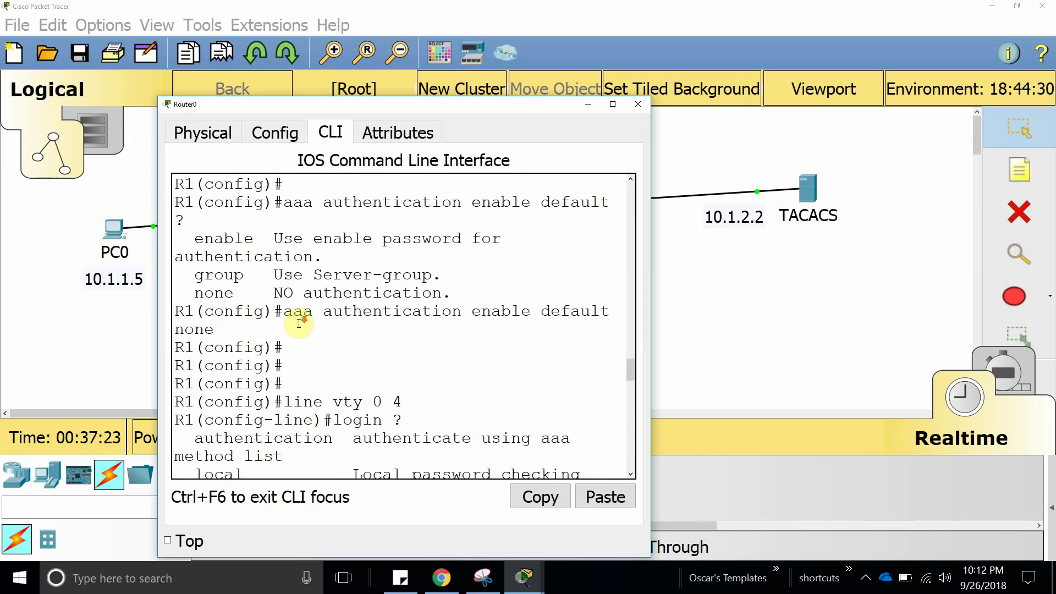
scroll(303, 325, up, 2)
scroll(305, 330, up, 1)
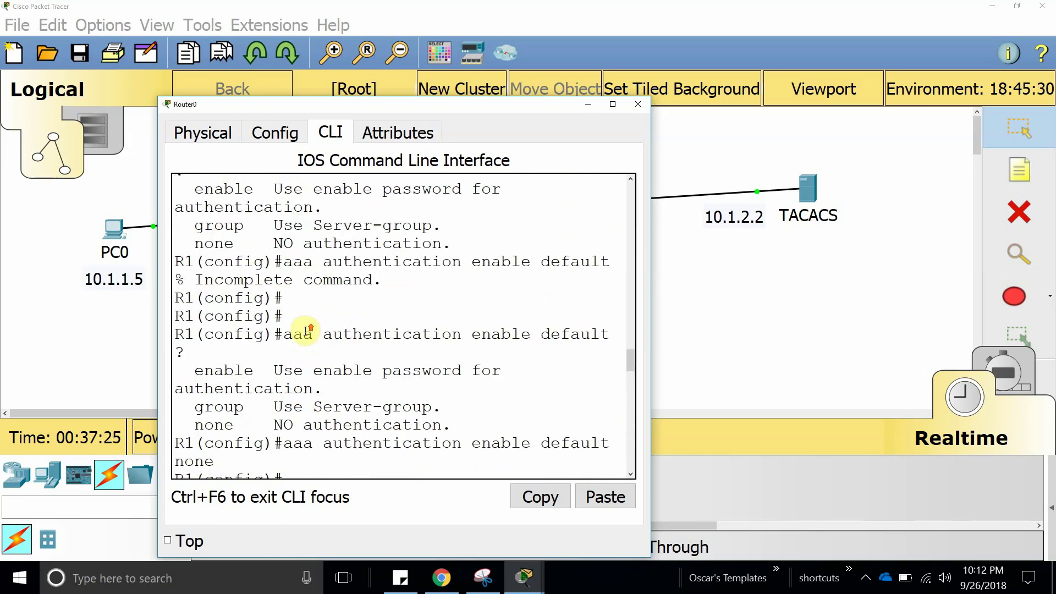
drag(283, 333, 495, 332)
double_click(497, 334)
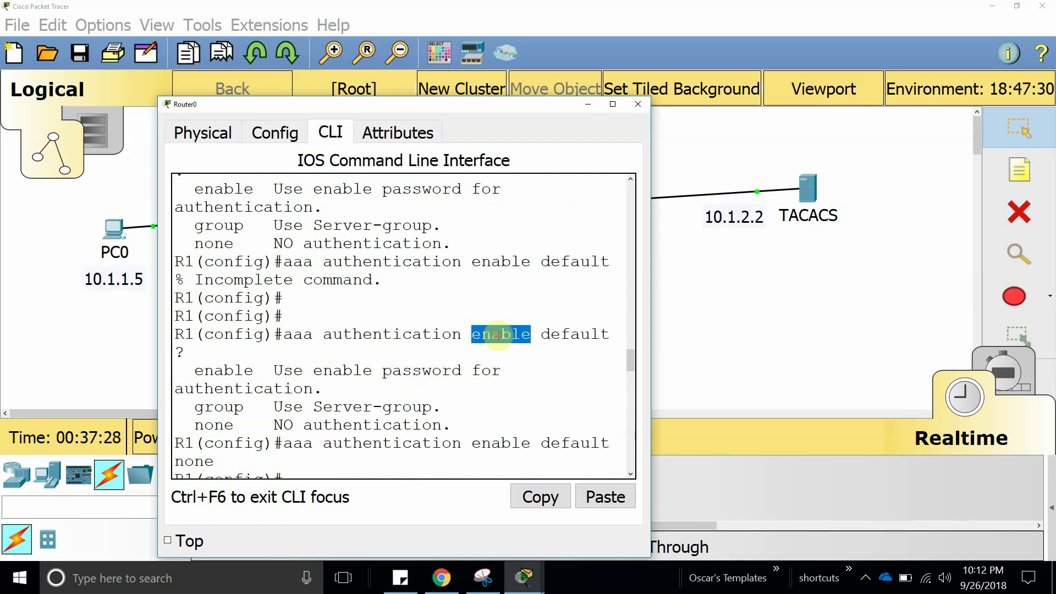
double_click(575, 334)
click(406, 433)
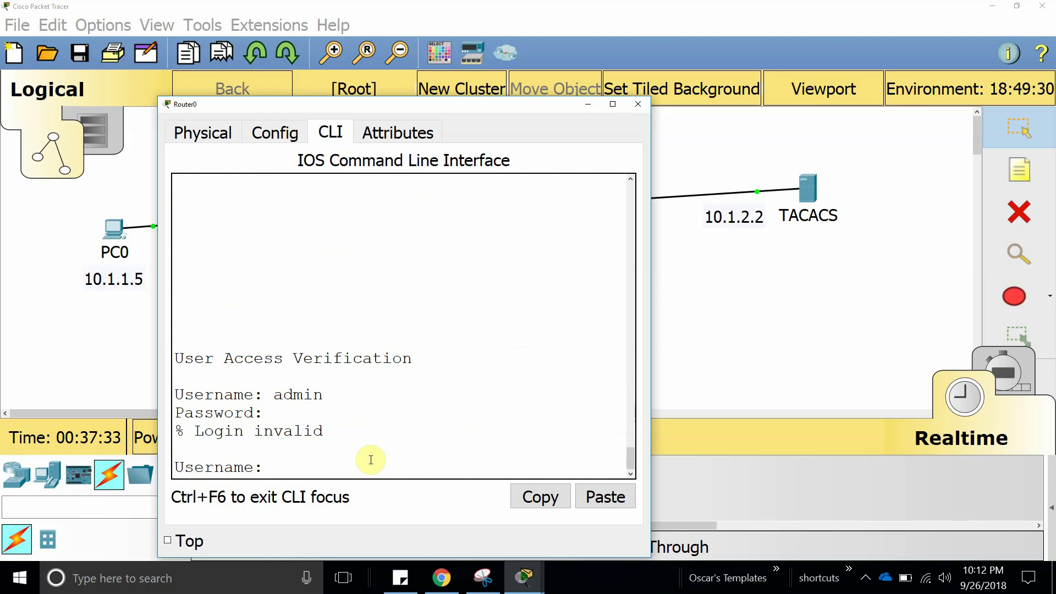
Try logging in as oscar three times; each attempt returns % Login invalid.
text(oscar)
key(Return)
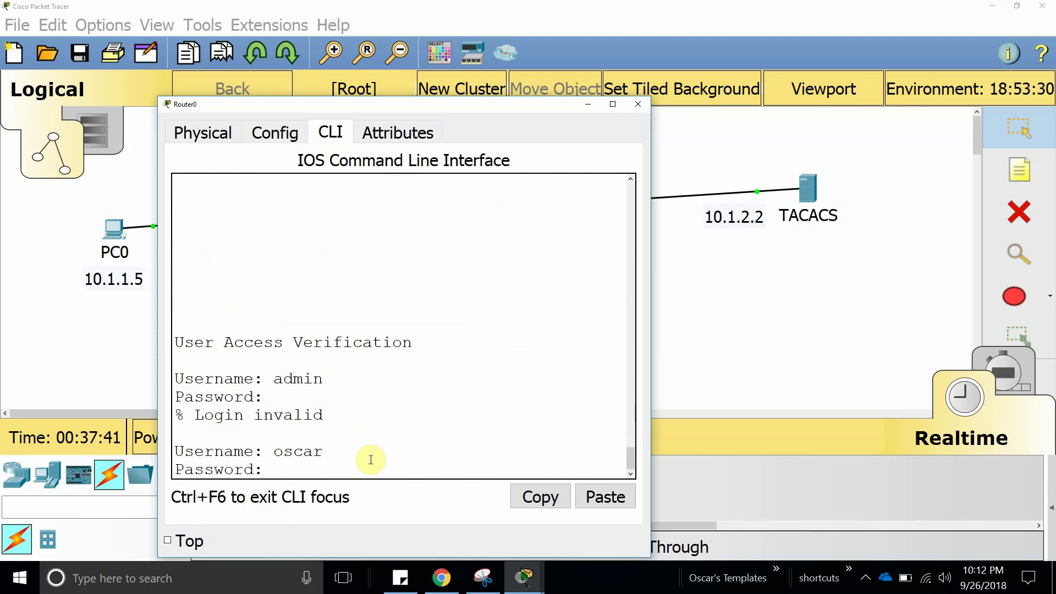
key(Return)
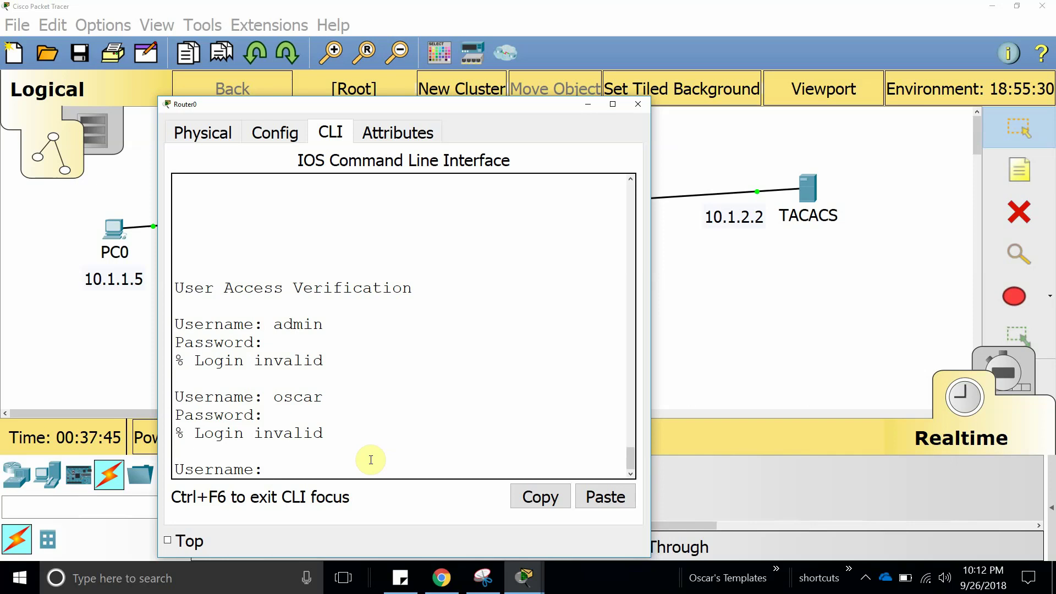
text(oscar)
key(Return)
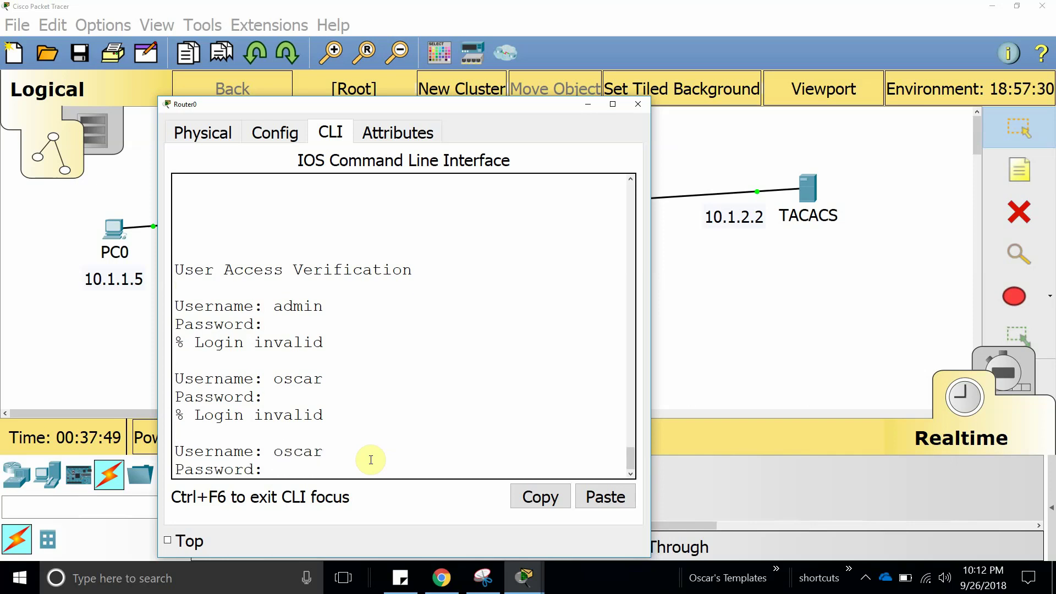
key(Return)
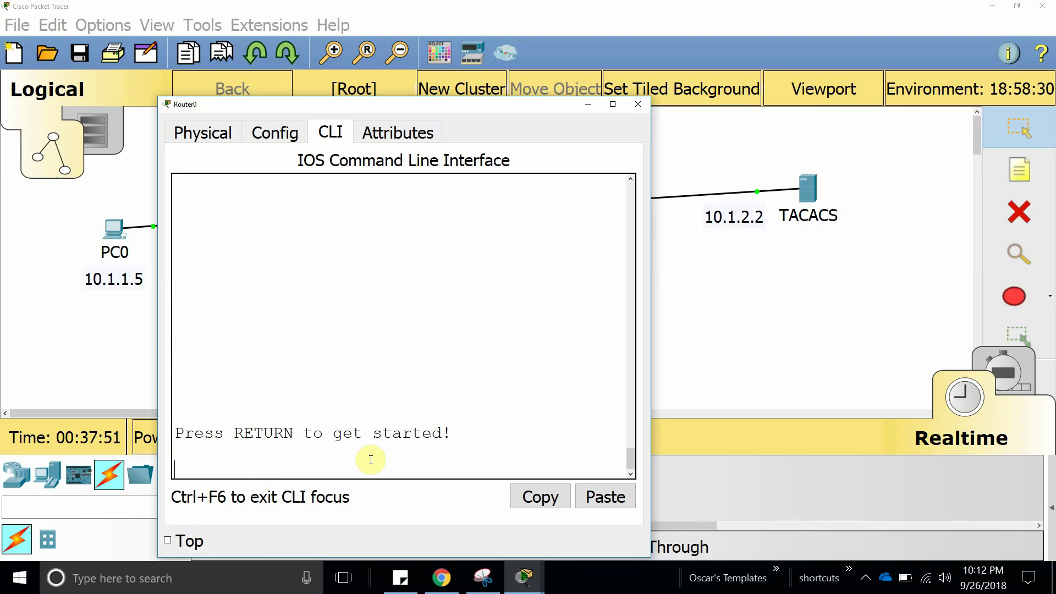
key(Return)
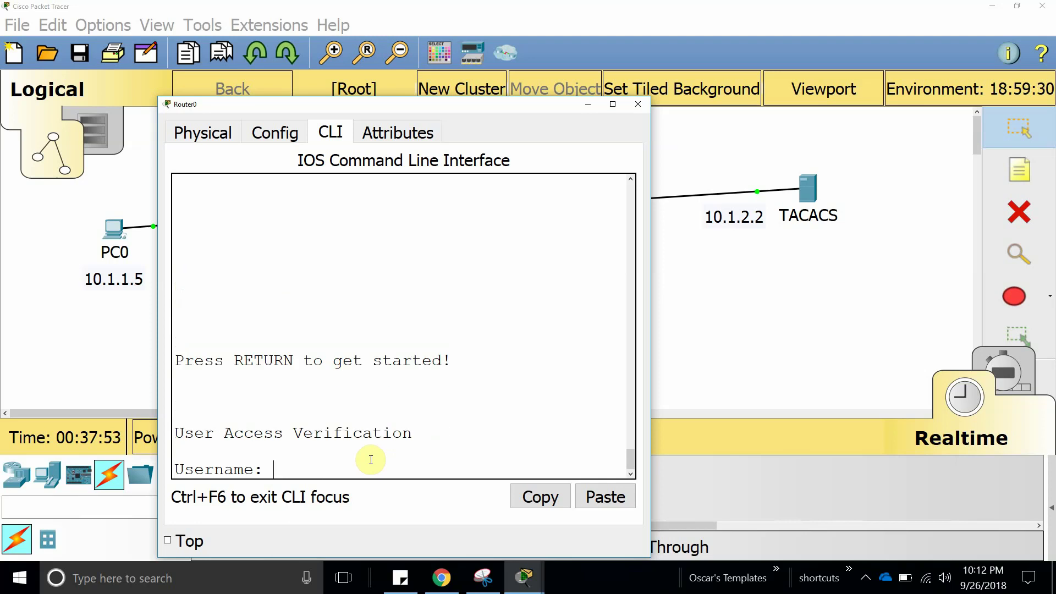
text(oscar)
key(Return)
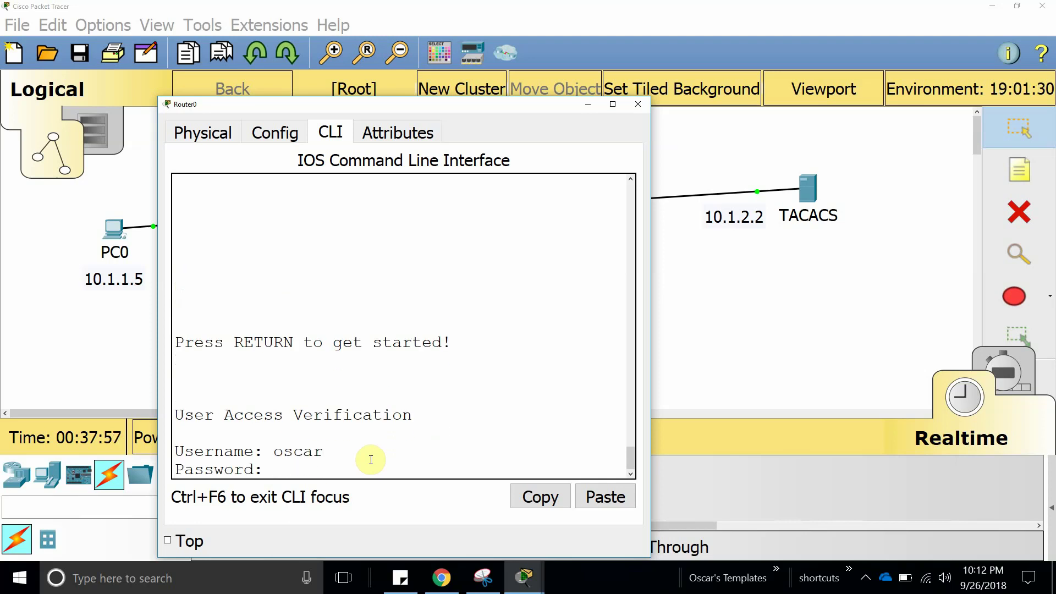
key(Return)
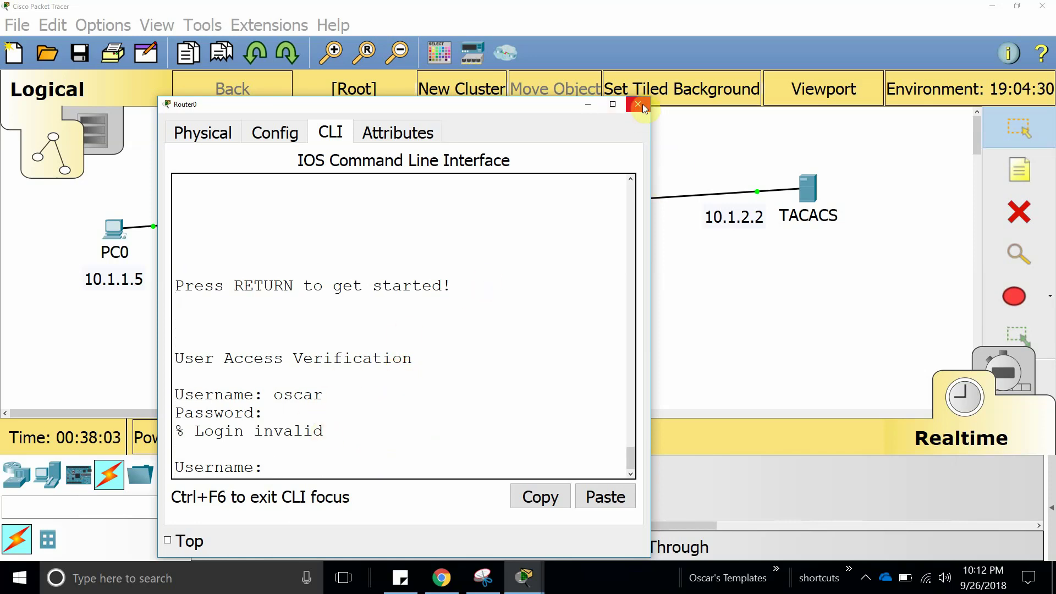
Read through Router0's running-config output, then close the Router0 window.
scroll(541, 339, up, 10)
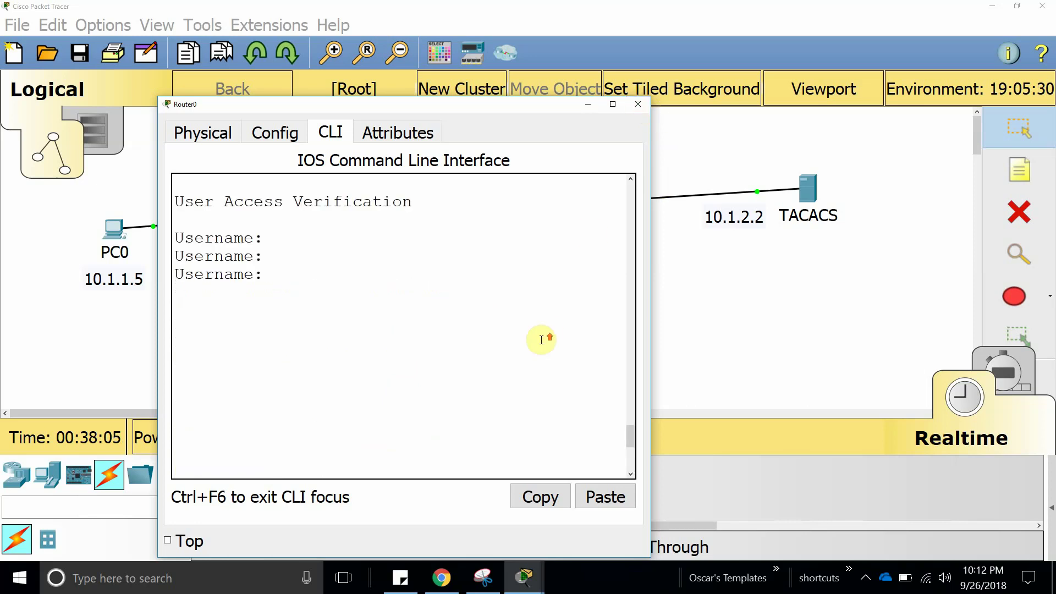
scroll(542, 339, up, 15)
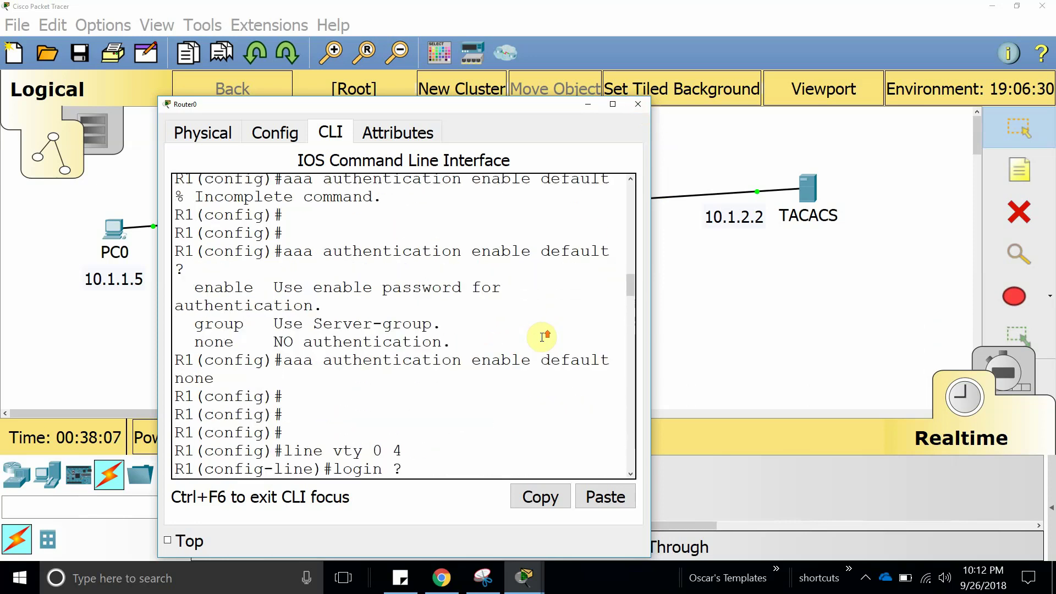
scroll(542, 337, up, 12)
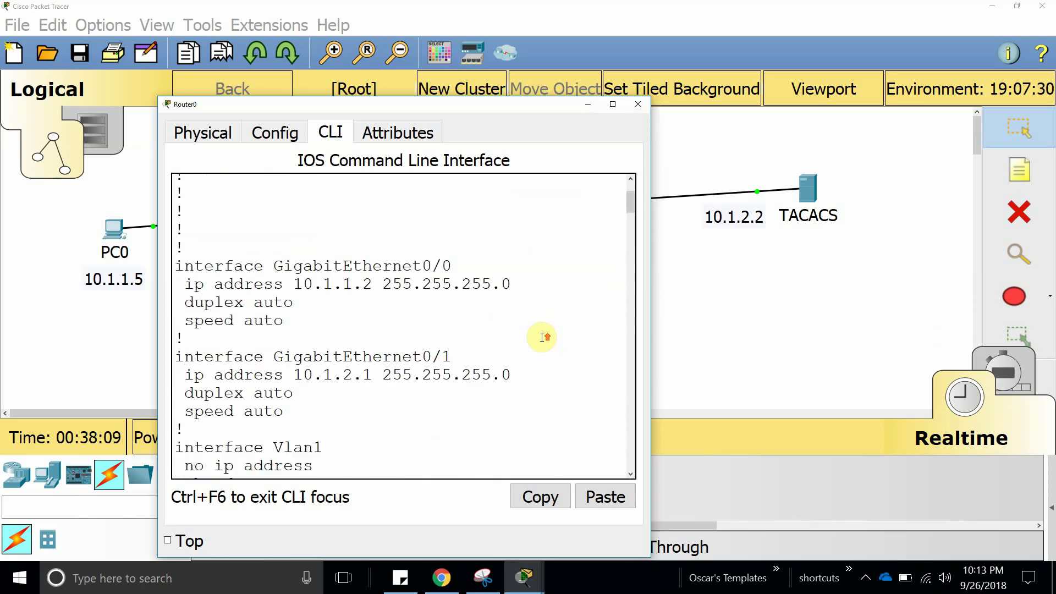
scroll(542, 338, down, 10)
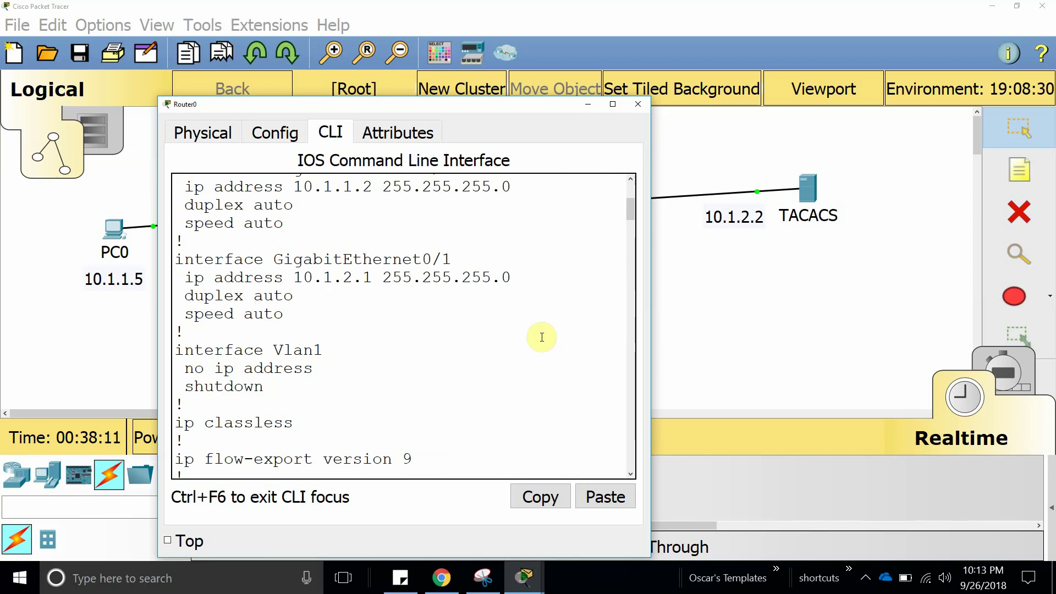
scroll(541, 337, down, 4)
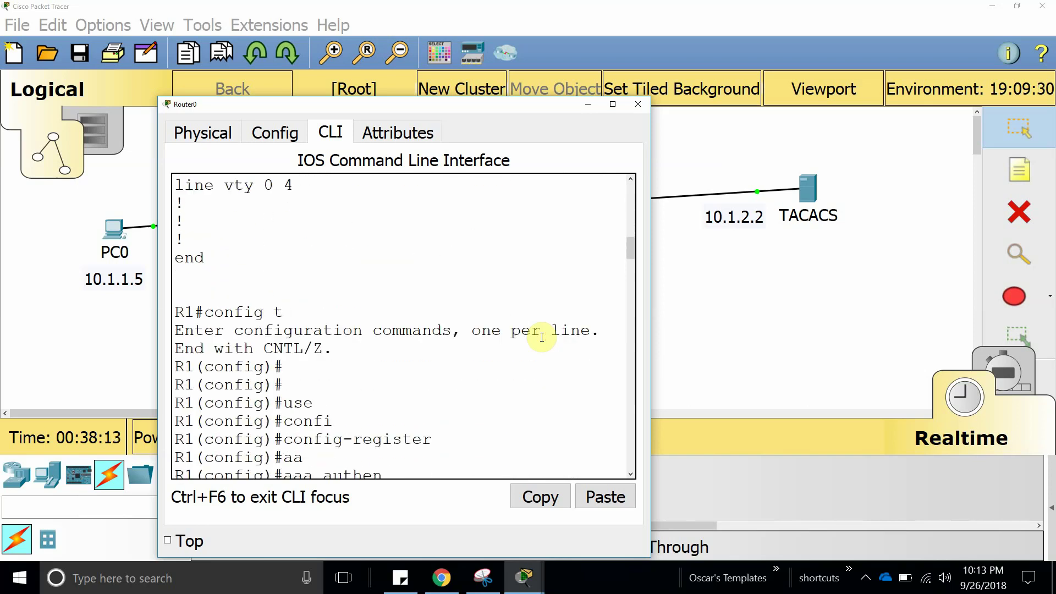
scroll(542, 337, up, 9)
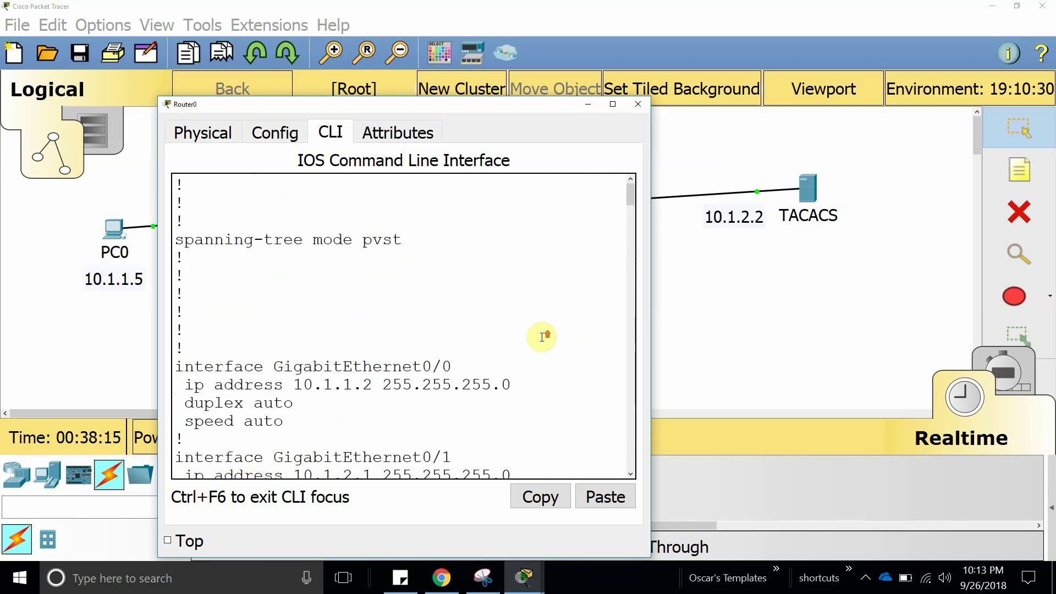
scroll(542, 337, down, 15)
scroll(542, 338, down, 10)
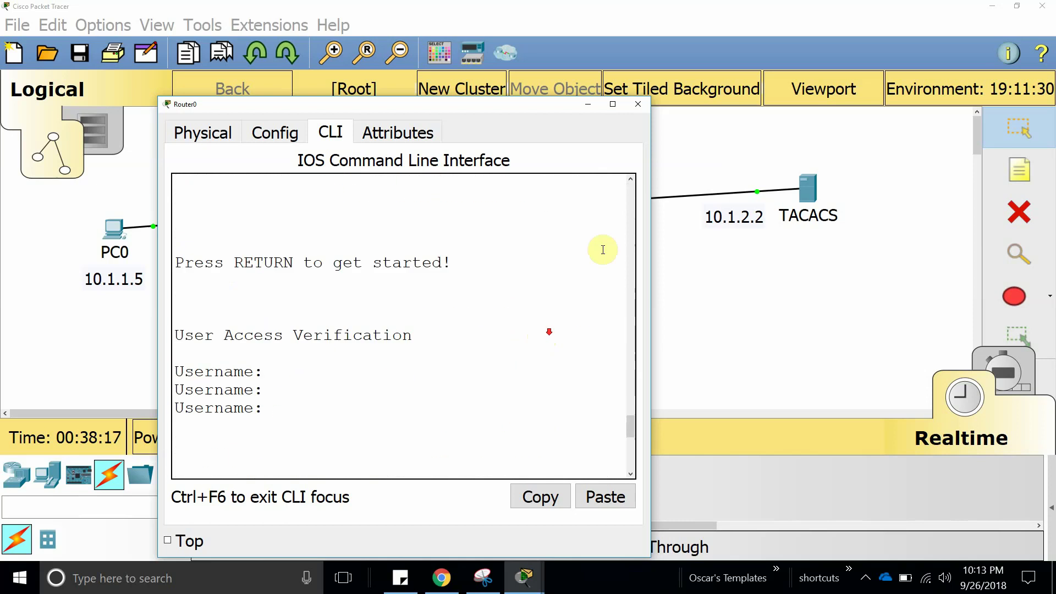
click(638, 104)
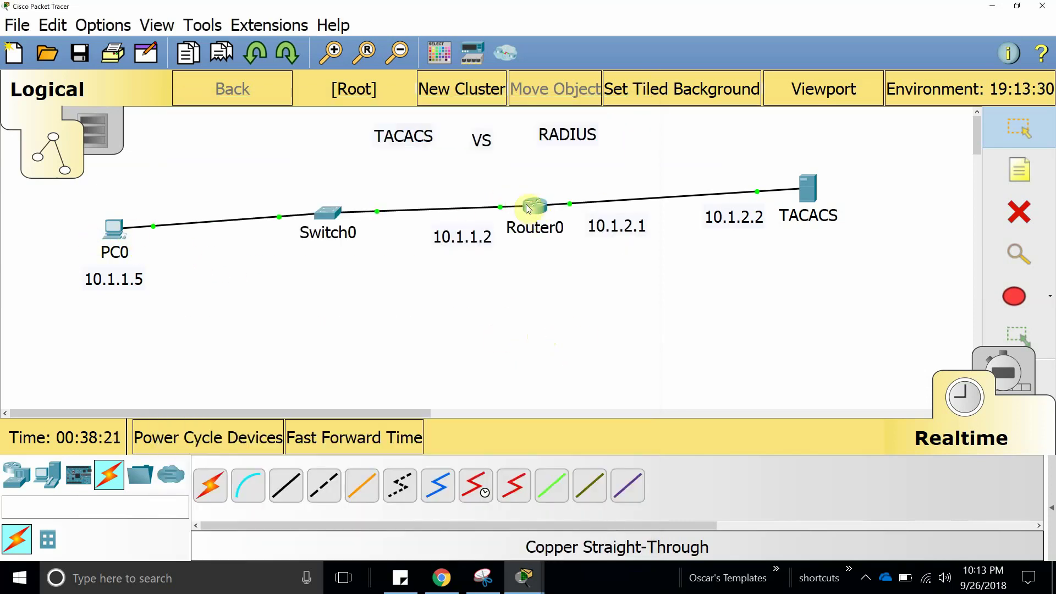
Copy the 10.1.1.2 address label and open PC0's Command Prompt.
mouse_move(471, 240)
mouse_down()
mouse_move(434, 244)
mouse_move(457, 233)
mouse_up()
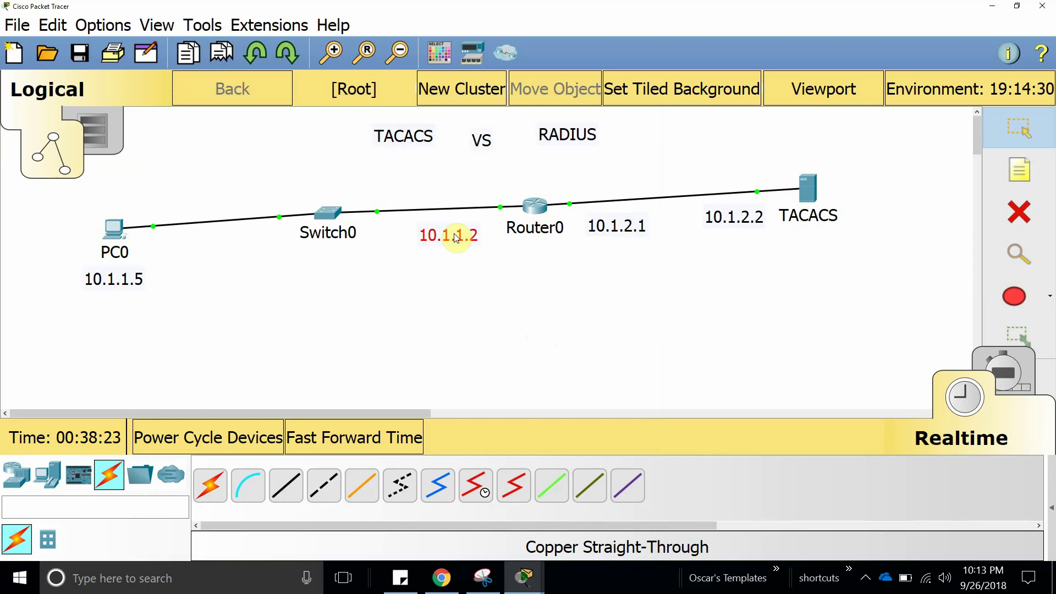
double_click(456, 234)
key(ctrl+c)
click(424, 306)
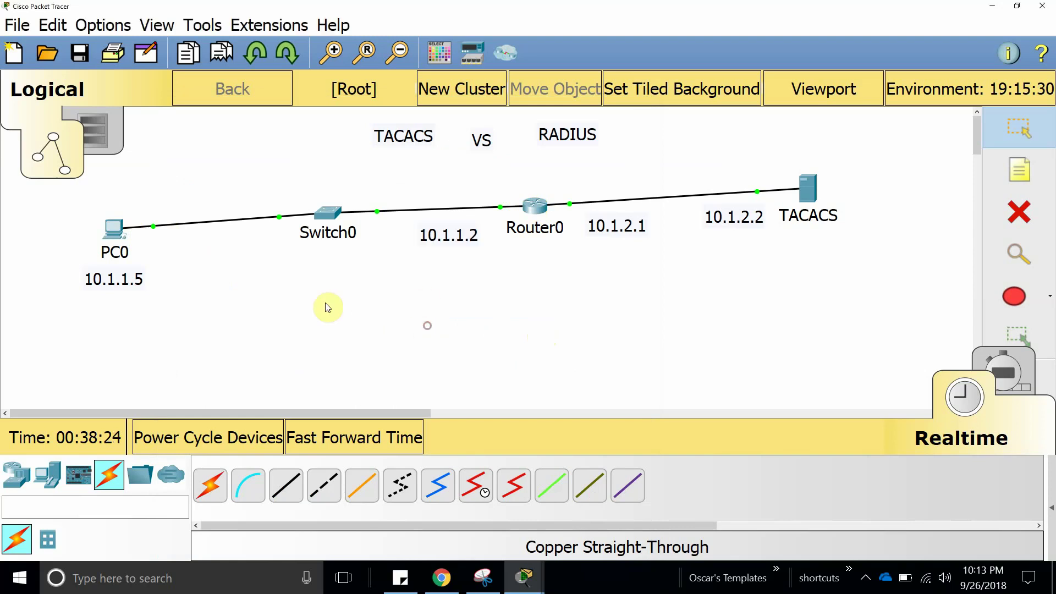
click(110, 229)
click(597, 149)
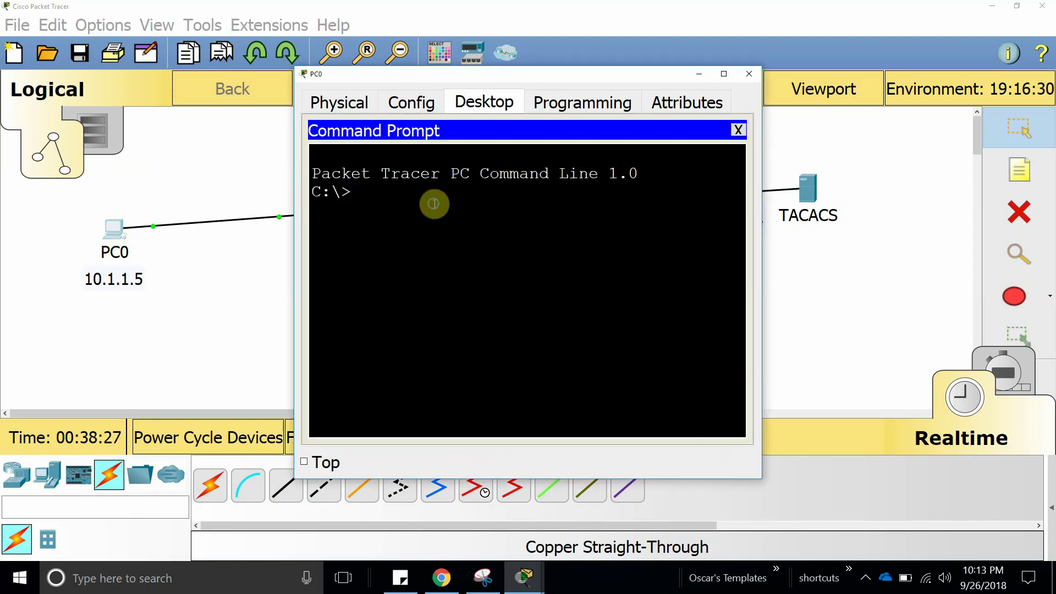
Run telnet 10.1.1.2 from PC0, pasting in the copied address.
right_click(404, 194)
click(405, 194)
text(telne)
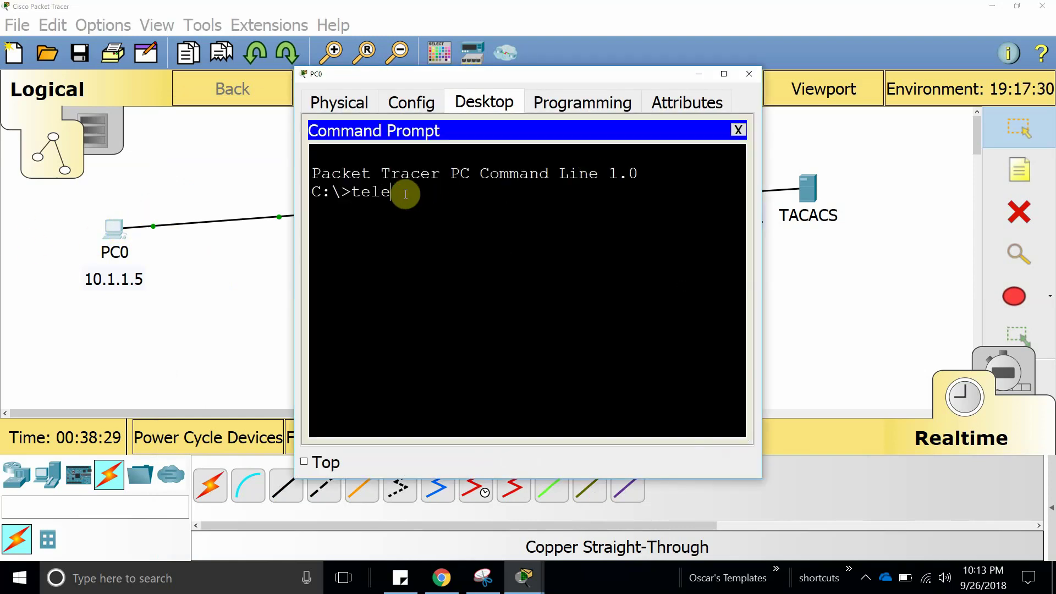
text(t)
right_click(434, 192)
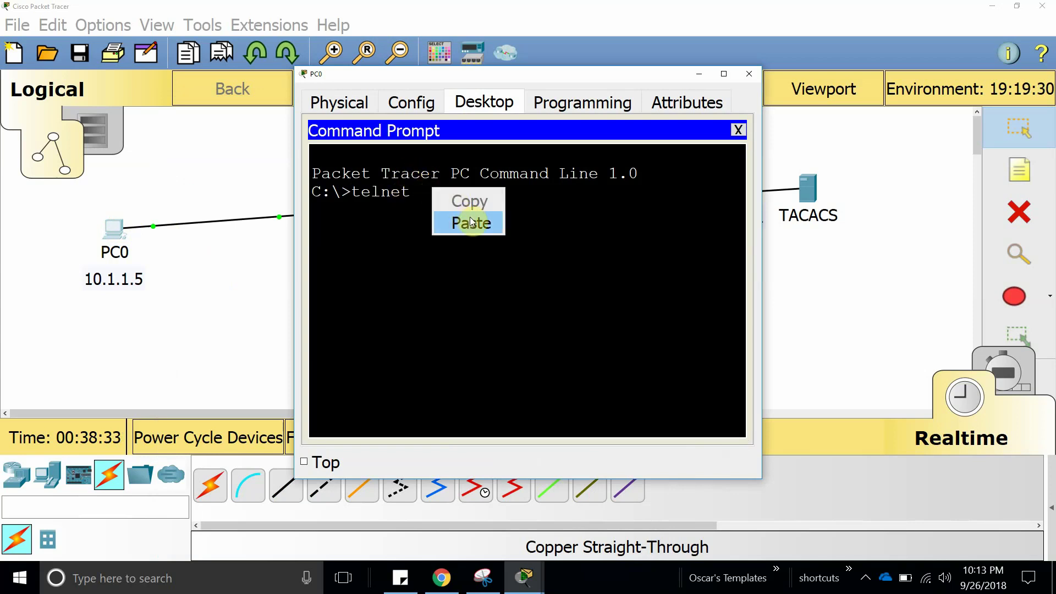
click(468, 220)
key(Return)
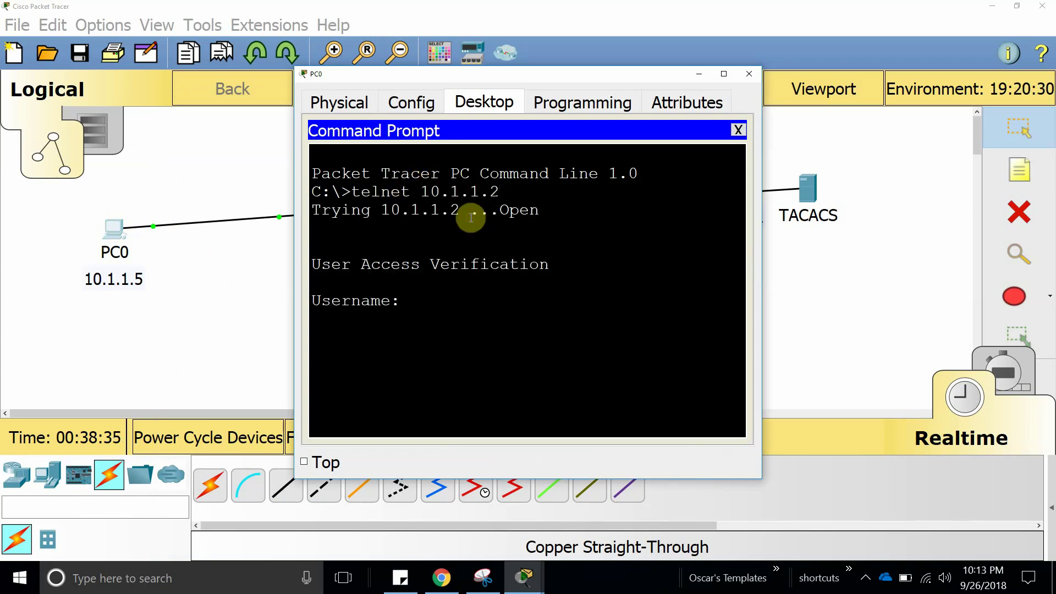
Attempt two logins as admin, both of which are rejected.
text(admin)
key(Return)
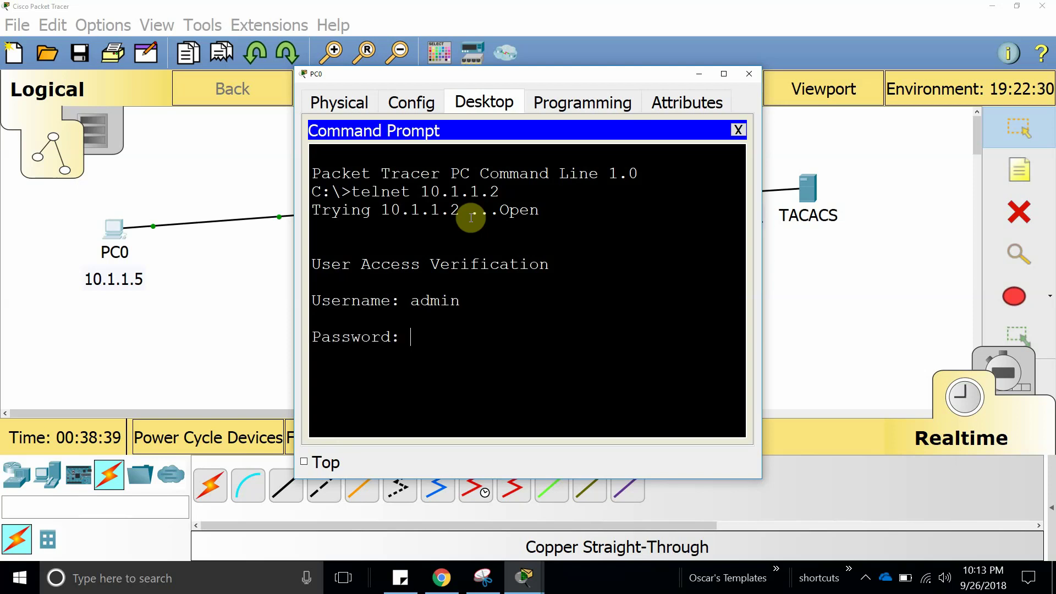
key(Return)
key(Return)
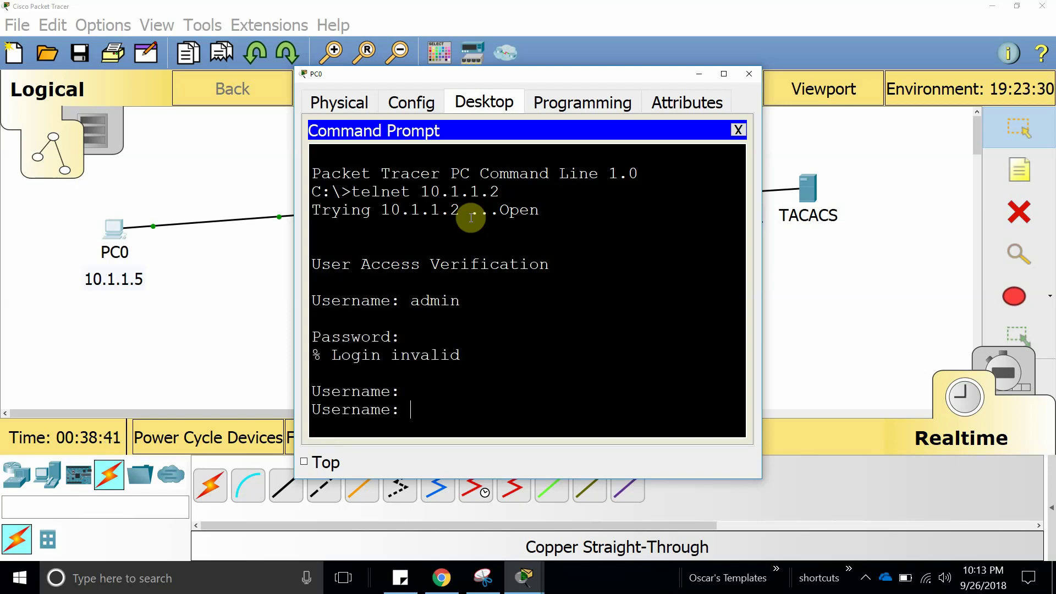
text(admin 123456)
key(Return)
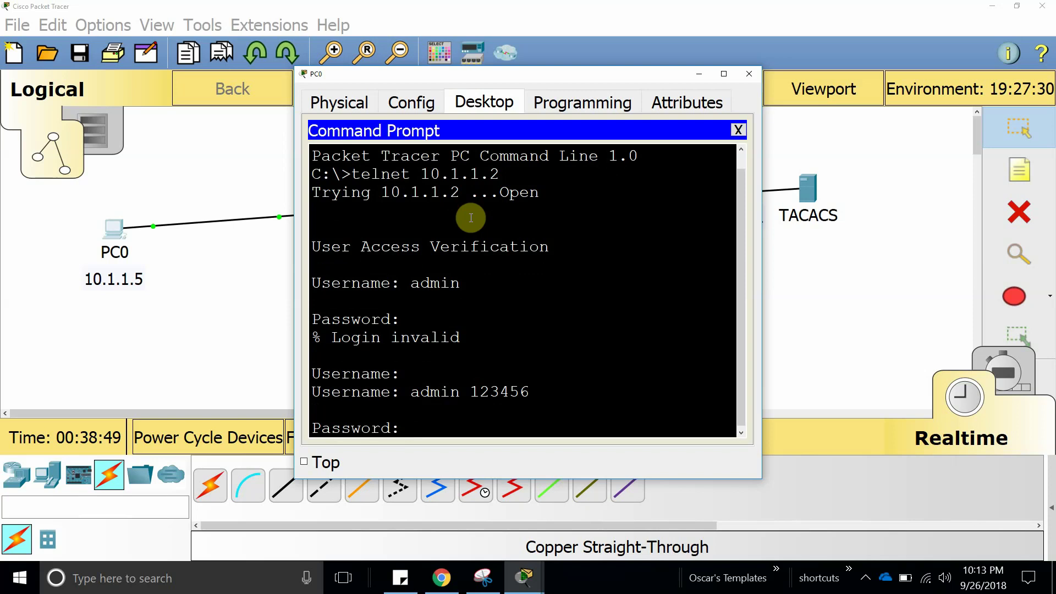
key(Return)
Telnet to 10.1.1.2 again and retry the admin login.
key(Return)
text(telnet 10.1.1.2)
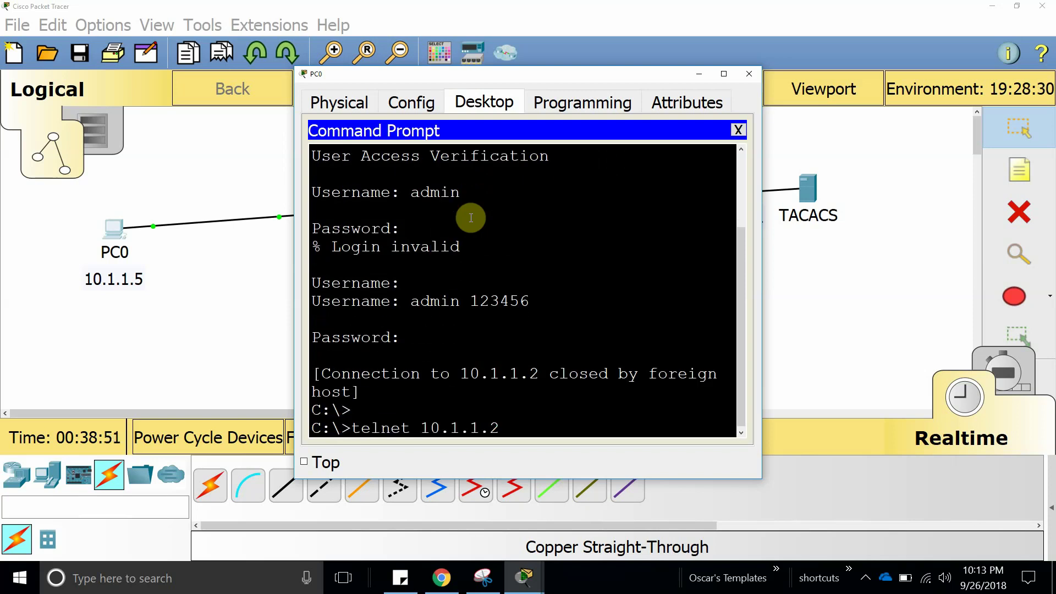
key(Return)
key(Return)
text(admin)
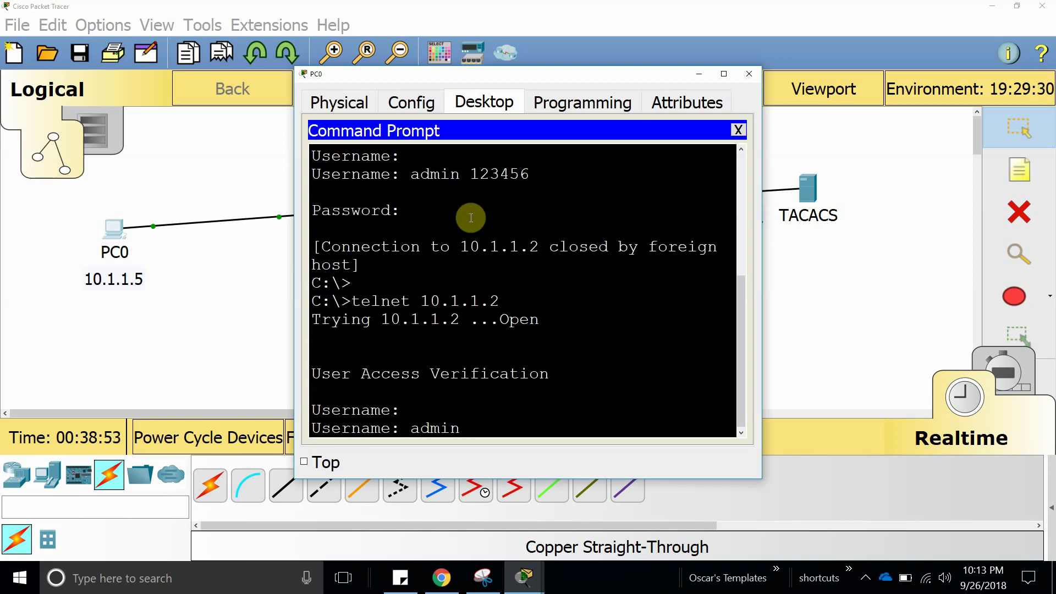
key(Return)
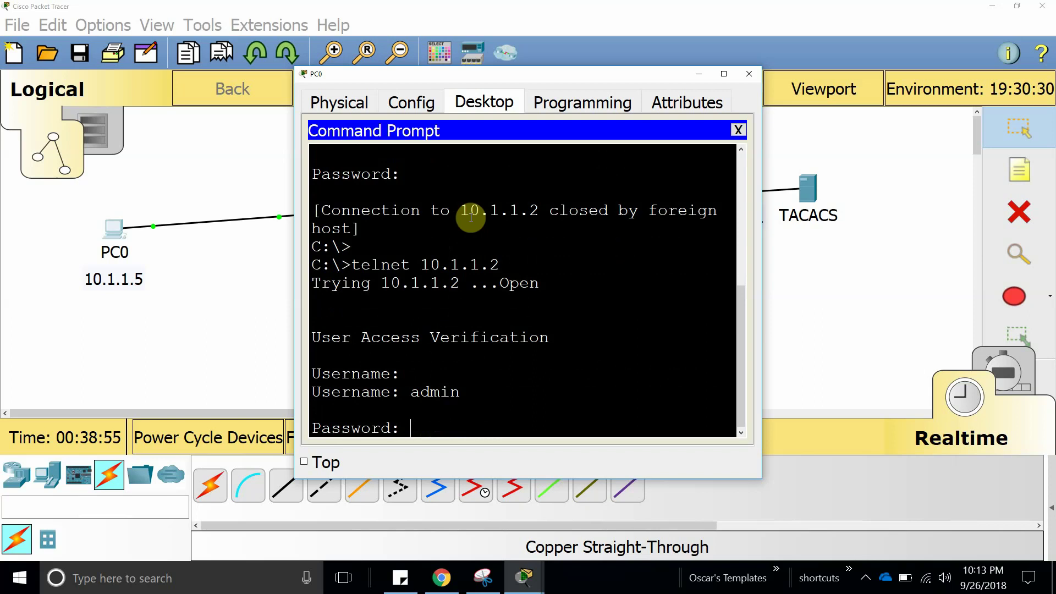
key(Return)
key(Return)
key(Return)
key(Return)
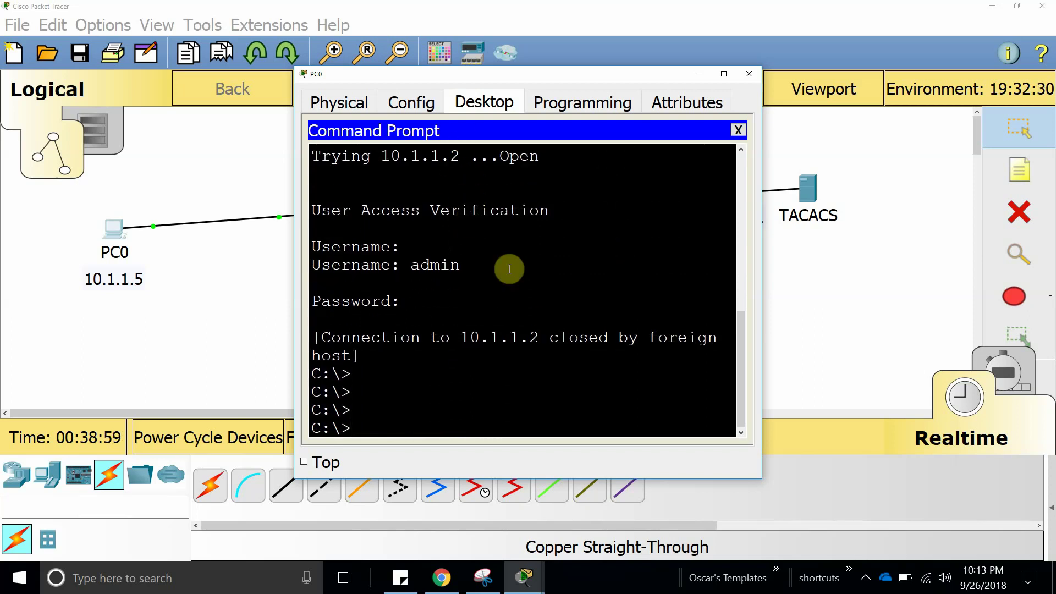
Check the TACACS server's AAA settings, then minimize its window.
drag(469, 81, 367, 66)
click(807, 178)
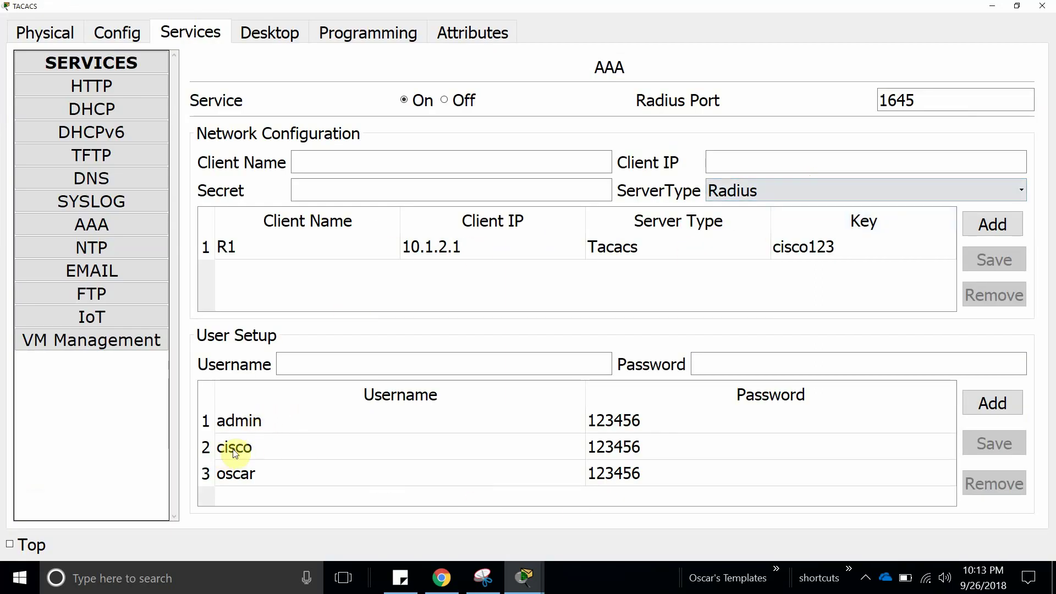
click(1000, 7)
Exit PC0's Command Prompt session and reopen it.
click(122, 232)
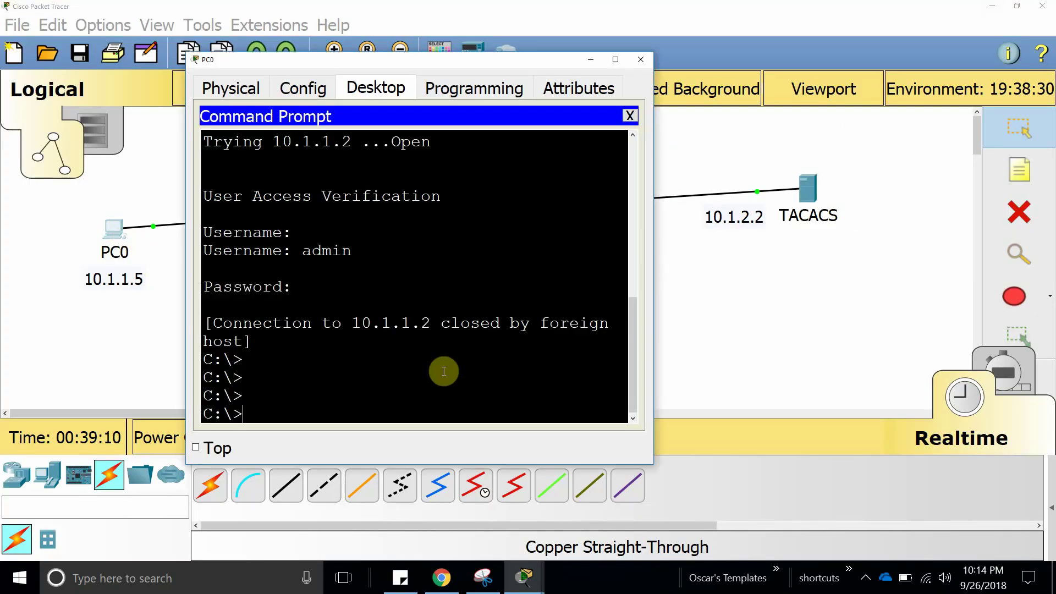
text(exit)
key(Return)
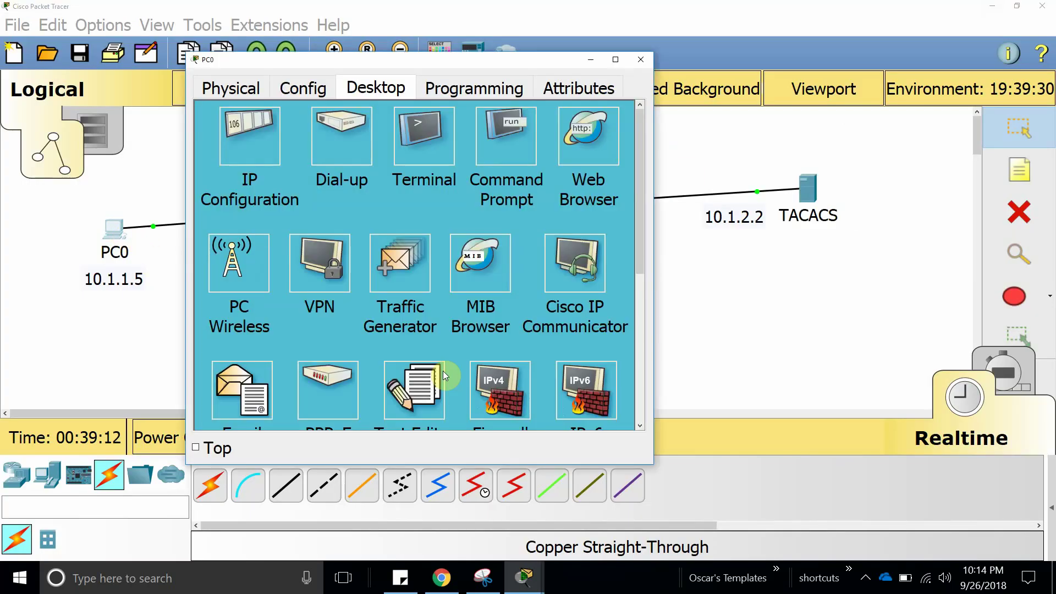
click(495, 157)
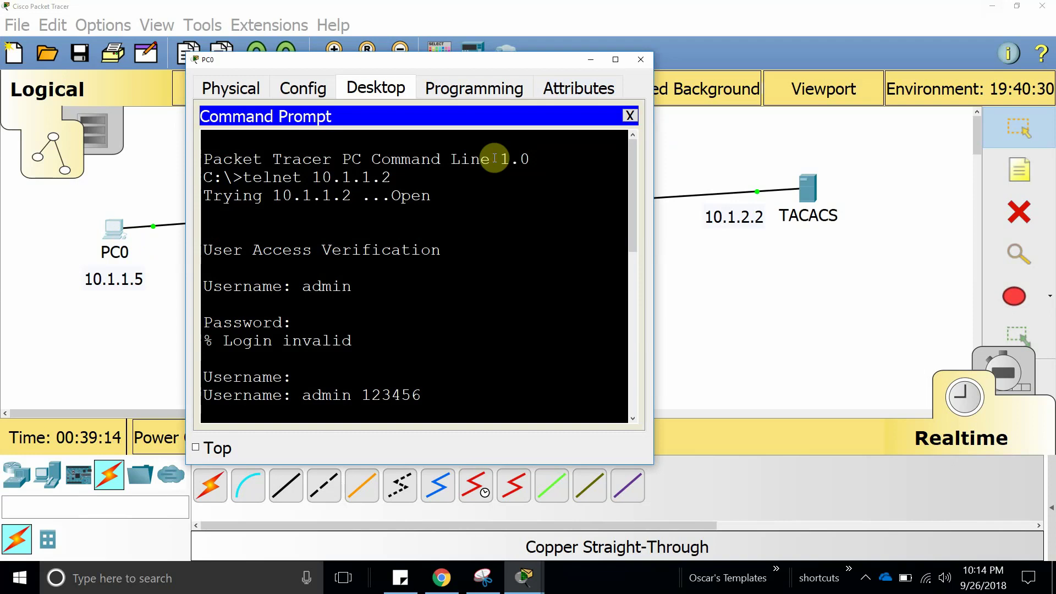
text(exit)
Telnet to 10.1.1.2 as cisco, then check the TACACS server's user accounts.
key(Up)
key(Up)
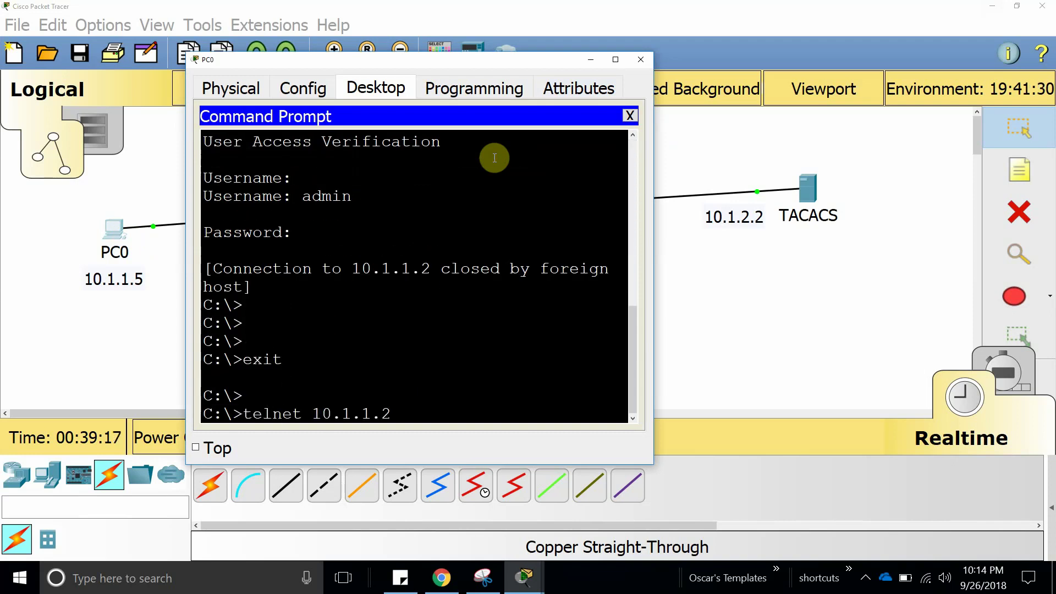
key(Return)
text(cisco)
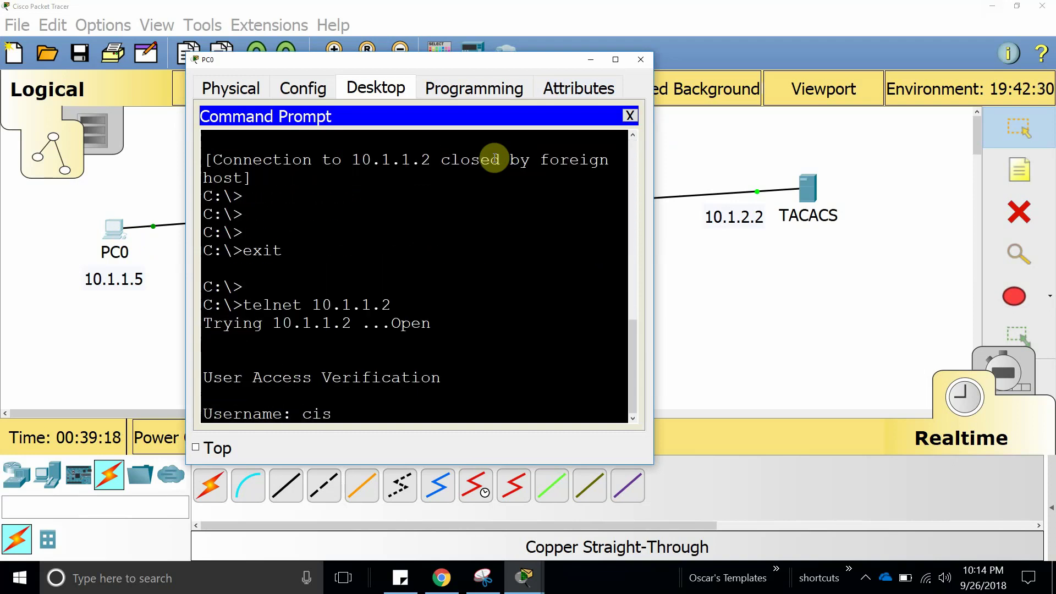
key(Return)
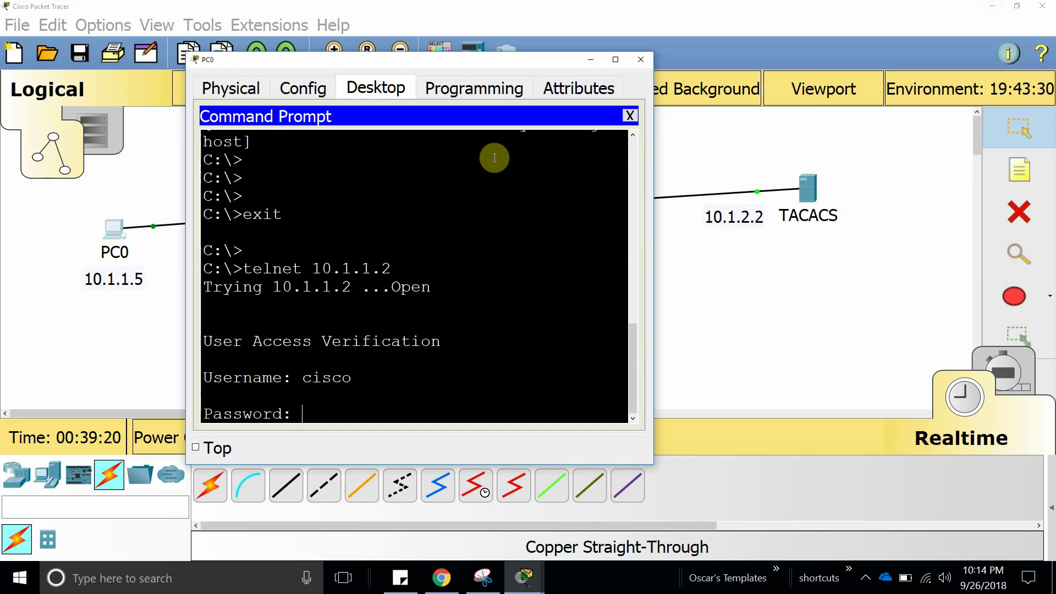
key(Return)
key(Return)
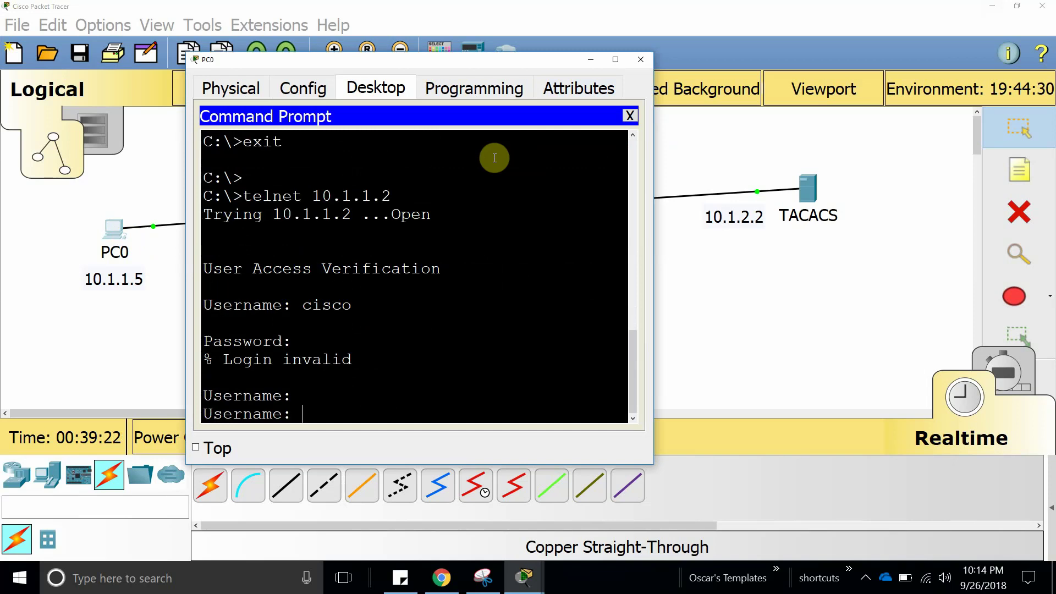
click(813, 189)
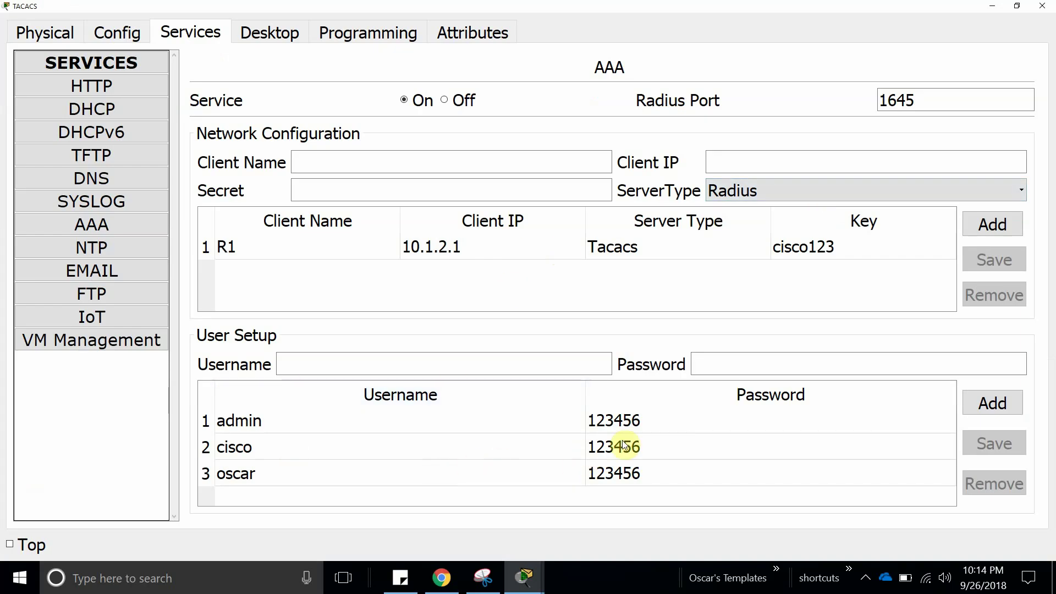
click(1043, 6)
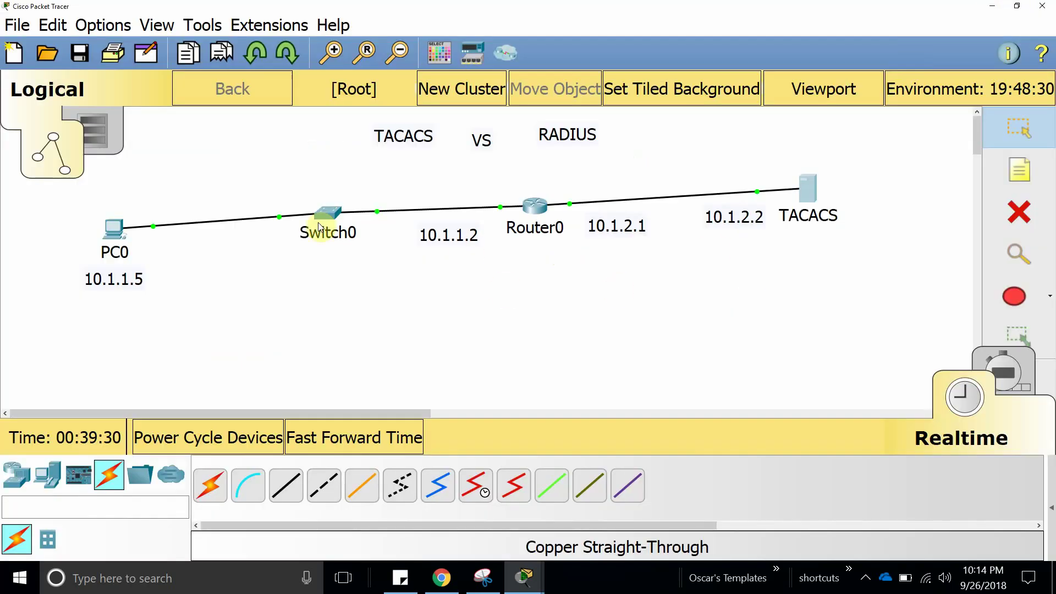
Retry the cisco login from PC0, then review the TACACS server's AAA user list.
click(113, 229)
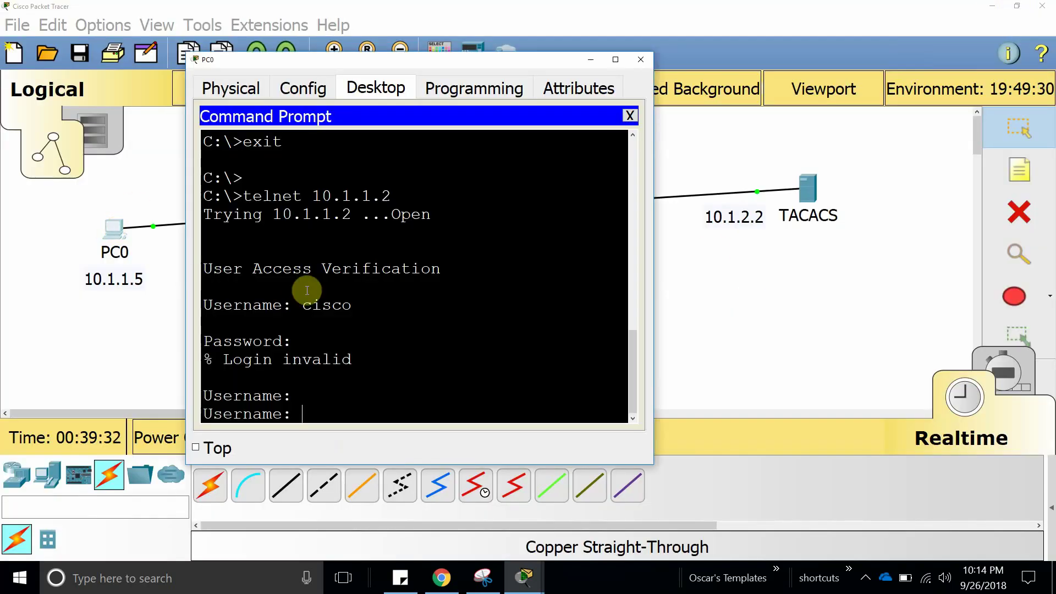
text(cisco)
key(Return)
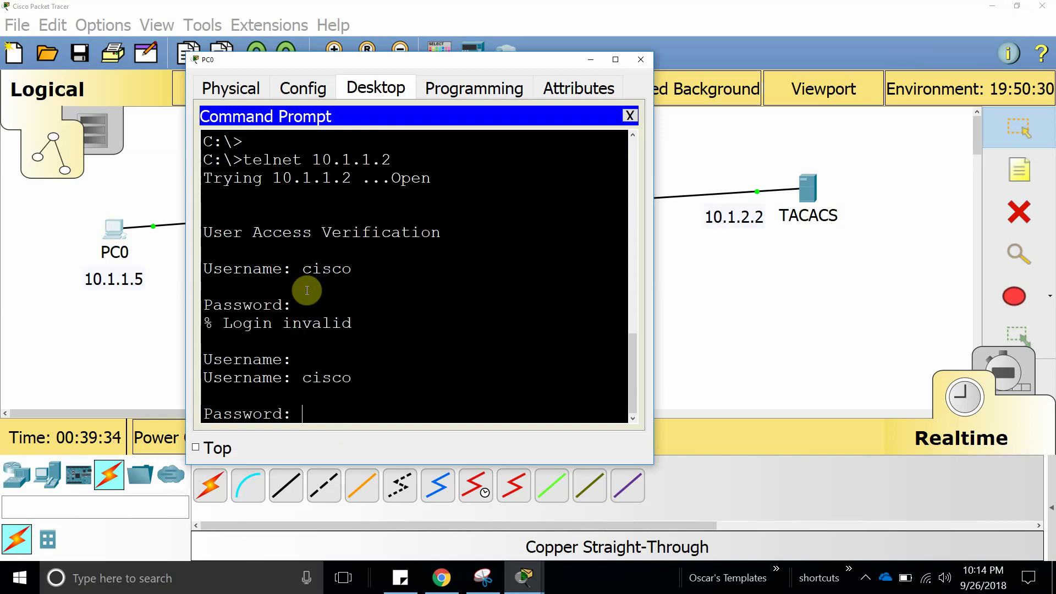
key(Return)
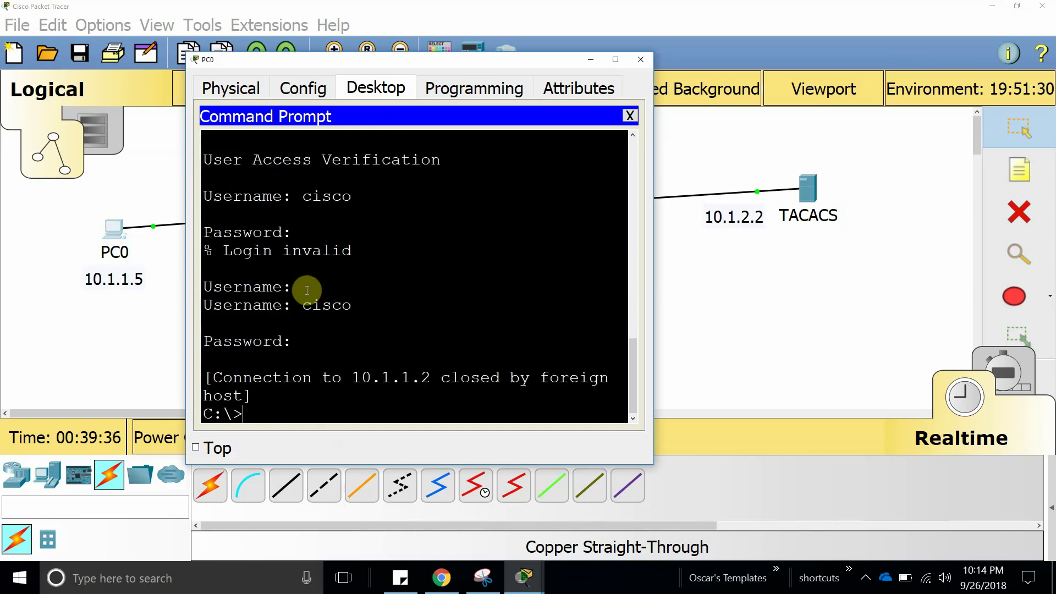
key(Return)
key(Return)
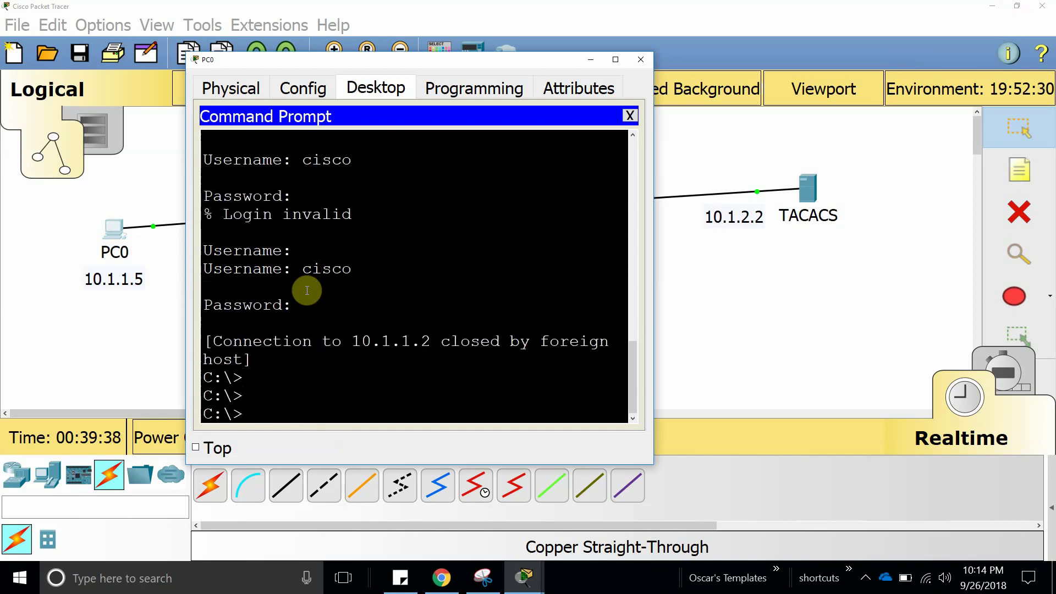
click(790, 188)
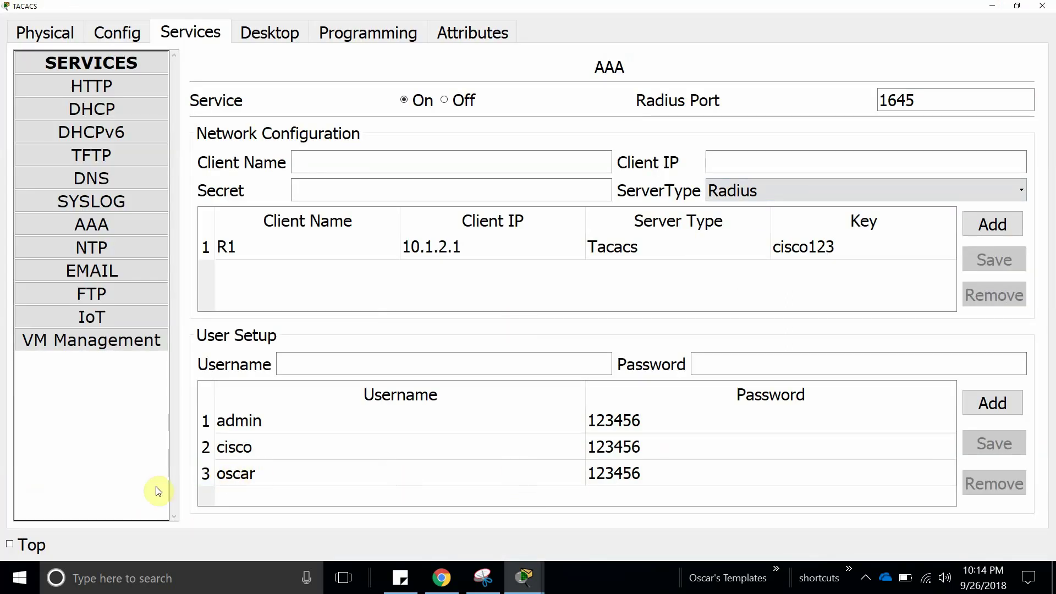
click(992, 7)
Restart PC0's Command Prompt, telnet to 10.1.1.2 and log in as oscar to reach R1>.
click(111, 231)
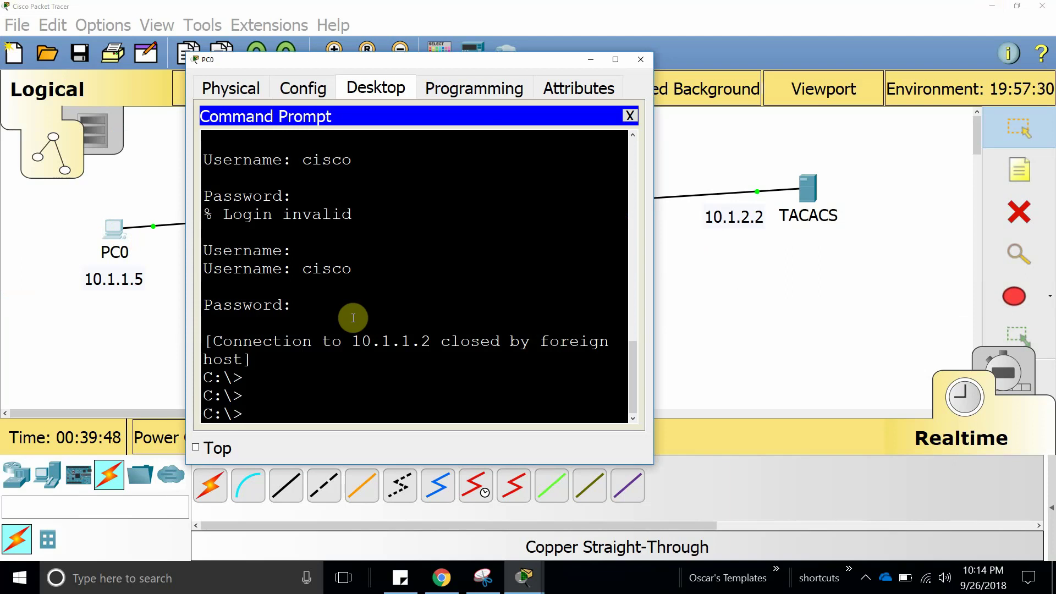
text(exit)
key(Return)
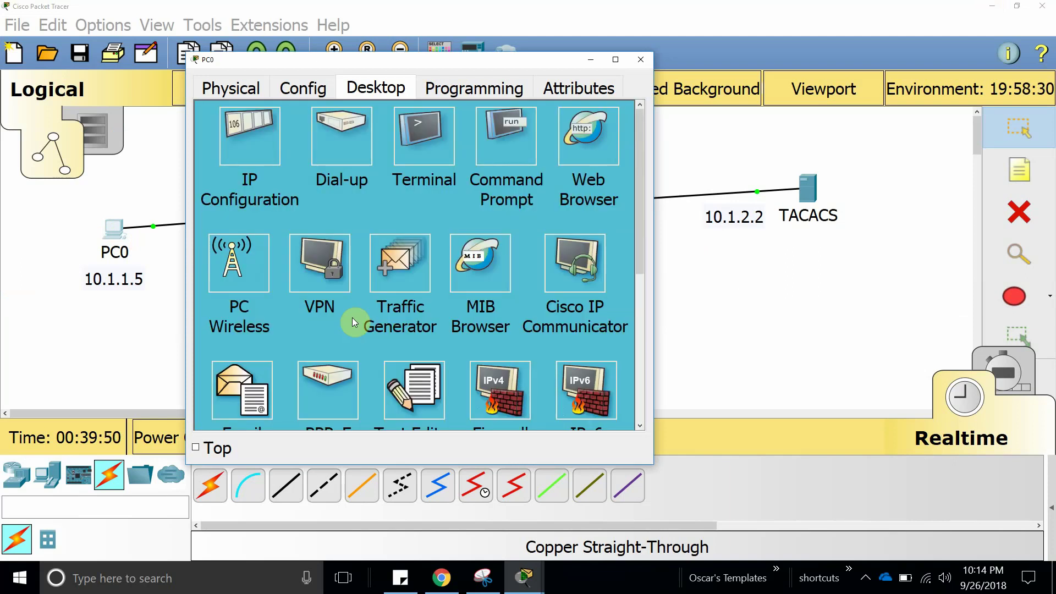
click(503, 134)
key(Up)
key(Up)
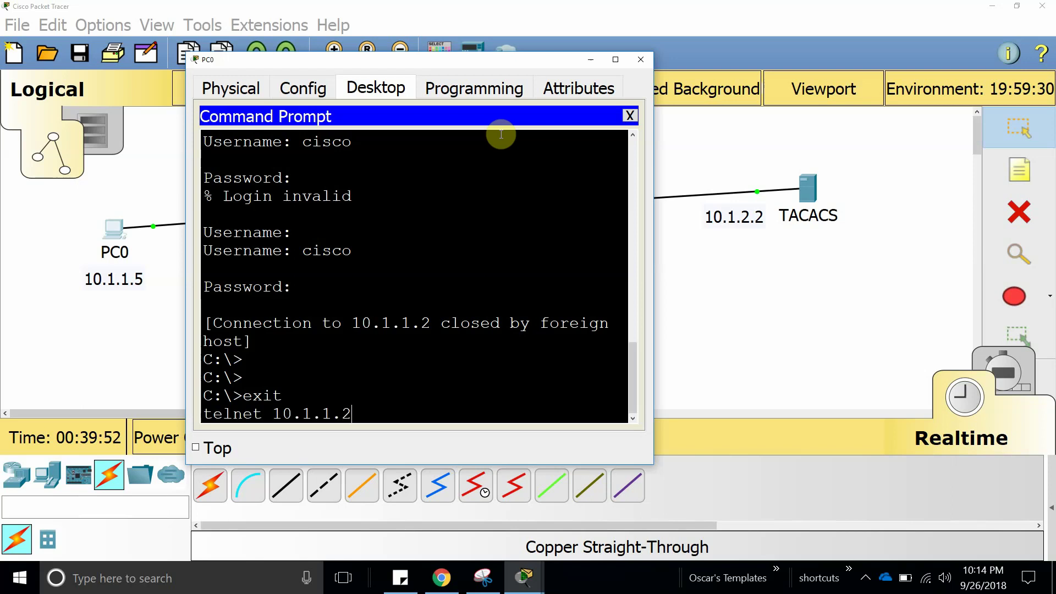
key(Return)
text(o)
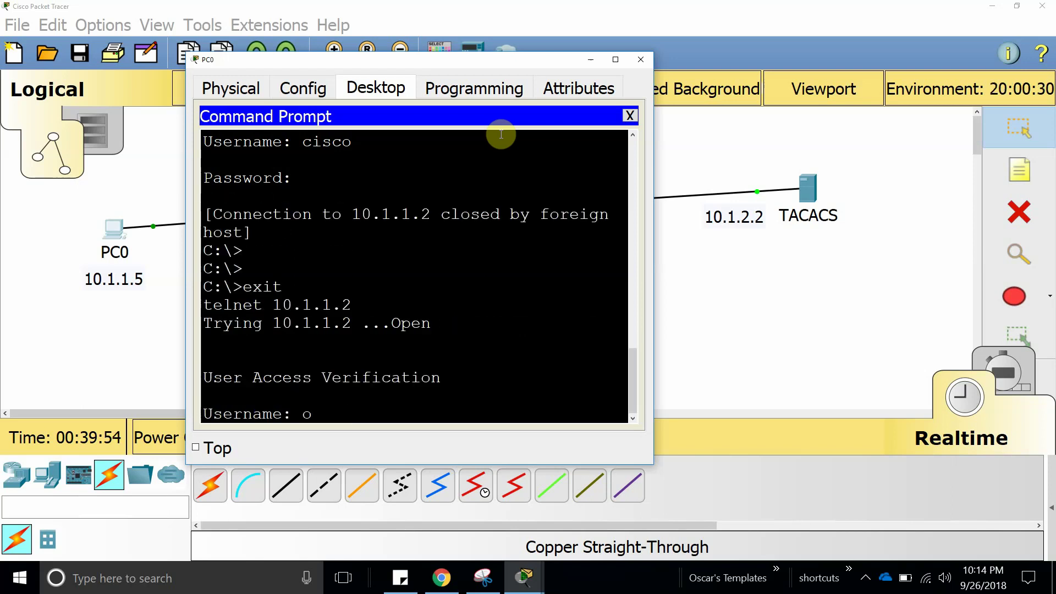
text(scar)
key(Return)
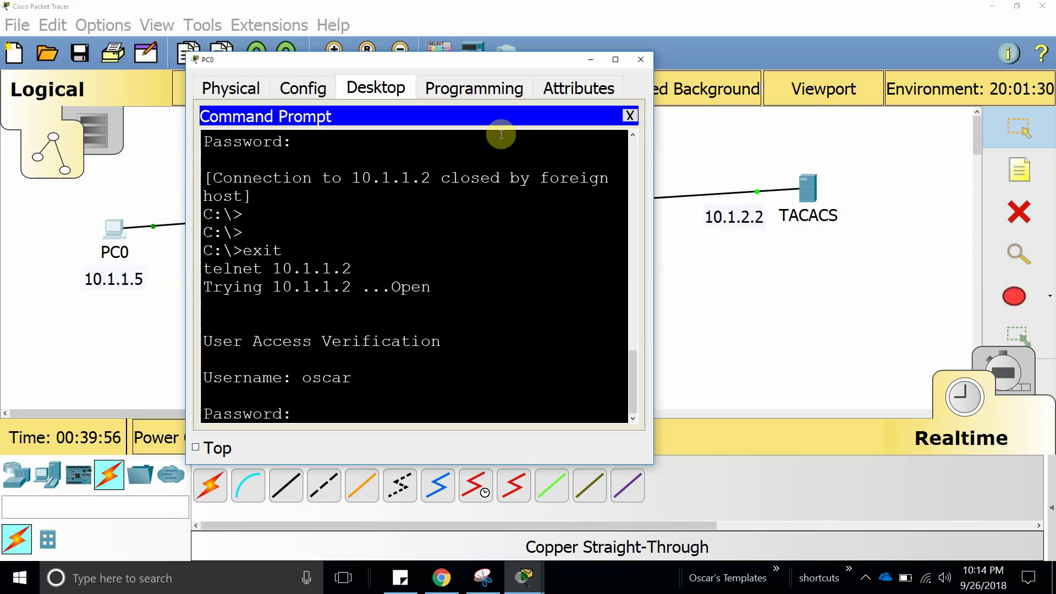
key(Return)
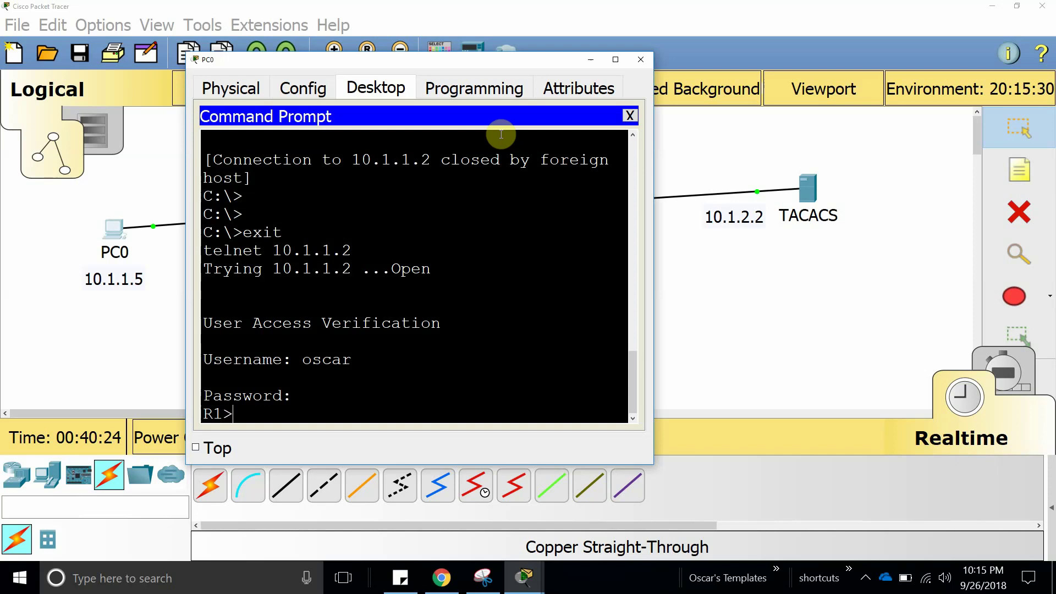
Close PC0 and delete the cable between Router0 and the TACACS server.
click(913, 248)
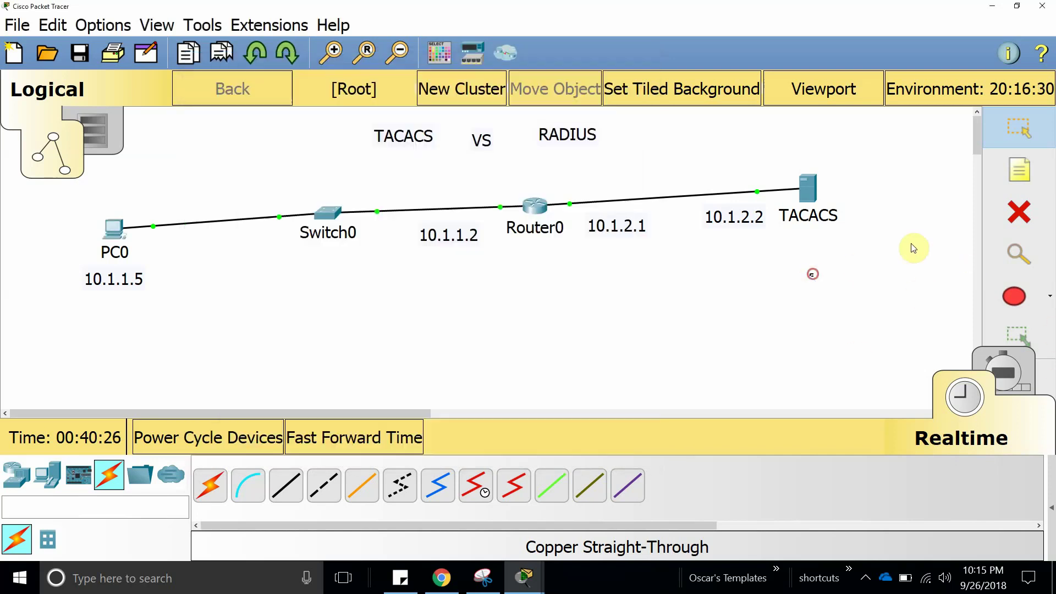
click(1020, 212)
click(692, 194)
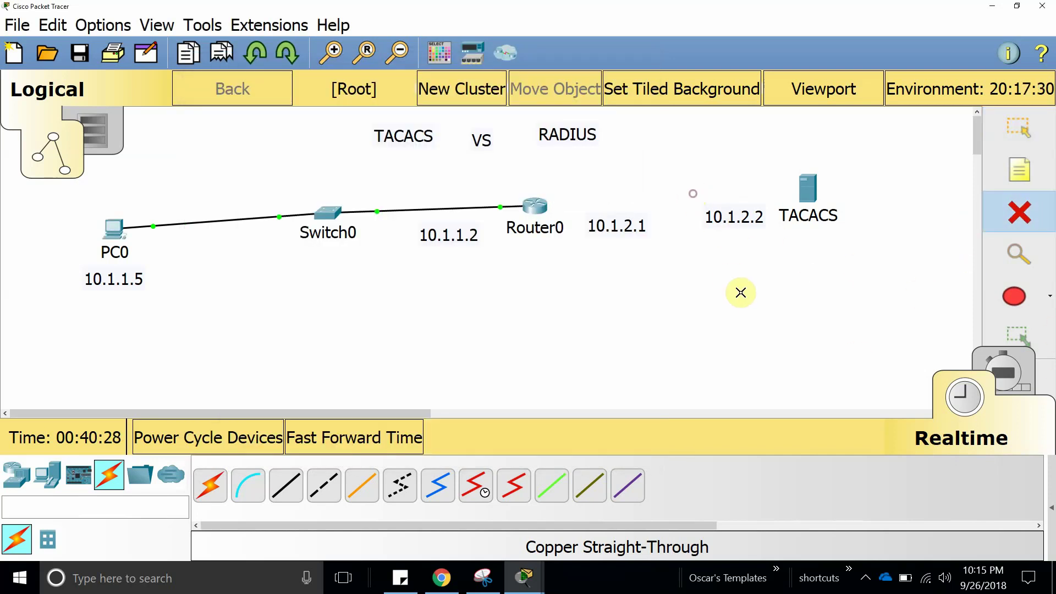
key(Escape)
Confirm PC0's session still answers at R1>, close PC0 and nudge the TACACS and RADIUS labels.
click(110, 232)
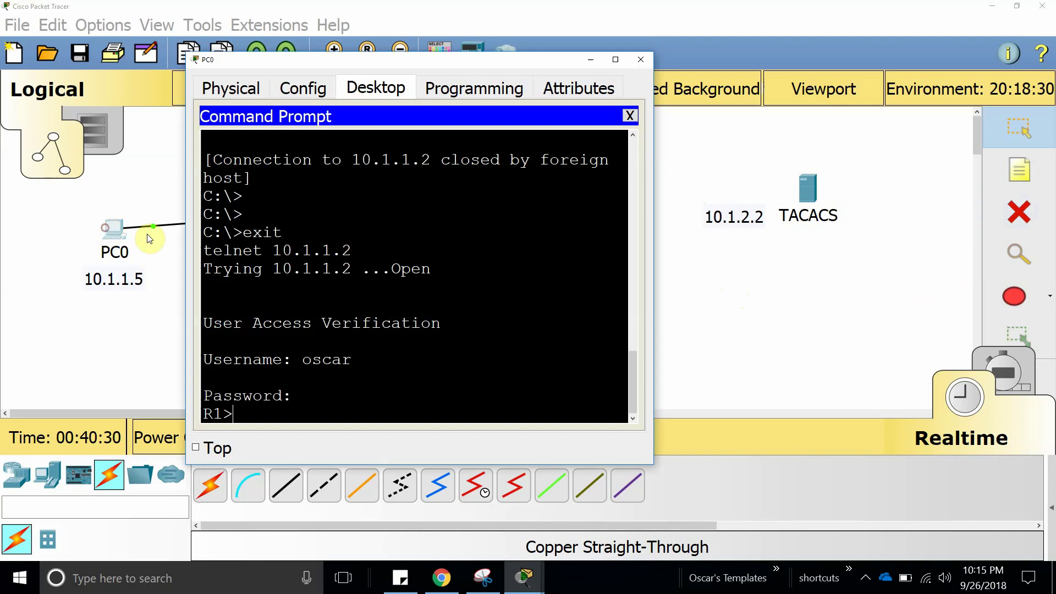
key(Return)
key(Return)
key(Return)
key(Return)
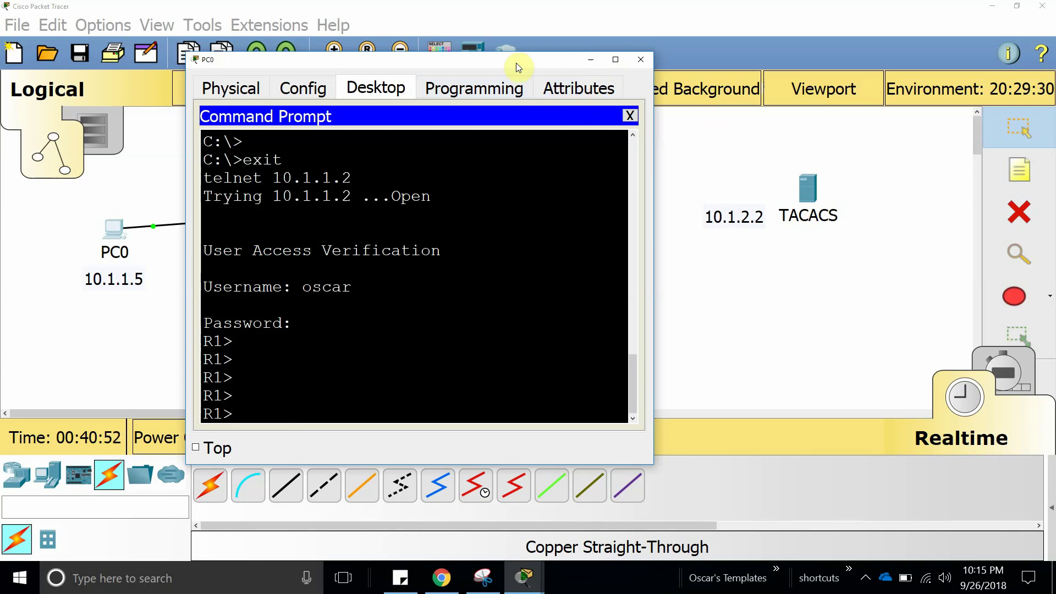
drag(516, 62, 664, 265)
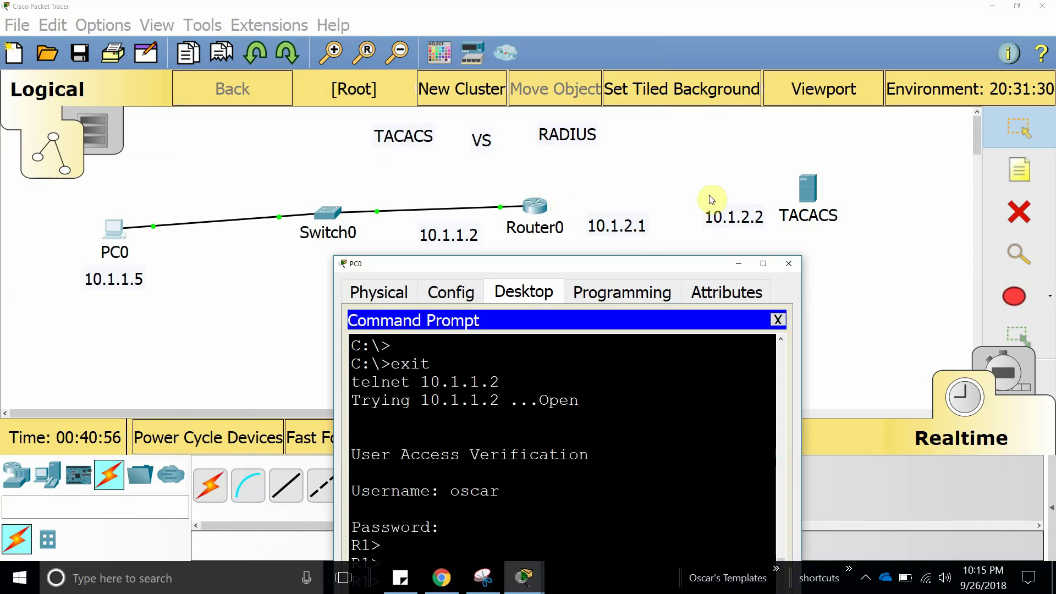
drag(583, 268, 467, 99)
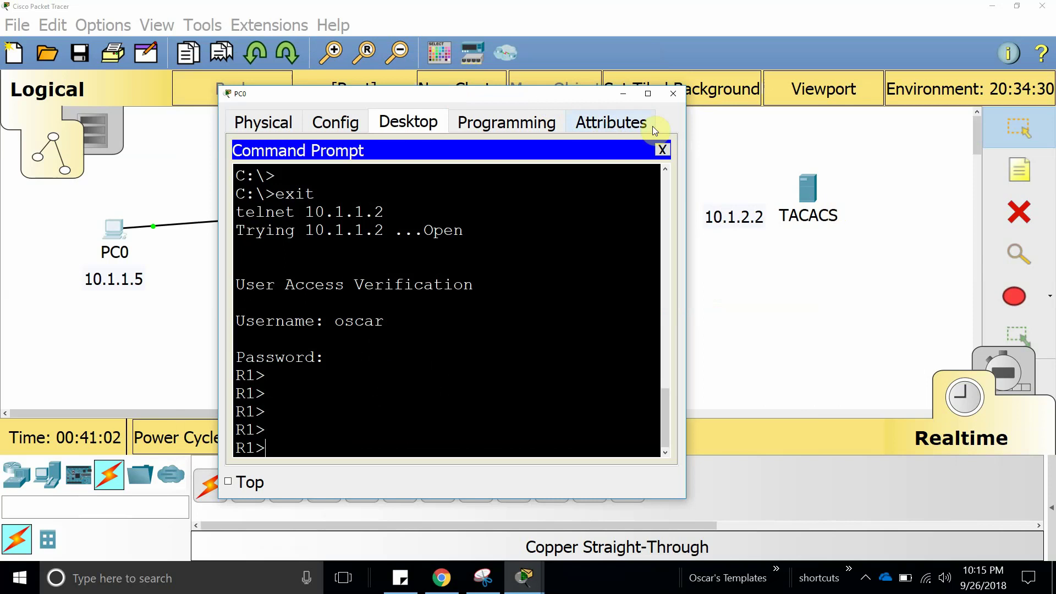
click(670, 97)
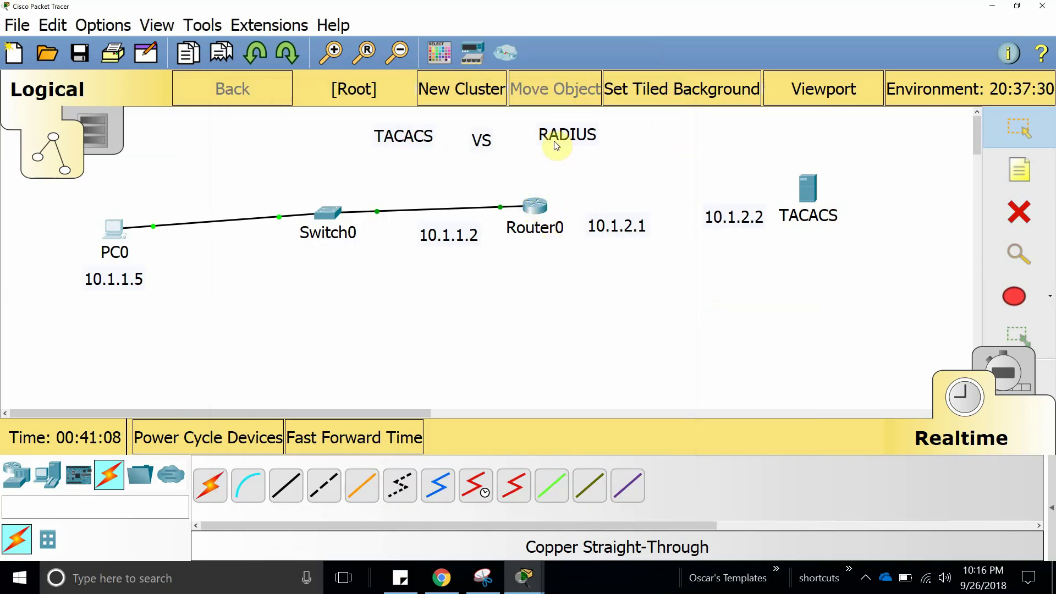
mouse_move(557, 146)
mouse_down()
mouse_move(618, 137)
mouse_move(529, 137)
mouse_move(554, 139)
mouse_up()
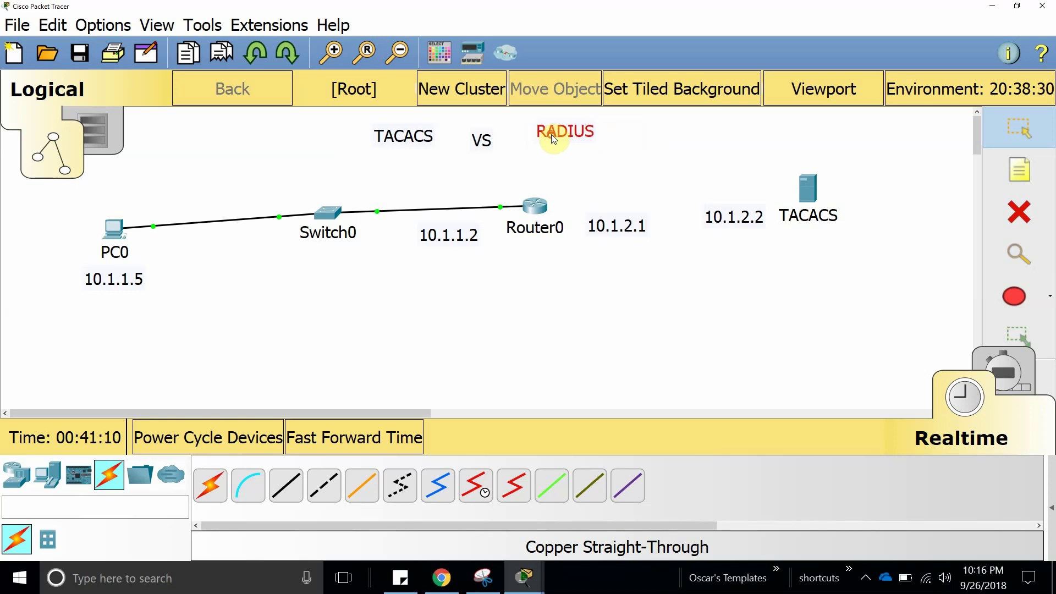
drag(412, 137, 413, 142)
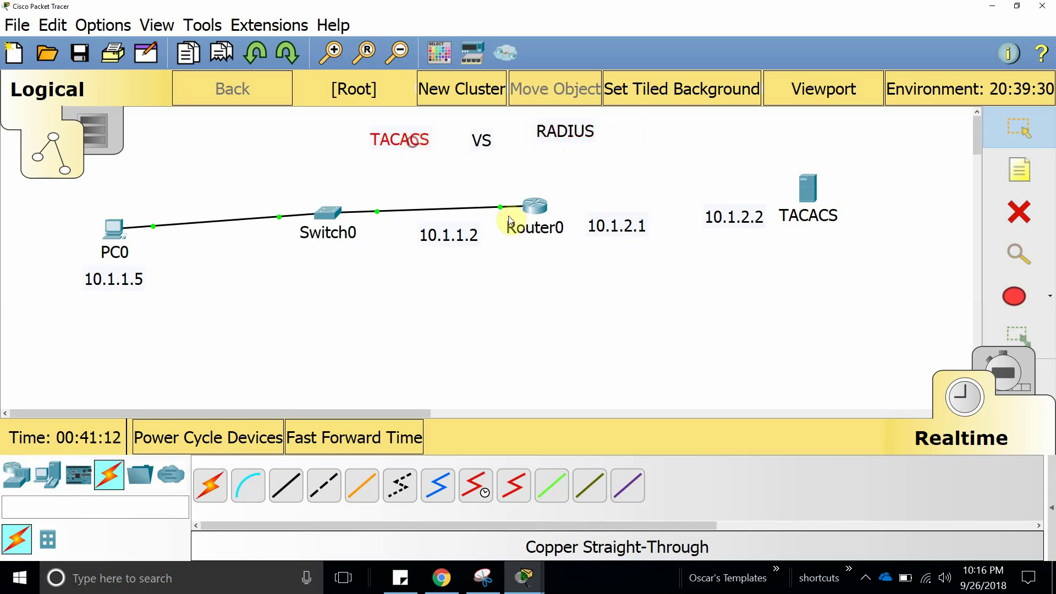